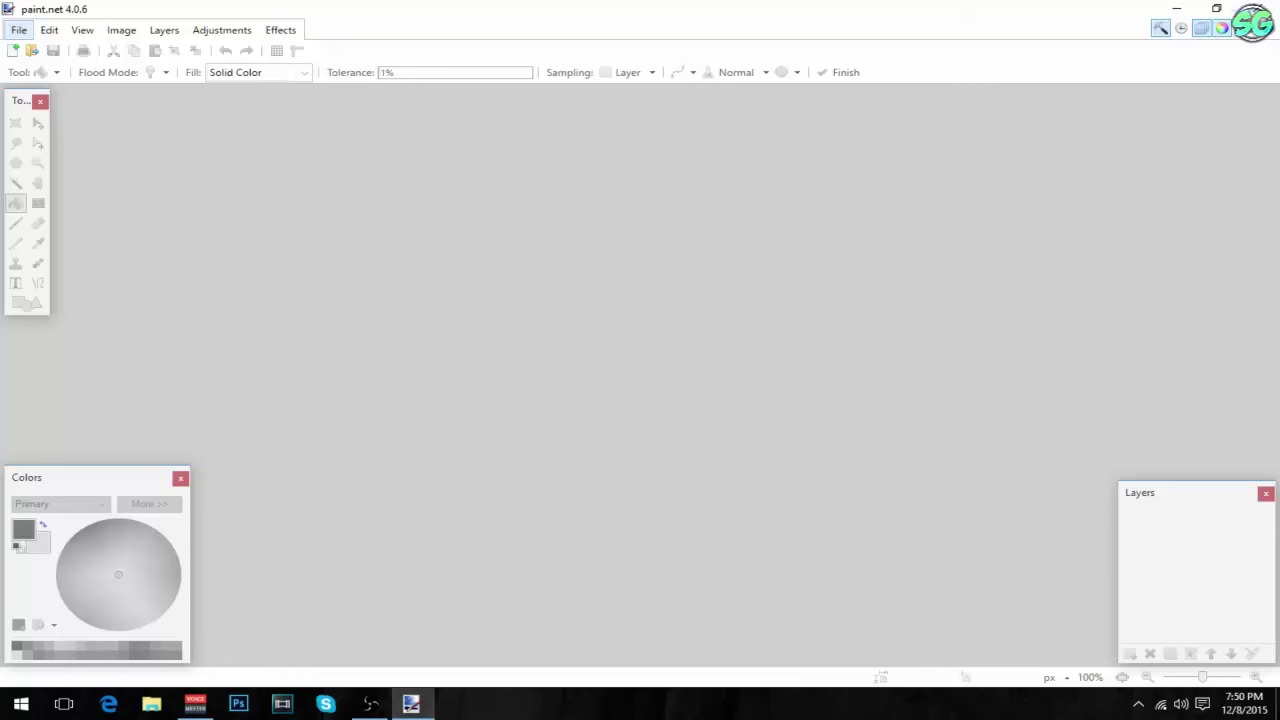
{"action": "left_click", "coordinate": [19, 30]}
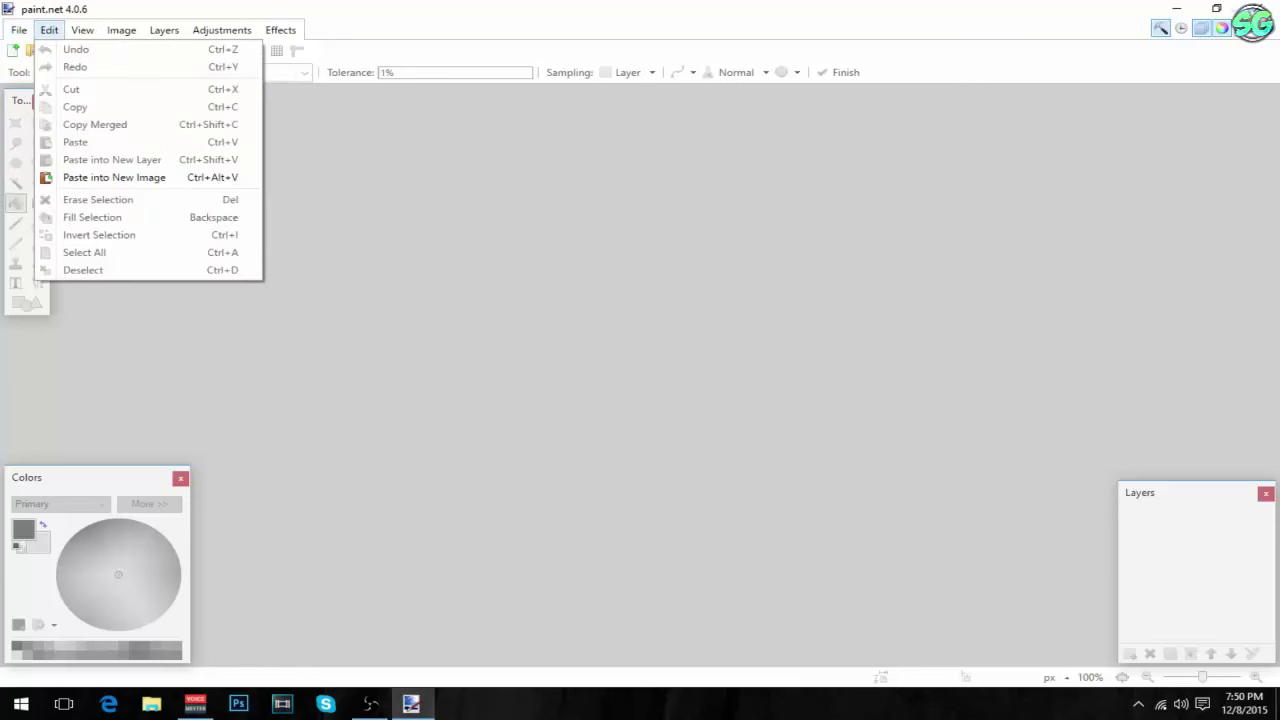
{"action": "left_click", "coordinate": [19, 30]}
{"action": "key", "text": "Escape"}
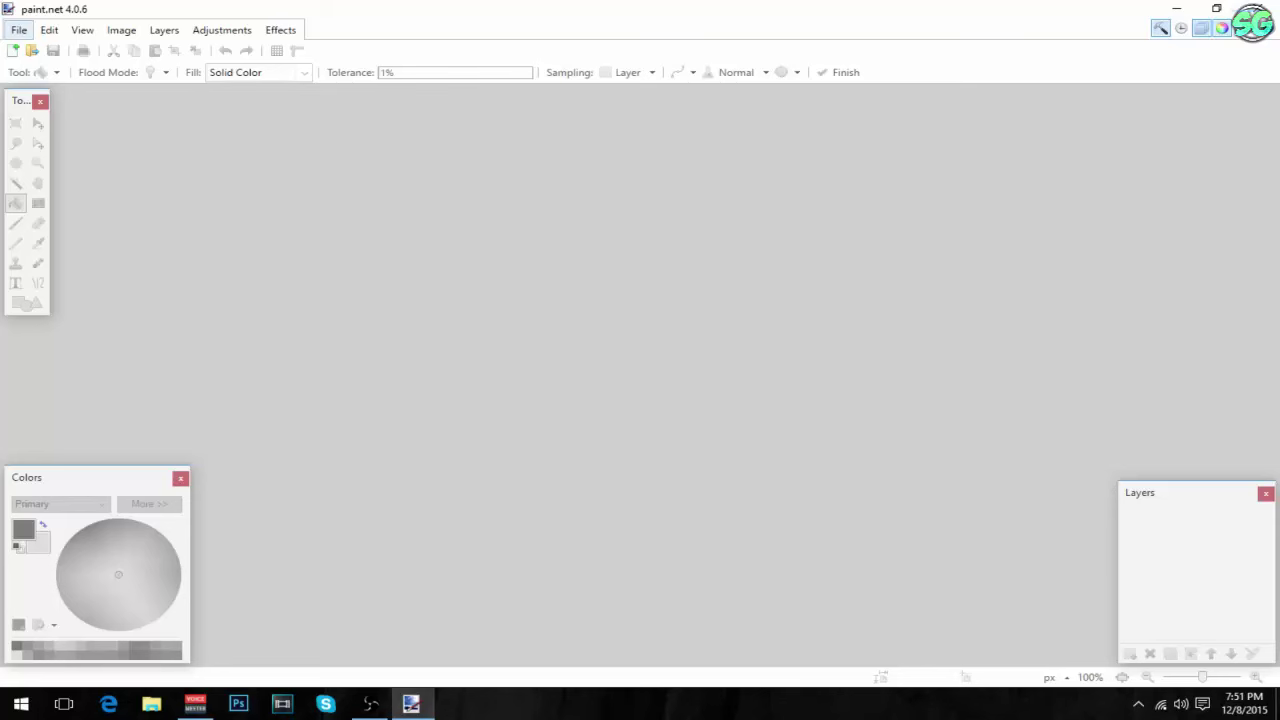
- Open the Image1 JPG file from the Documents folder
{"action": "left_click", "coordinate": [19, 30]}
{"action": "left_click", "coordinate": [19, 30]}
{"action": "left_click", "coordinate": [19, 30]}
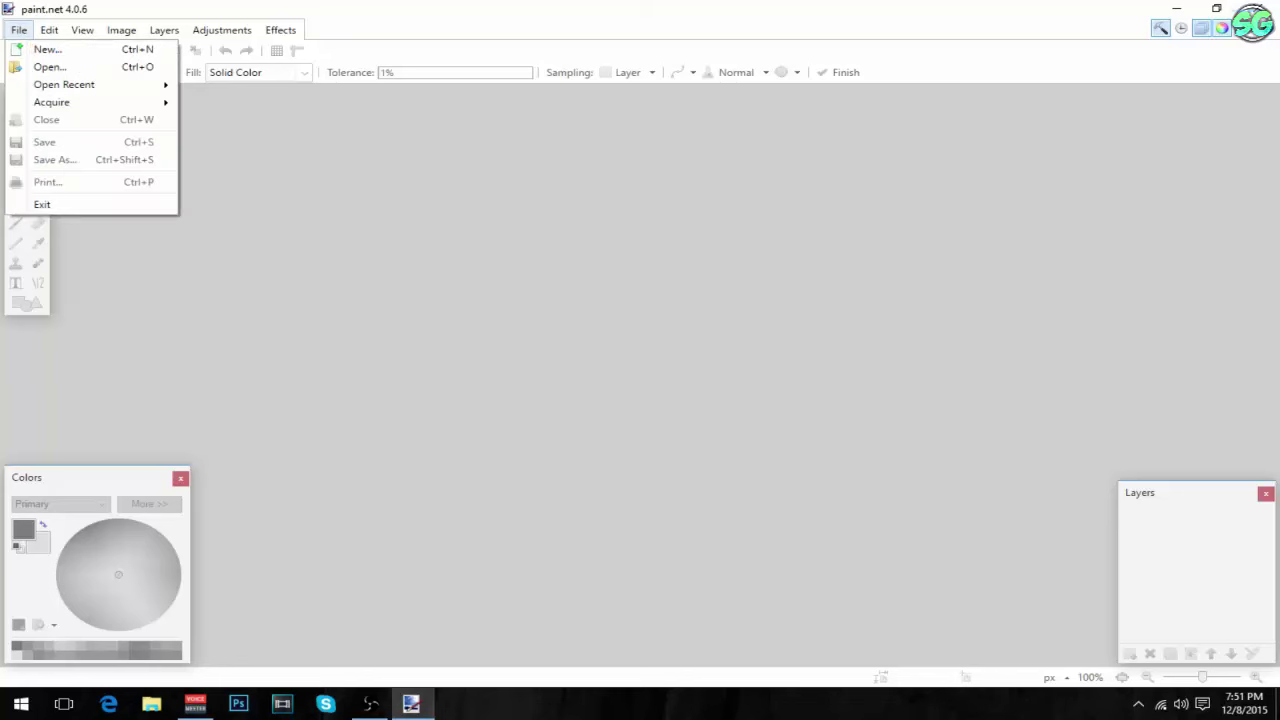
{"action": "left_click", "coordinate": [48, 67]}
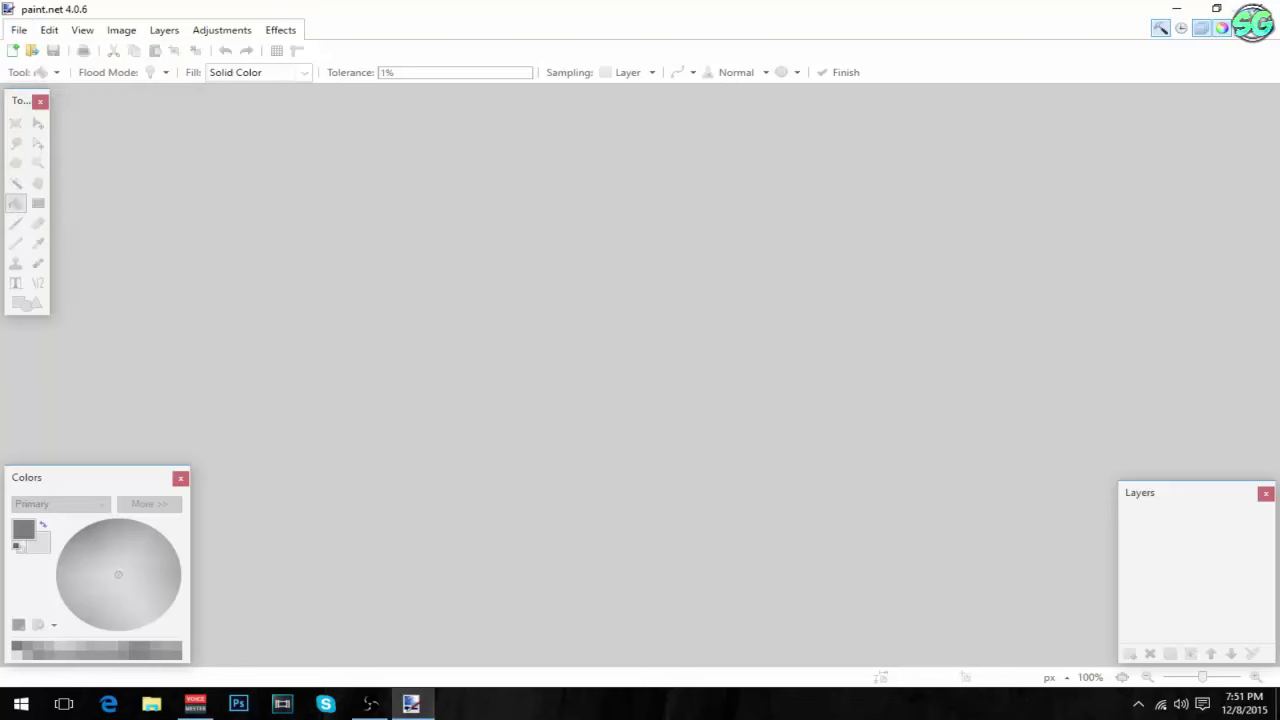
{"action": "left_click", "coordinate": [210, 229]}
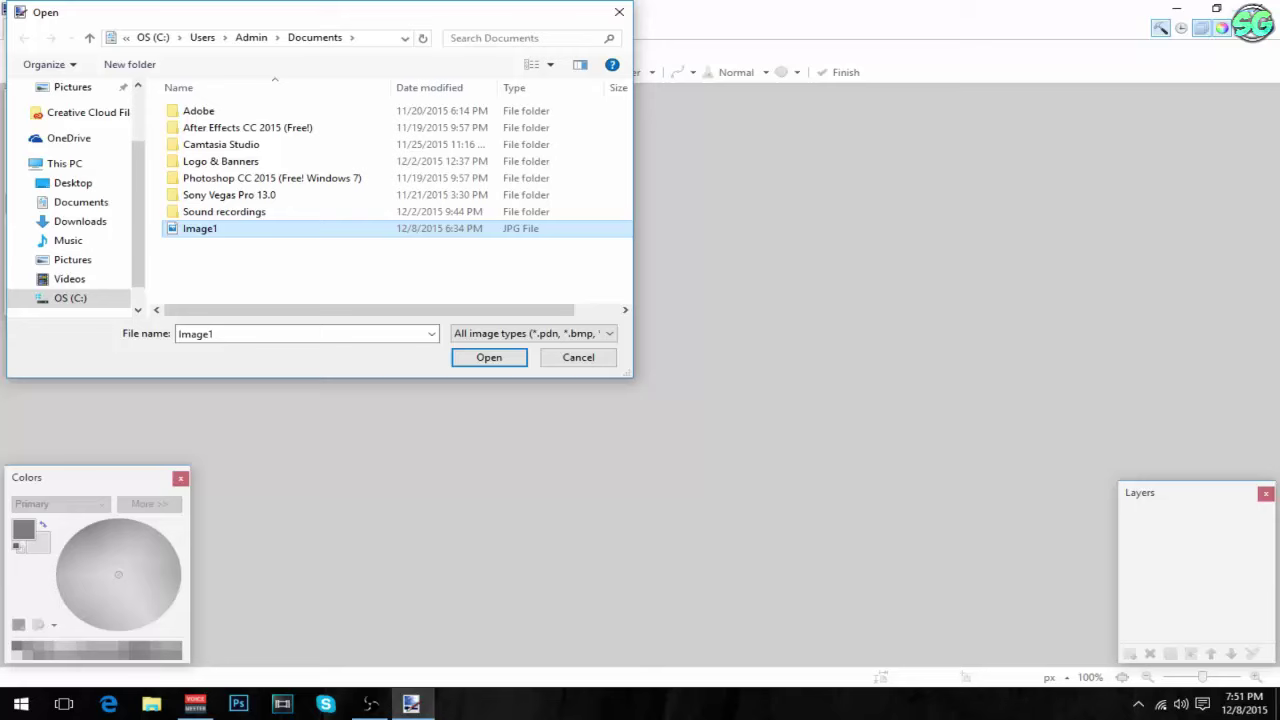
{"action": "left_click", "coordinate": [489, 357]}
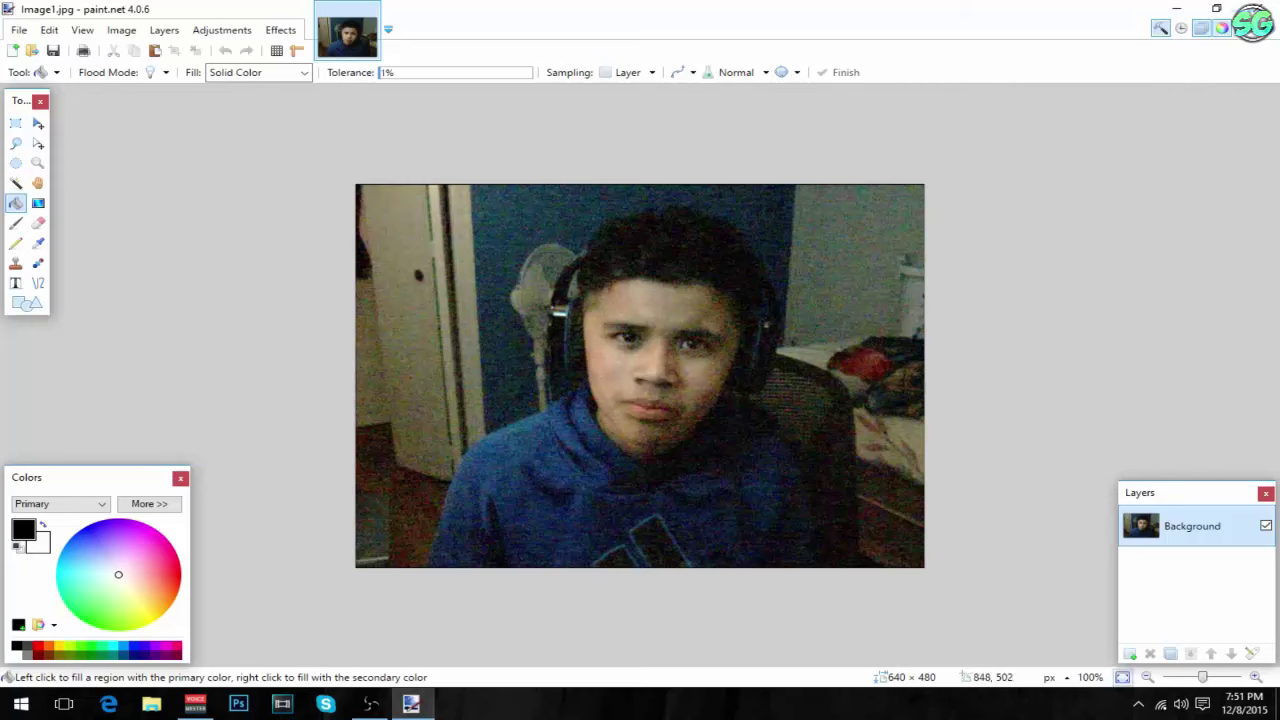
- Add a new layer above the background and rename it Tracing
{"action": "left_click", "coordinate": [1130, 654]}
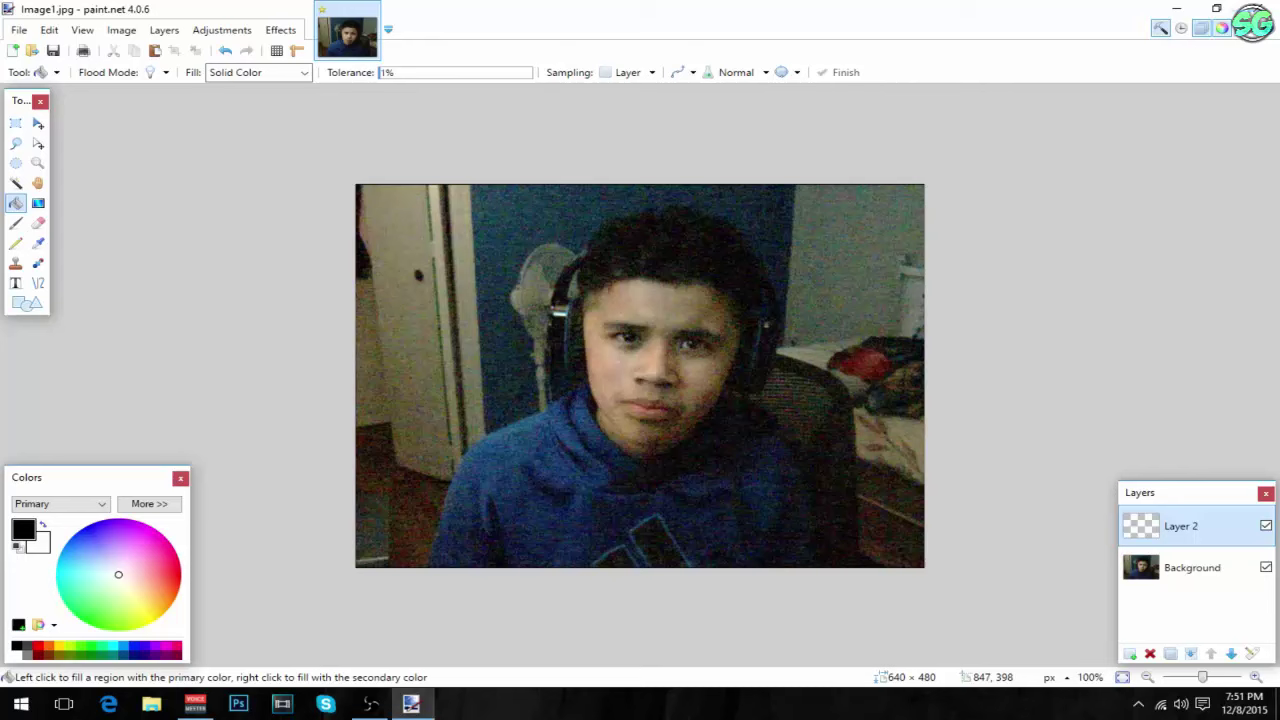
{"action": "key", "text": "F4"}
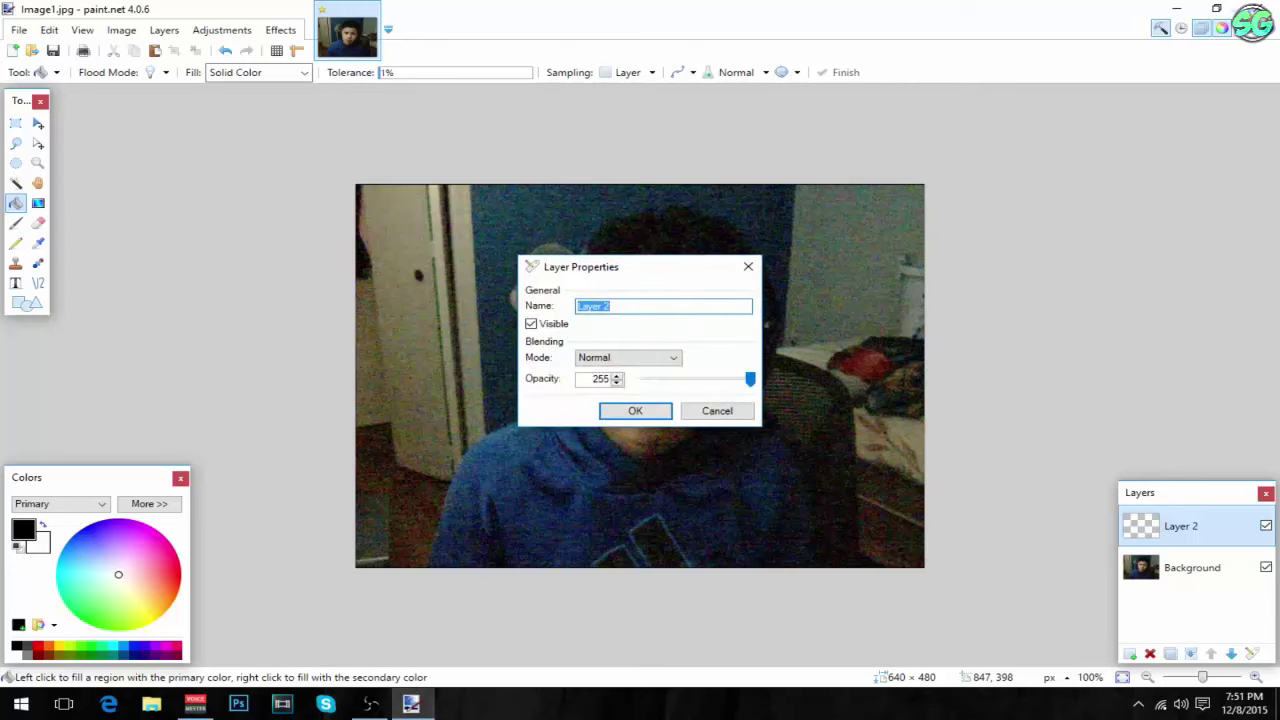
{"action": "key", "text": "BackSpace"}
{"action": "type", "text": "Tracing"}
{"action": "key", "text": "Return"}
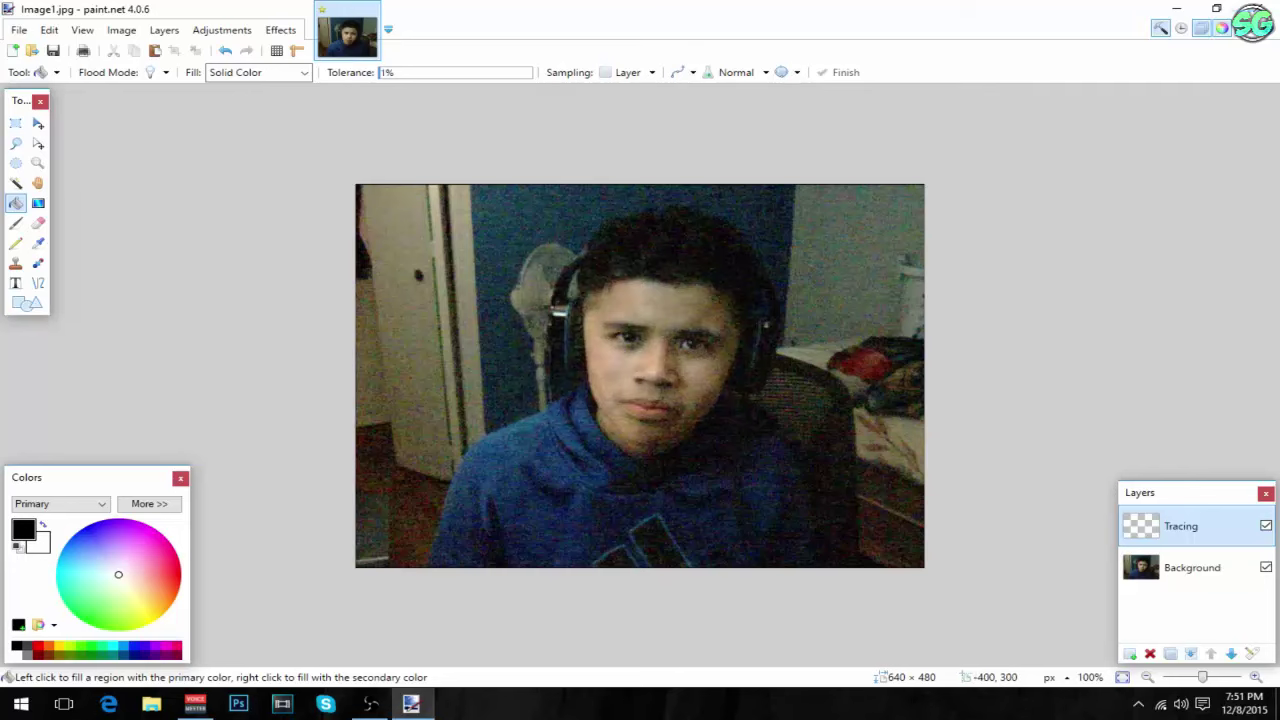
- Trace the left shoulder from the image's bottom edge up to the hood with black Line/Curve segments of brush width 3
{"action": "left_click", "coordinate": [38, 283]}
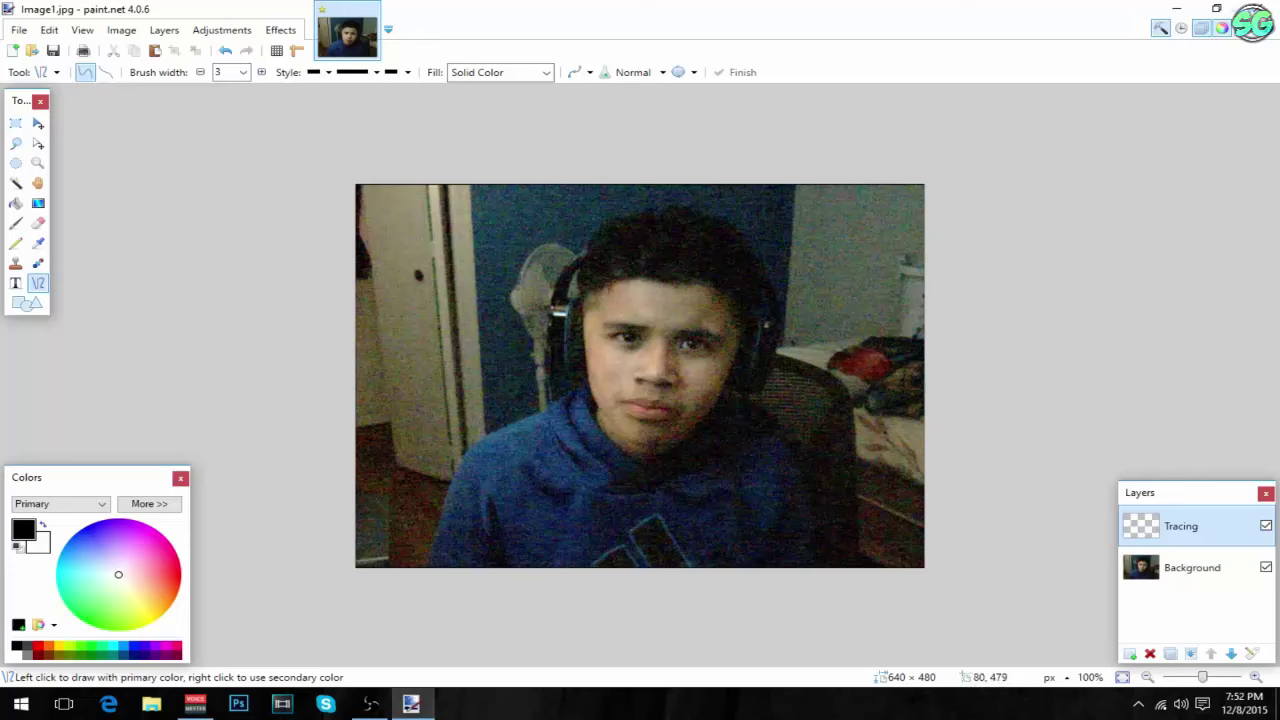
{"action": "mouse_move", "coordinate": [427, 567]}
{"action": "left_mouse_down"}
{"action": "mouse_move", "coordinate": [470, 418]}
{"action": "mouse_move", "coordinate": [499, 429]}
{"action": "mouse_move", "coordinate": [549, 408]}
{"action": "left_mouse_up"}
{"action": "key", "text": "Return"}
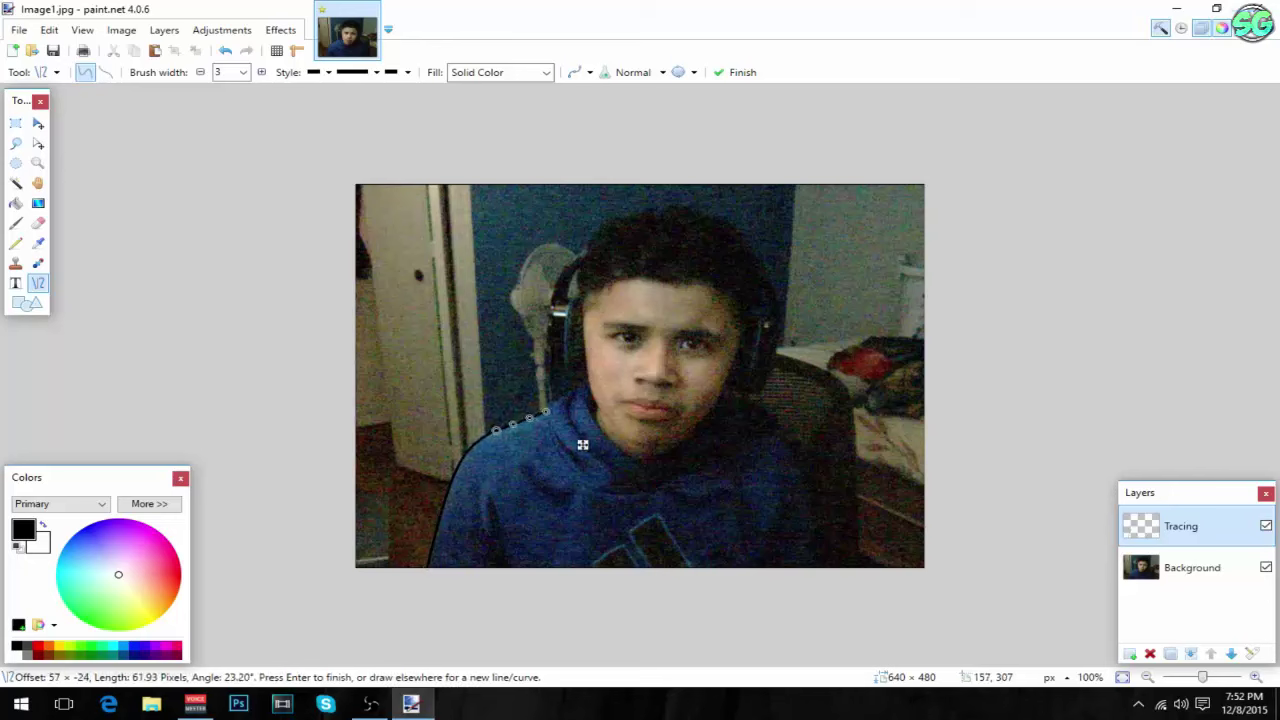
{"action": "key", "text": "Return"}
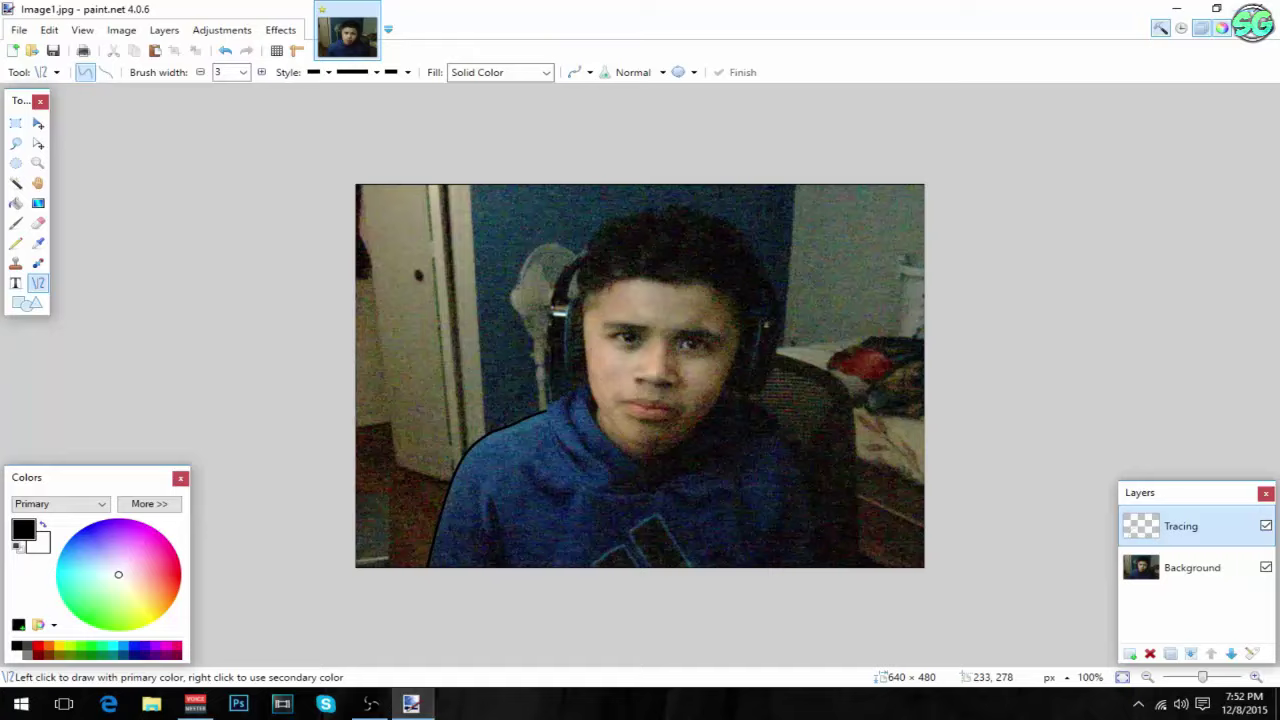
- Trace the left hood edge from the shoulder line up to the jaw with a curve at 200% zoom
{"action": "key", "text": "z"}
{"action": "left_click", "coordinate": [558, 406]}
{"action": "left_click", "coordinate": [38, 283]}
{"action": "left_click_drag", "start_coordinate": [446, 391], "coordinate": [527, 338]}
{"action": "key", "text": "Return"}
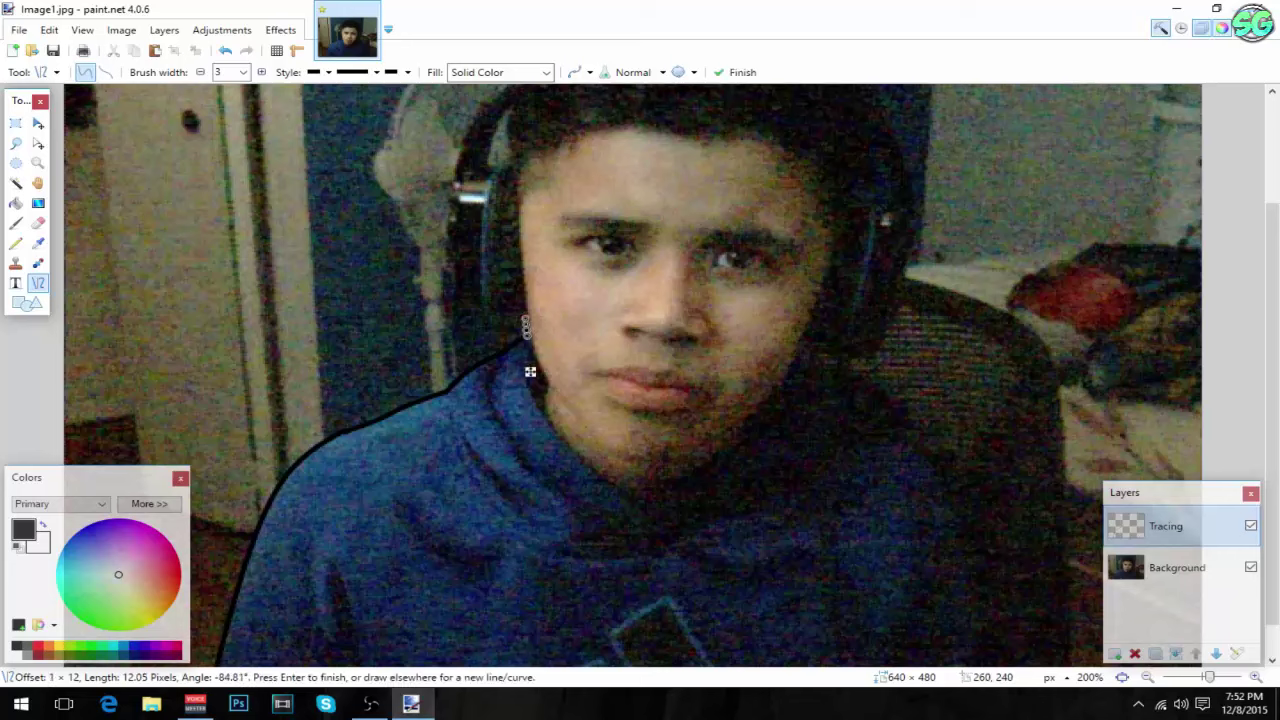
{"action": "key", "text": "Return"}
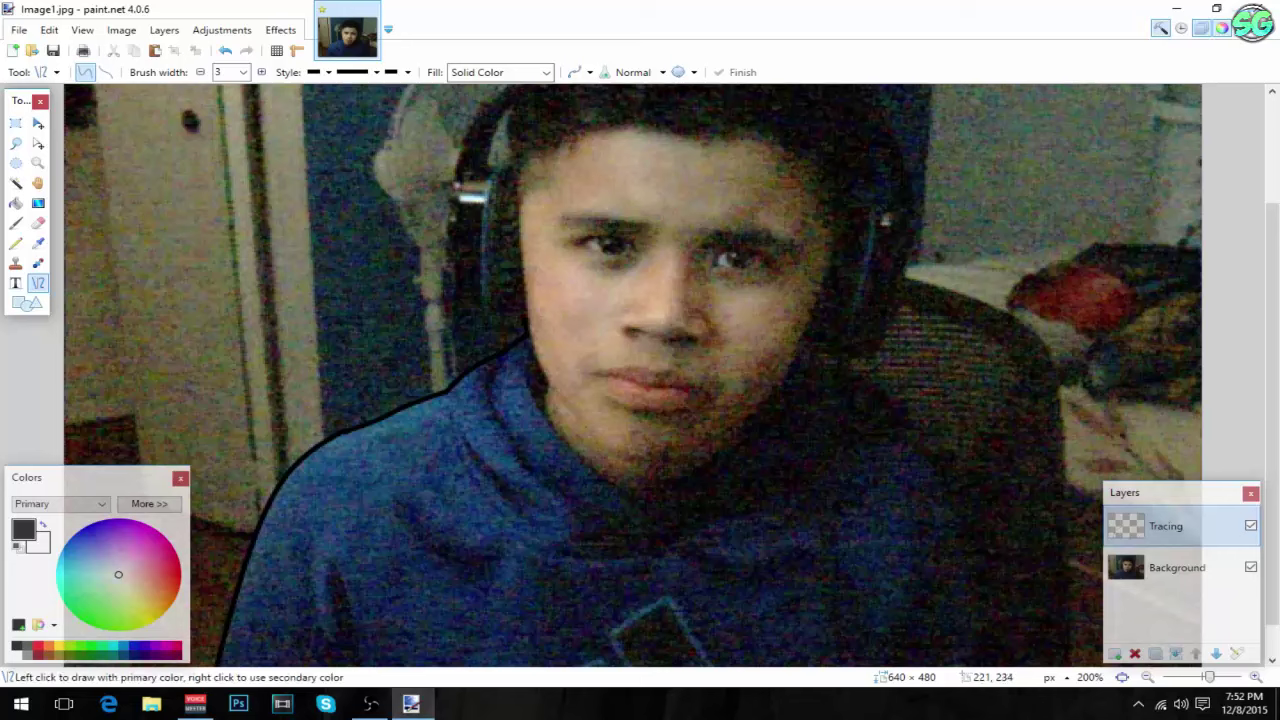
- Trace the left ear cup with a bottom curve about 38 px long and an outer side curve about 84 px long
{"action": "mouse_move", "coordinate": [457, 314]}
{"action": "left_mouse_down"}
{"action": "mouse_move", "coordinate": [525, 314]}
{"action": "mouse_move", "coordinate": [480, 315]}
{"action": "mouse_move", "coordinate": [500, 319]}
{"action": "left_mouse_up"}
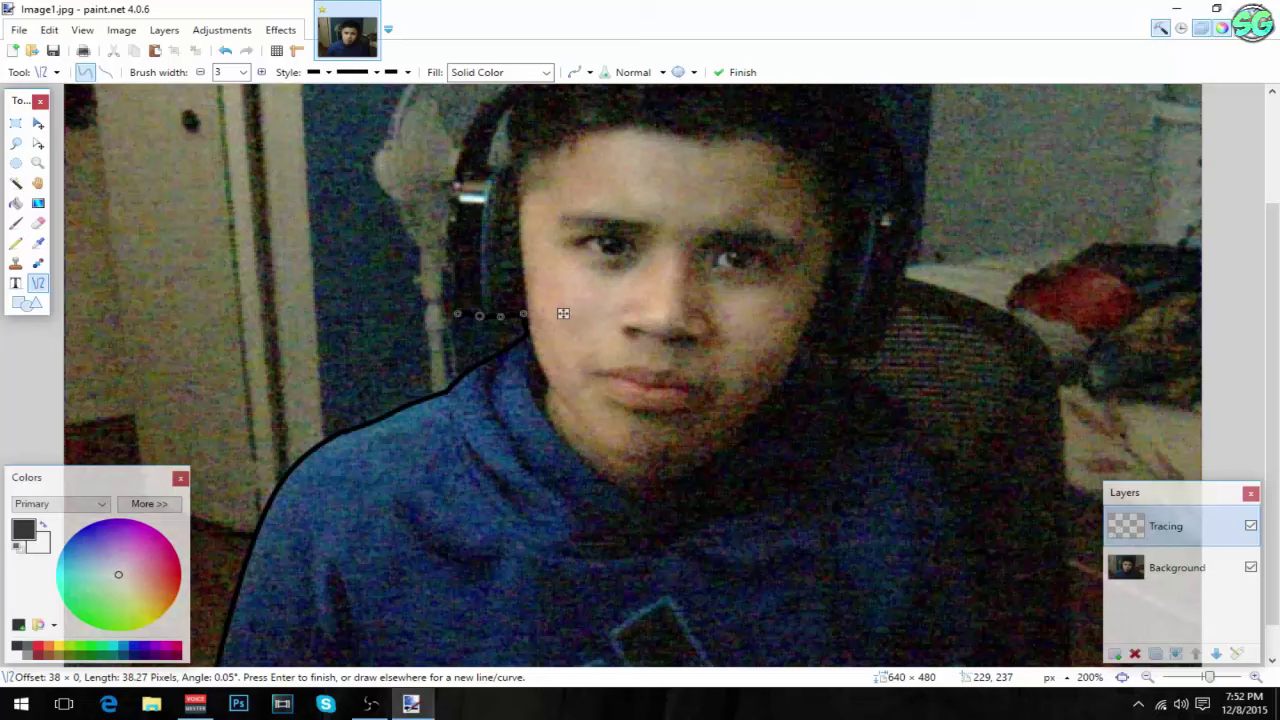
{"action": "key", "text": "Return"}
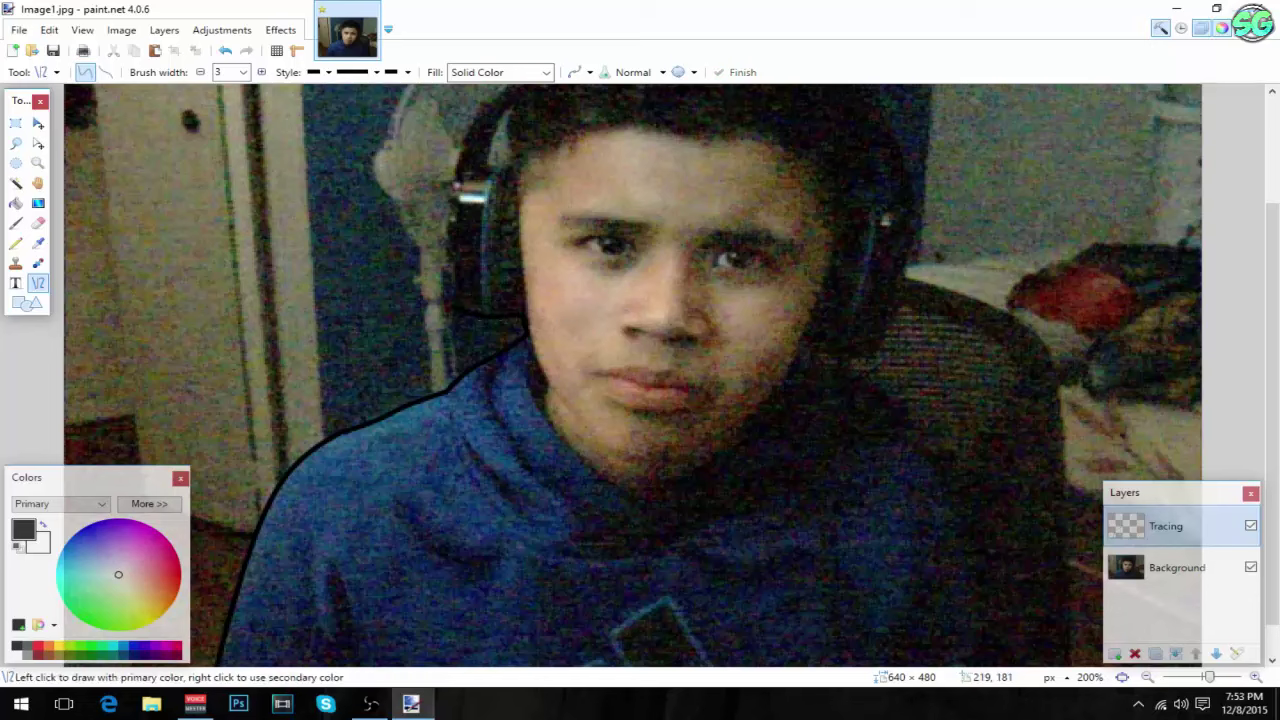
{"action": "left_click_drag", "start_coordinate": [455, 175], "coordinate": [456, 343]}
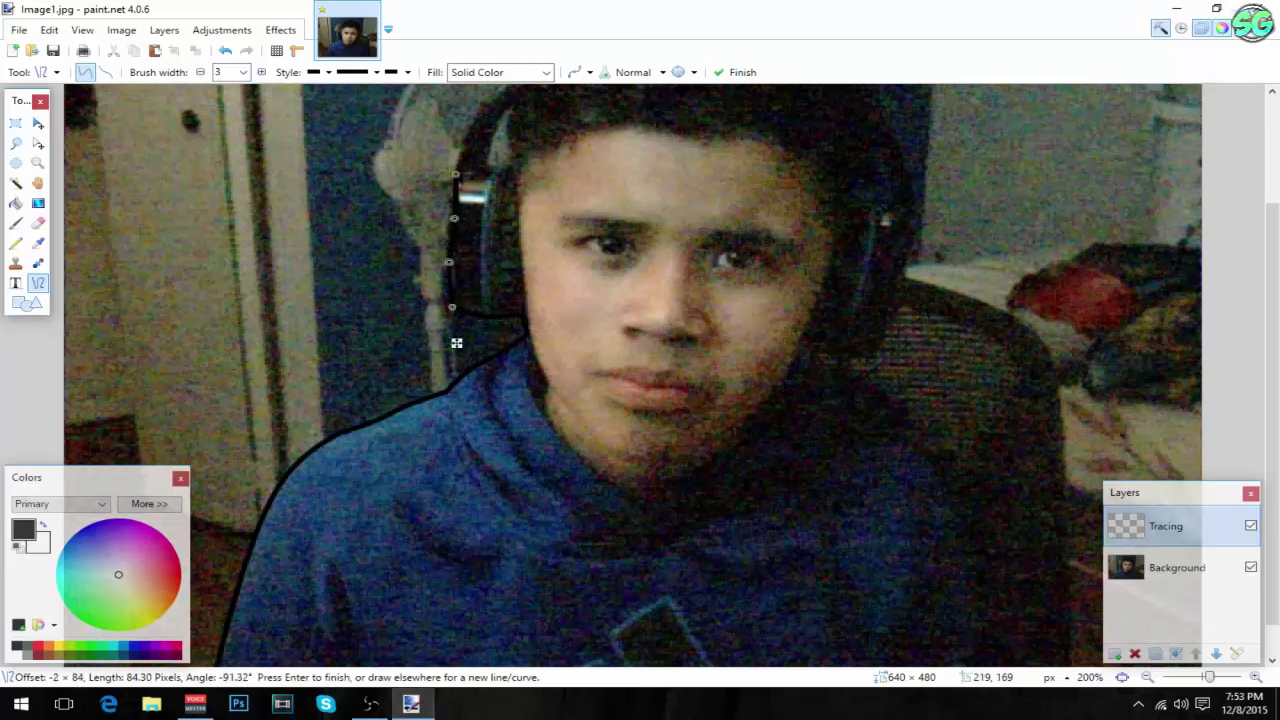
{"action": "key", "text": "Return"}
- Trace the left headphone band from the ear cup up to the hair with a bent curve about 69 px long
{"action": "scroll", "coordinate": [456, 343], "scroll_direction": "up", "scroll_amount": 2}
{"action": "left_click_drag", "start_coordinate": [455, 268], "coordinate": [524, 175]}
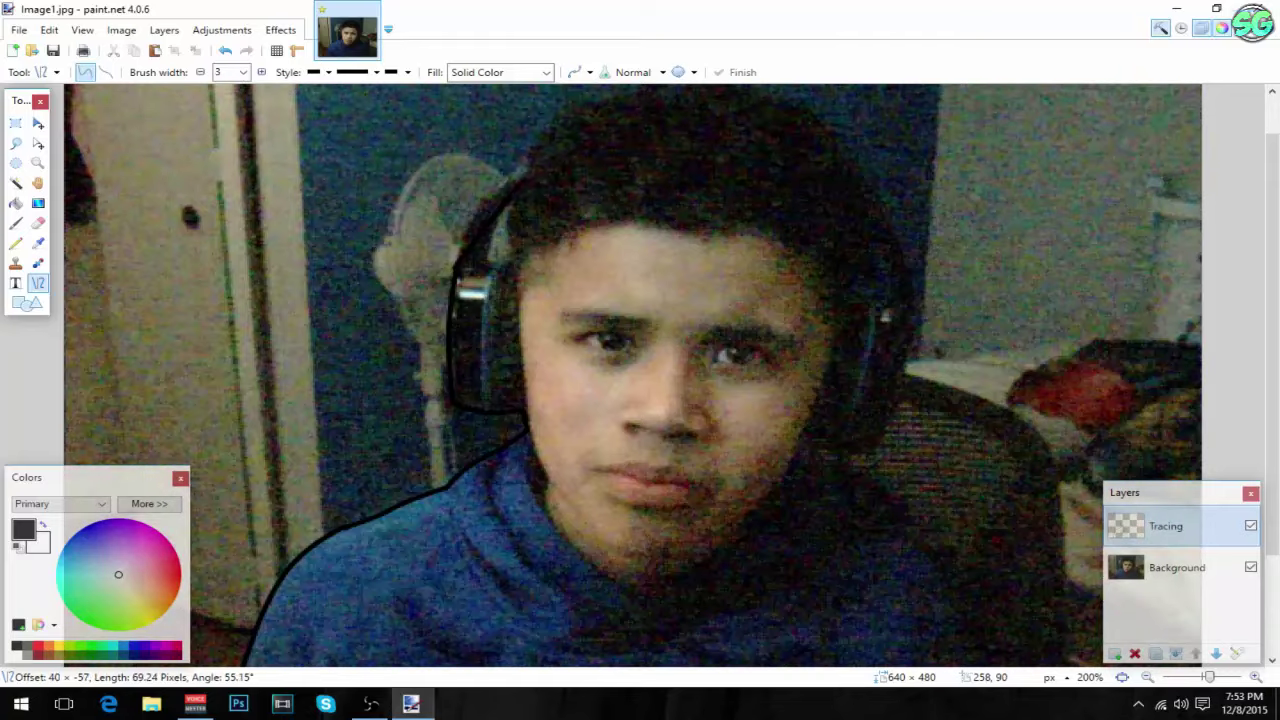
{"action": "left_click_drag", "start_coordinate": [474, 232], "coordinate": [491, 192]}
{"action": "left_click_drag", "start_coordinate": [454, 268], "coordinate": [456, 268]}
{"action": "key", "text": "Return"}
- Trace the hair outline from the left headphone band up to the crown of the head with connected curves
{"action": "scroll", "coordinate": [587, 240], "scroll_direction": "up", "scroll_amount": 1}
{"action": "mouse_move", "coordinate": [525, 222]}
{"action": "left_mouse_down"}
{"action": "mouse_move", "coordinate": [569, 148]}
{"action": "mouse_move", "coordinate": [632, 145]}
{"action": "left_mouse_up"}
{"action": "key", "text": "Return"}
{"action": "left_click_drag", "start_coordinate": [612, 147], "coordinate": [617, 150]}
{"action": "left_click_drag", "start_coordinate": [632, 145], "coordinate": [631, 142]}
{"action": "mouse_move", "coordinate": [593, 148]}
{"action": "left_mouse_down"}
{"action": "mouse_move", "coordinate": [653, 127]}
{"action": "mouse_move", "coordinate": [737, 144]}
{"action": "mouse_move", "coordinate": [665, 134]}
{"action": "mouse_move", "coordinate": [702, 133]}
{"action": "left_mouse_up"}
{"action": "key", "text": "Return"}
- Trace the right side of the hair from the crown down to the inner edge of the right headphone
{"action": "mouse_move", "coordinate": [737, 144]}
{"action": "left_mouse_down"}
{"action": "mouse_move", "coordinate": [773, 145]}
{"action": "mouse_move", "coordinate": [853, 212]}
{"action": "left_mouse_up"}
{"action": "key", "text": "Return"}
{"action": "mouse_move", "coordinate": [786, 167]}
{"action": "left_mouse_down"}
{"action": "mouse_move", "coordinate": [803, 156]}
{"action": "mouse_move", "coordinate": [857, 219]}
{"action": "mouse_move", "coordinate": [874, 304]}
{"action": "mouse_move", "coordinate": [856, 358]}
{"action": "left_mouse_up"}
{"action": "key", "text": "Return"}
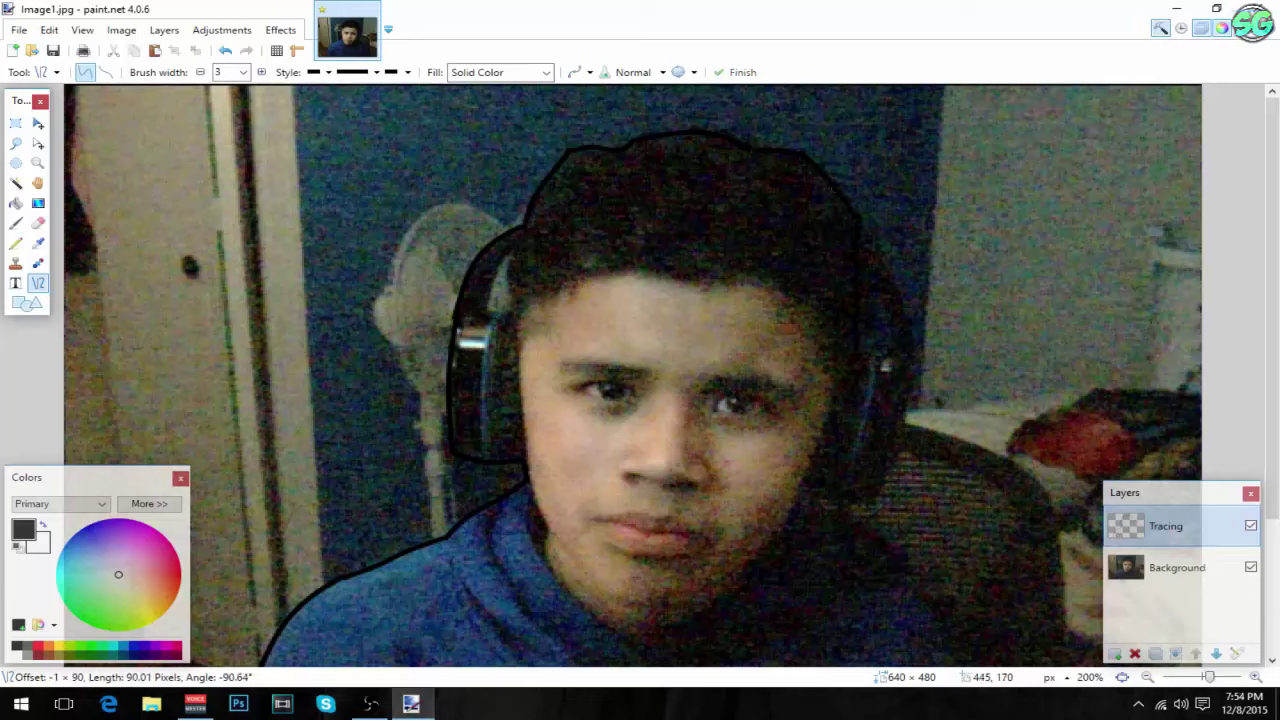
{"action": "mouse_move", "coordinate": [857, 262]}
{"action": "left_mouse_down"}
{"action": "mouse_move", "coordinate": [876, 248]}
{"action": "mouse_move", "coordinate": [841, 355]}
{"action": "left_mouse_up"}
{"action": "left_click_drag", "start_coordinate": [847, 308], "coordinate": [864, 308]}
- Trace the outer edge of the right headphone band with a bent curve about 94 px long
{"action": "mouse_move", "coordinate": [852, 261]}
{"action": "left_mouse_down"}
{"action": "mouse_move", "coordinate": [870, 258]}
{"action": "mouse_move", "coordinate": [914, 387]}
{"action": "mouse_move", "coordinate": [912, 375]}
{"action": "left_mouse_up"}
{"action": "key", "text": "Return"}
{"action": "left_click_drag", "start_coordinate": [897, 327], "coordinate": [908, 327]}
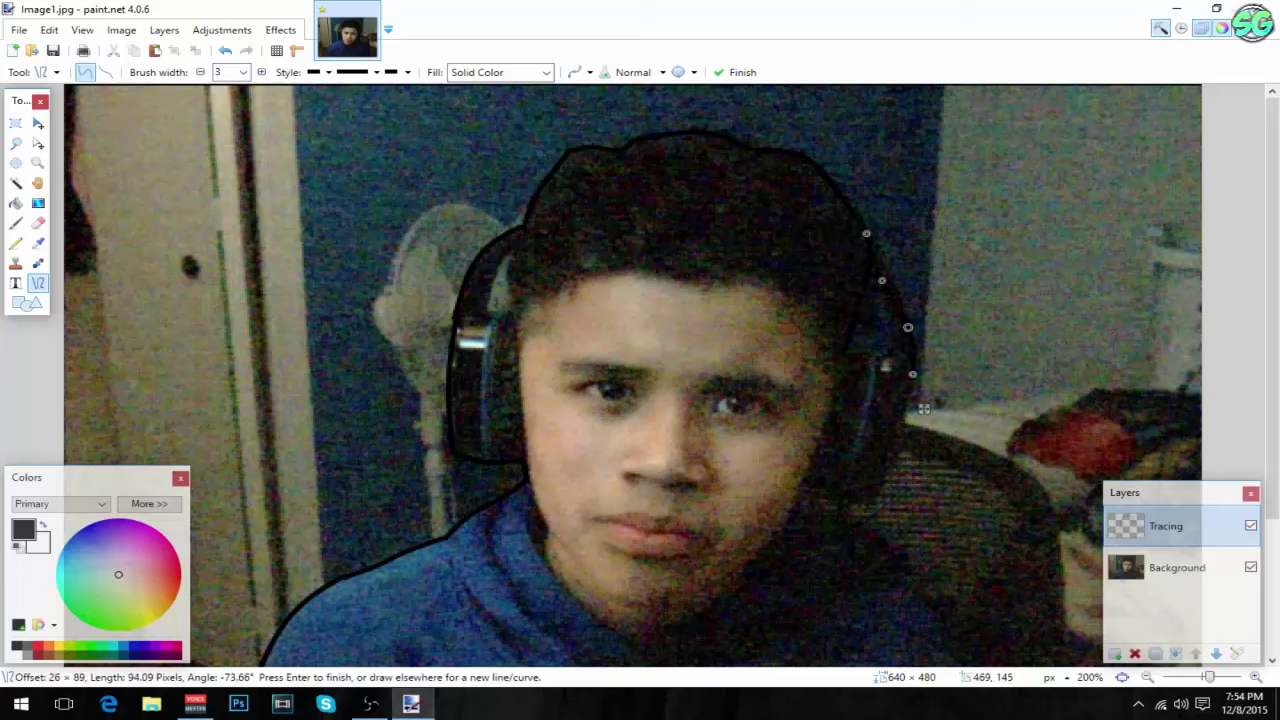
{"action": "left_click_drag", "start_coordinate": [882, 280], "coordinate": [894, 275]}
- Trace the lower outer side and bottom edge of the right ear cup with fitted curves
{"action": "left_click_drag", "start_coordinate": [923, 408], "coordinate": [866, 504]}
{"action": "key", "text": "Return"}
{"action": "left_click_drag", "start_coordinate": [882, 461], "coordinate": [892, 461]}
{"action": "left_click_drag", "start_coordinate": [898, 417], "coordinate": [908, 417]}
{"action": "key", "text": "Return"}
{"action": "left_click_drag", "start_coordinate": [804, 485], "coordinate": [868, 502]}
{"action": "left_click_drag", "start_coordinate": [847, 496], "coordinate": [844, 501]}
- Trace the right hood edge from the jaw toward the shoulder with a curve about 75 px long
{"action": "mouse_move", "coordinate": [825, 491]}
{"action": "left_mouse_down"}
{"action": "mouse_move", "coordinate": [788, 520]}
{"action": "mouse_move", "coordinate": [838, 522]}
{"action": "mouse_move", "coordinate": [932, 596]}
{"action": "left_mouse_up"}
{"action": "key", "text": "Return"}
{"action": "key", "text": "Return"}
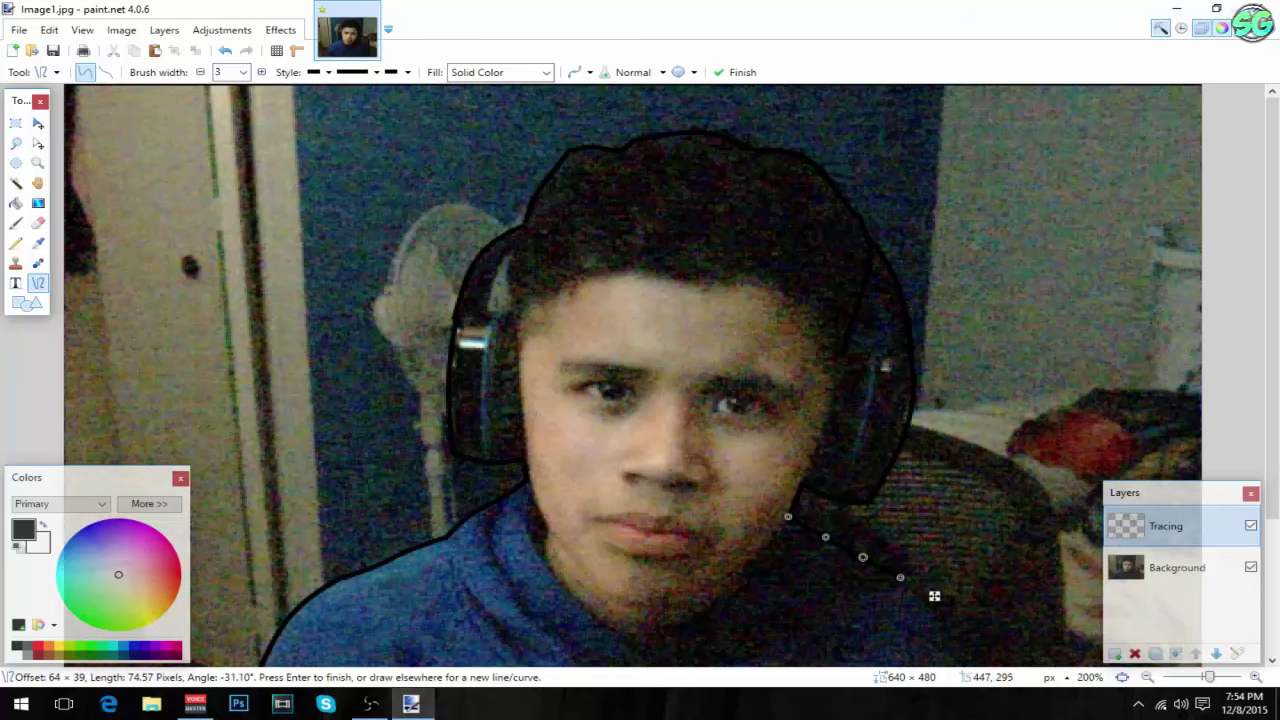
{"action": "key", "text": "Return"}
- Trace the right shoulder and arm from the hood to the image's bottom edge with a bent curve about 179 px long
{"action": "scroll", "coordinate": [934, 596], "scroll_direction": "down", "scroll_amount": 3}
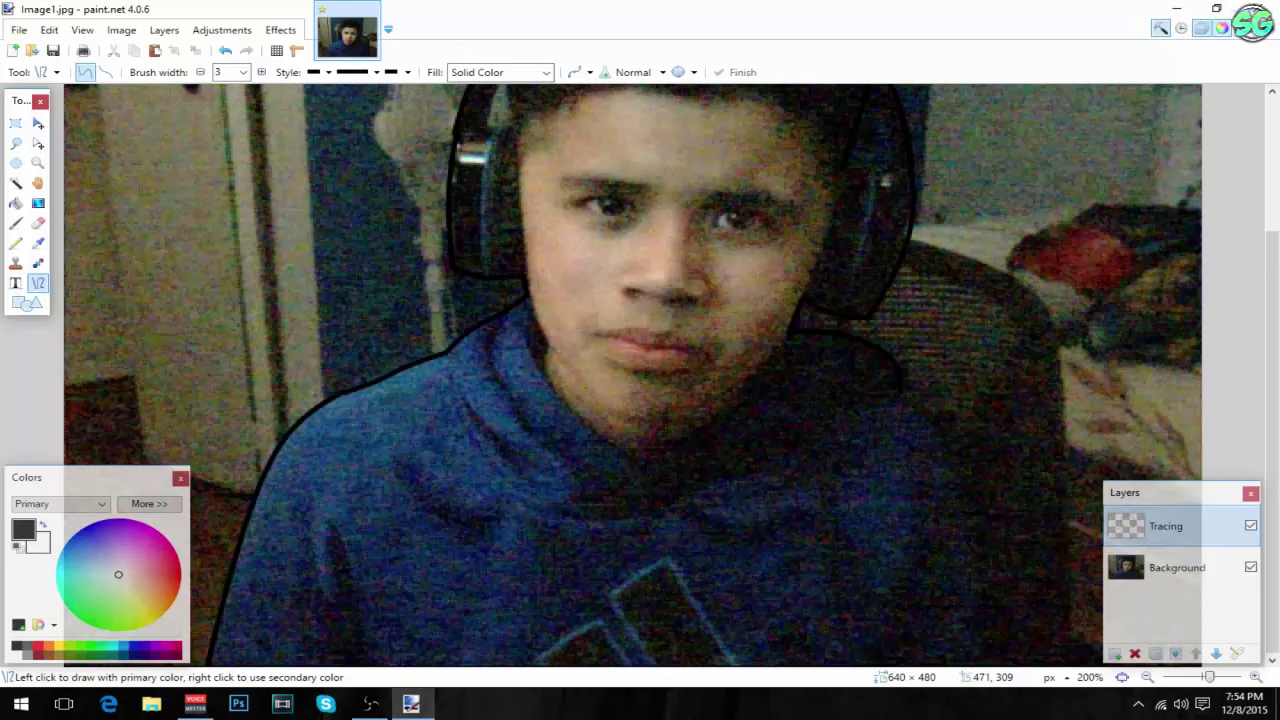
{"action": "left_click_drag", "start_coordinate": [902, 394], "coordinate": [975, 661]}
{"action": "left_click_drag", "start_coordinate": [951, 573], "coordinate": [977, 565]}
{"action": "left_click_drag", "start_coordinate": [927, 483], "coordinate": [958, 465]}
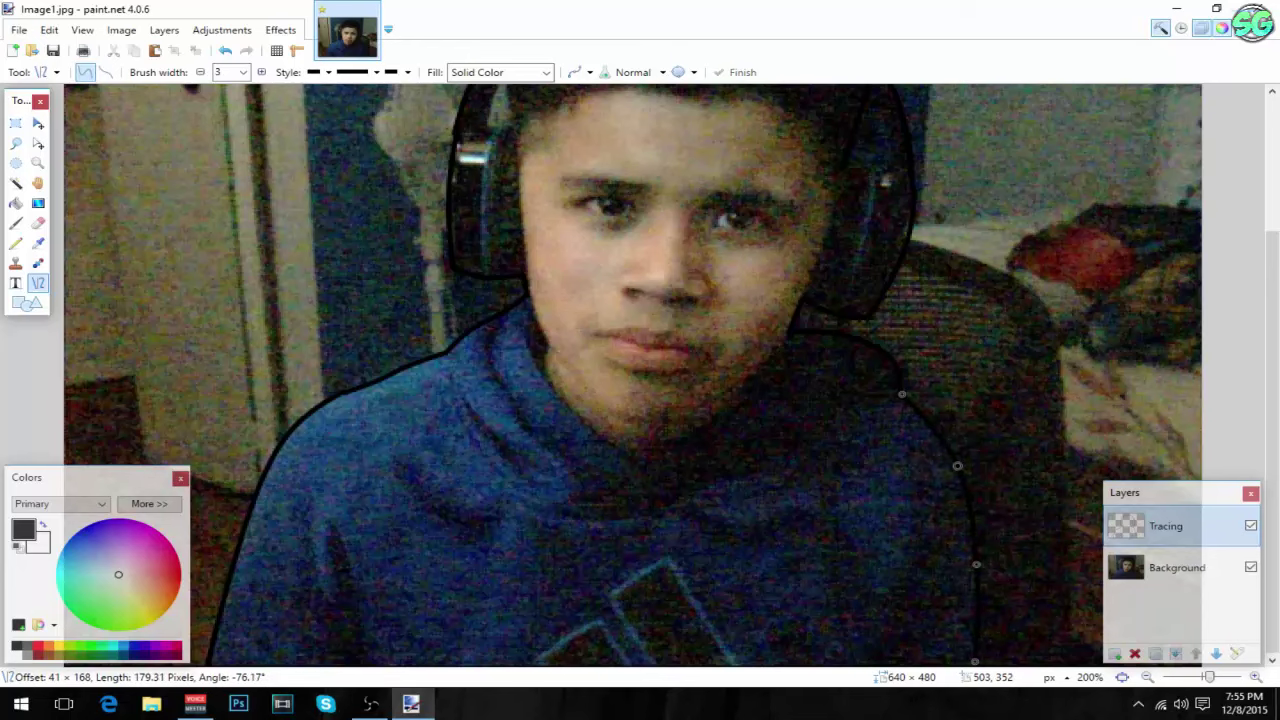
{"action": "left_click_drag", "start_coordinate": [902, 394], "coordinate": [897, 390]}
{"action": "key", "text": "Return"}
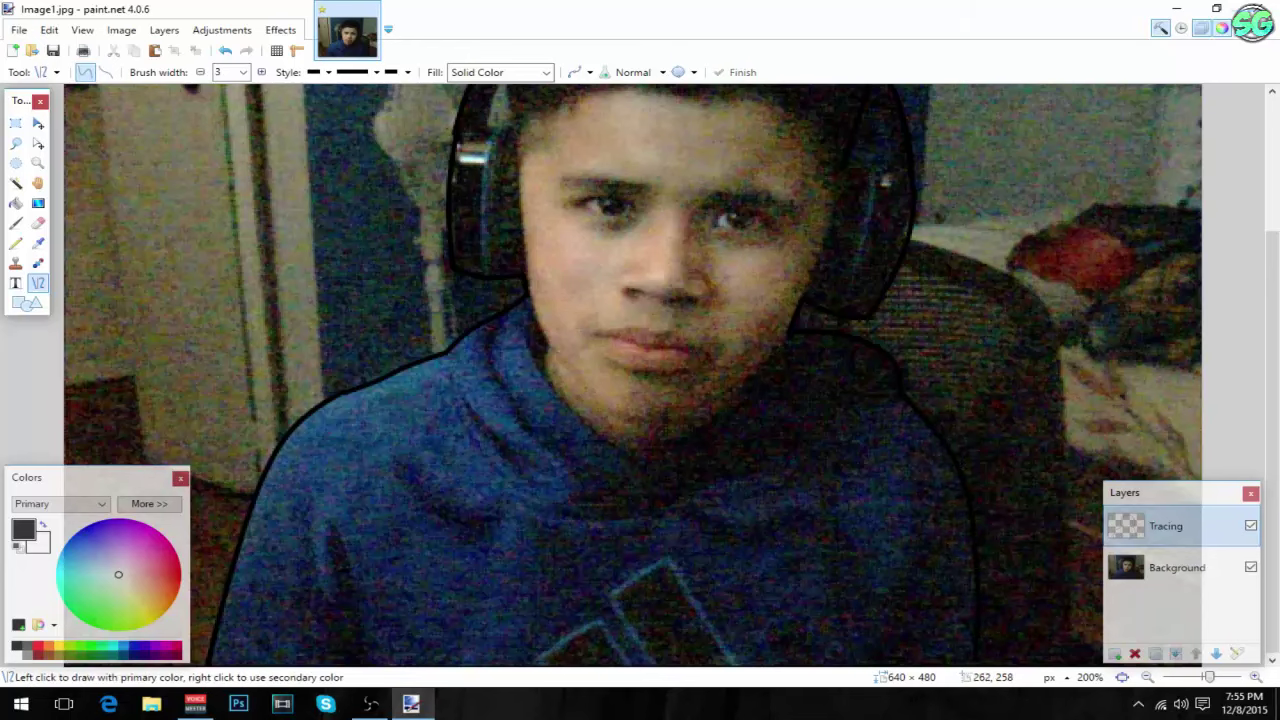
- Trace the left side of the face from the hair down to the hood with a curve about 151 px long
{"action": "scroll", "coordinate": [633, 375], "scroll_direction": "up", "scroll_amount": 3}
{"action": "left_click_drag", "start_coordinate": [528, 222], "coordinate": [529, 498]}
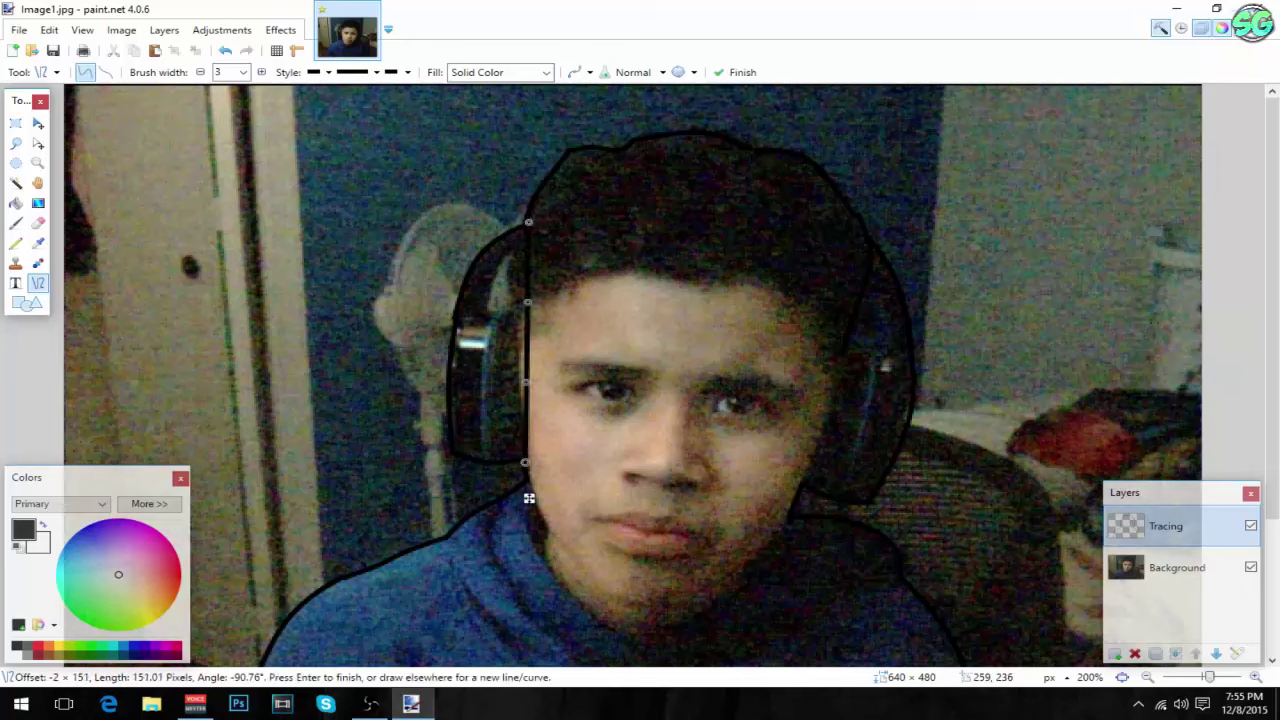
{"action": "key", "text": "Return"}
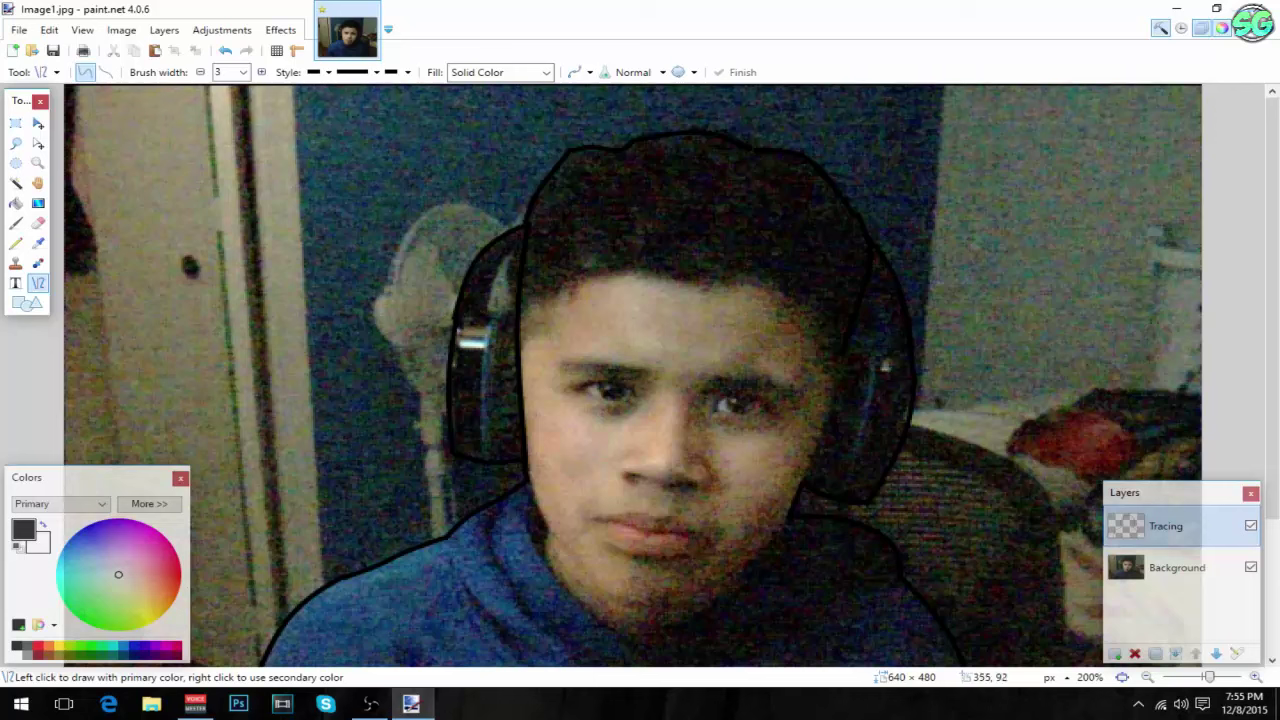
- Trace the right side of the face from the headphone's inner line to the jaw with a bent curve about 110 px long
{"action": "left_click_drag", "start_coordinate": [845, 352], "coordinate": [790, 518]}
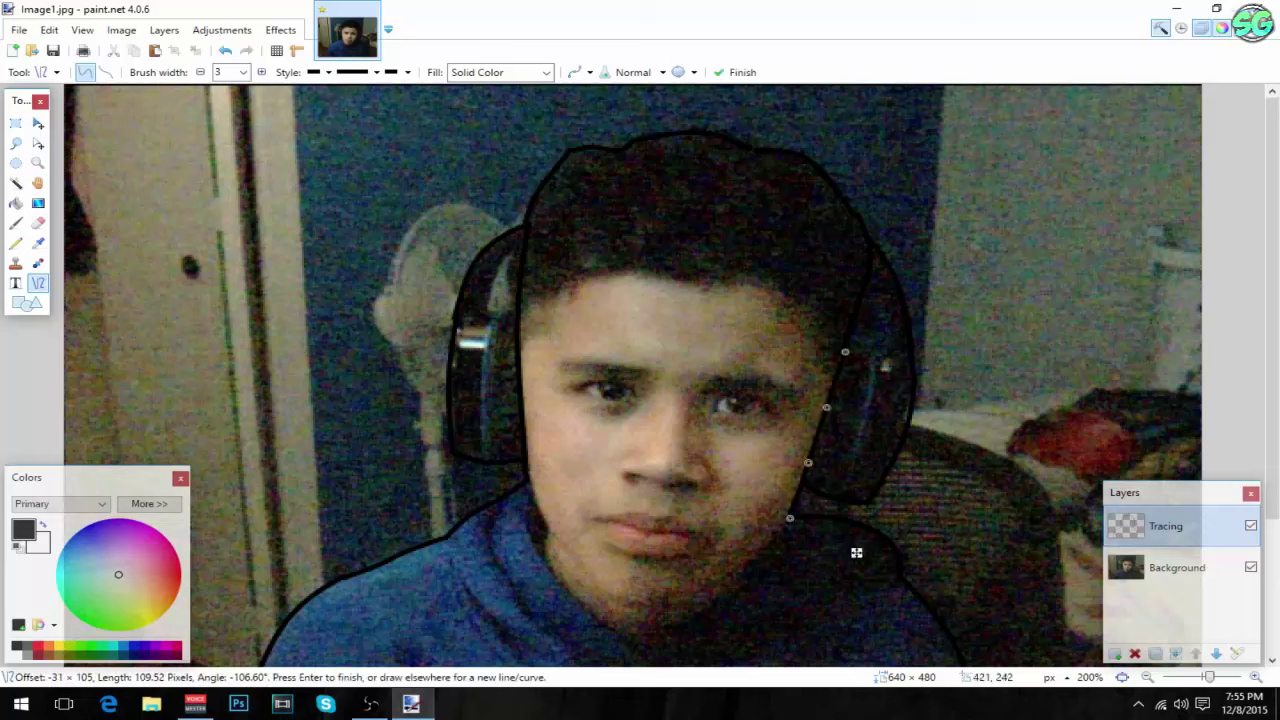
{"action": "left_click_drag", "start_coordinate": [809, 463], "coordinate": [814, 461]}
{"action": "left_click_drag", "start_coordinate": [826, 408], "coordinate": [835, 410]}
{"action": "left_click_drag", "start_coordinate": [845, 352], "coordinate": [850, 328]}
{"action": "key", "text": "Return"}
- Trace the left jawline down to the chin with a bent curve about 105 px long
{"action": "mouse_move", "coordinate": [531, 480]}
{"action": "left_mouse_down"}
{"action": "mouse_move", "coordinate": [647, 603]}
{"action": "mouse_move", "coordinate": [634, 605]}
{"action": "left_mouse_up"}
{"action": "left_click_drag", "start_coordinate": [600, 563], "coordinate": [580, 582]}
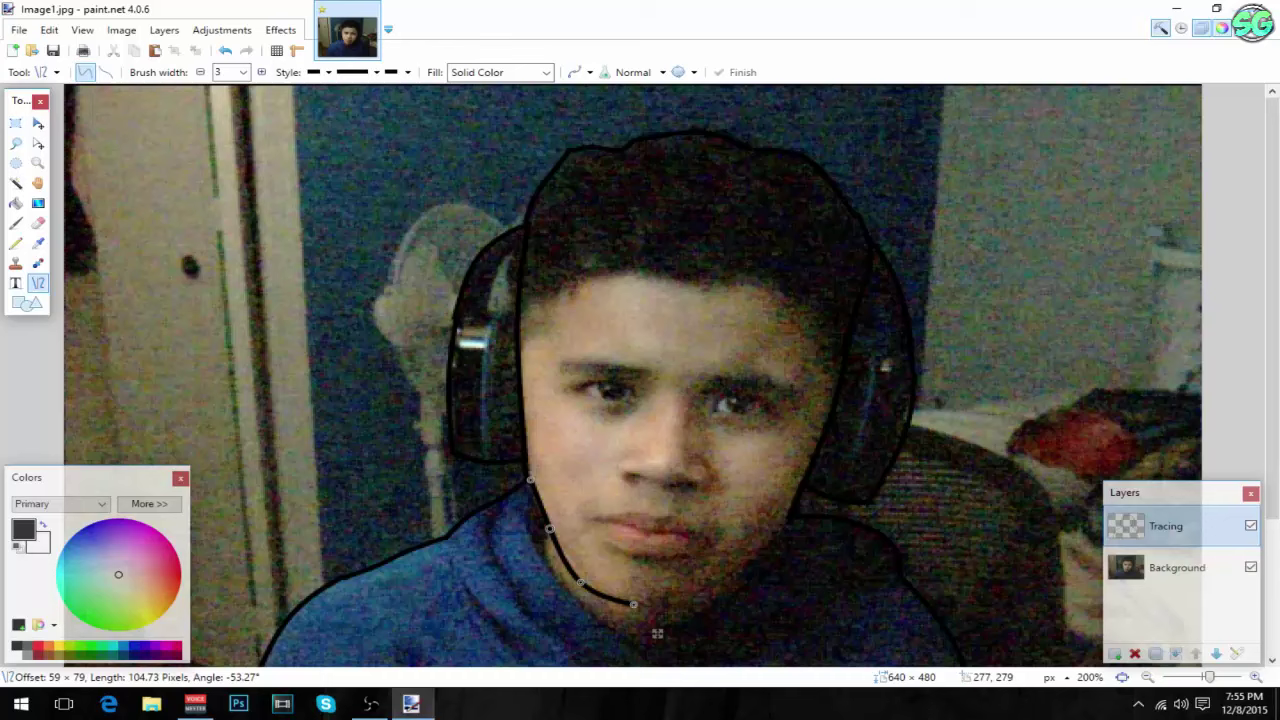
{"action": "key", "text": "Return"}
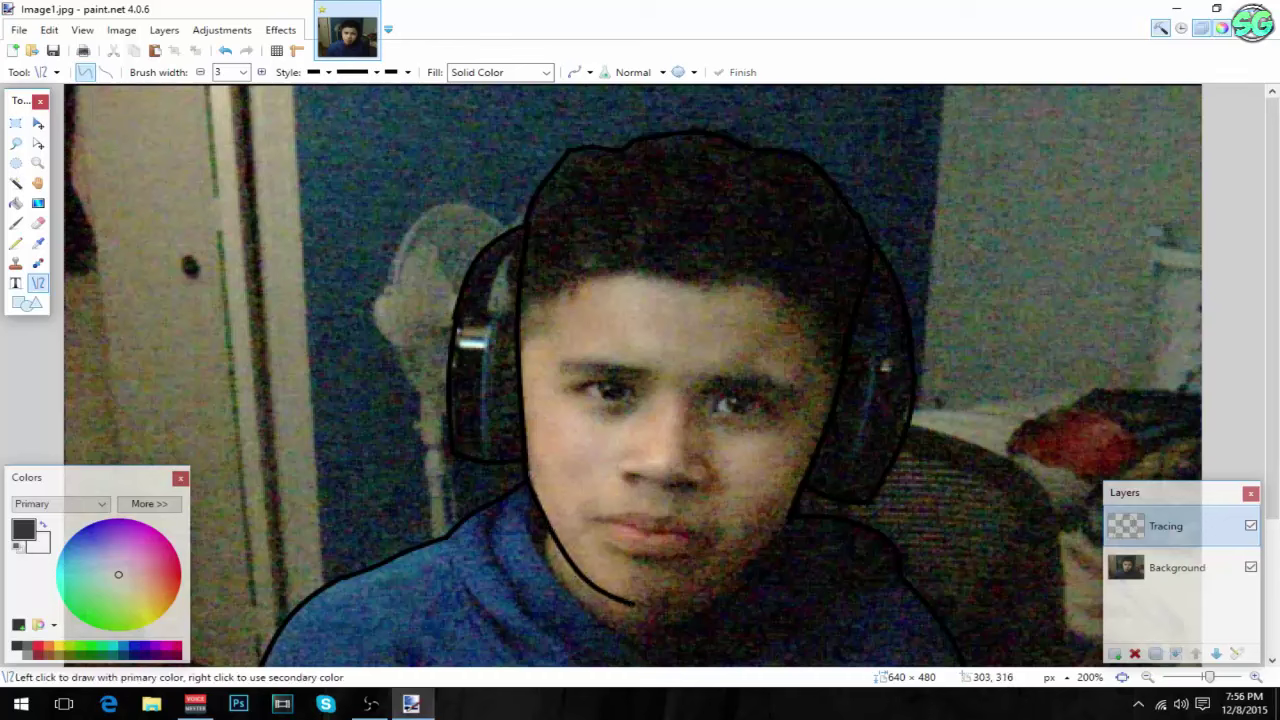
- Trace the right jawline to the chin with a fitted curve about 103 px long, joining the left jawline
{"action": "mouse_move", "coordinate": [786, 523]}
{"action": "left_mouse_down"}
{"action": "mouse_move", "coordinate": [679, 599]}
{"action": "mouse_move", "coordinate": [633, 606]}
{"action": "mouse_move", "coordinate": [699, 594]}
{"action": "left_mouse_up"}
{"action": "left_click_drag", "start_coordinate": [736, 551], "coordinate": [743, 564]}
{"action": "left_click_drag", "start_coordinate": [786, 523], "coordinate": [783, 524]}
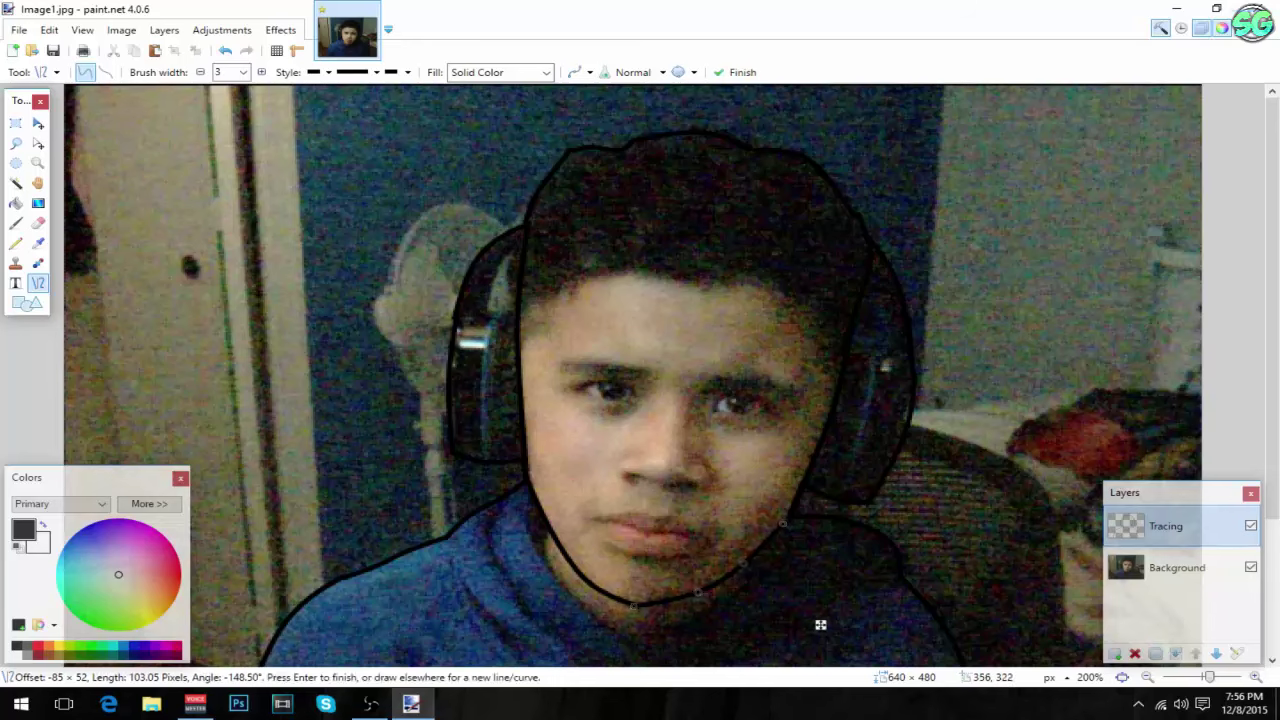
{"action": "left_click_drag", "start_coordinate": [698, 593], "coordinate": [707, 594]}
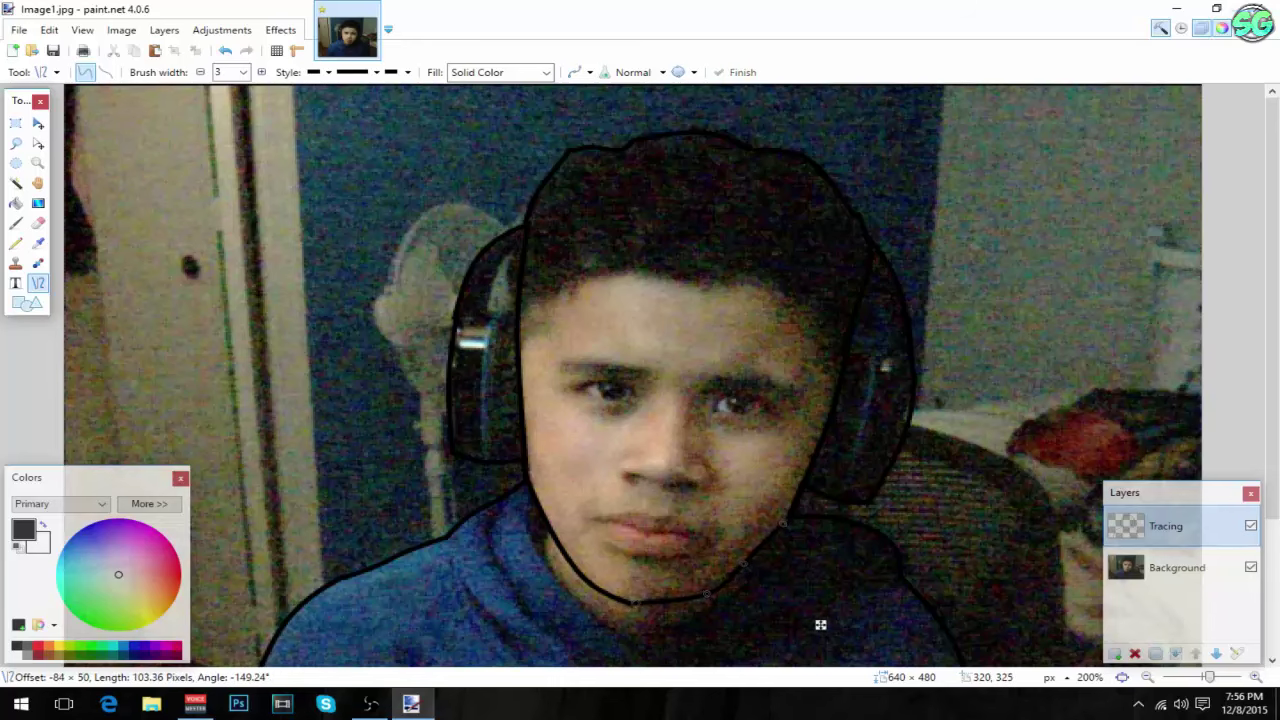
{"action": "key", "text": "Return"}
- Trace the left hood fold with a curve about 102 px long and the inner collar edge with one about 115 px long
{"action": "scroll", "coordinate": [633, 375], "scroll_direction": "down", "scroll_amount": 2}
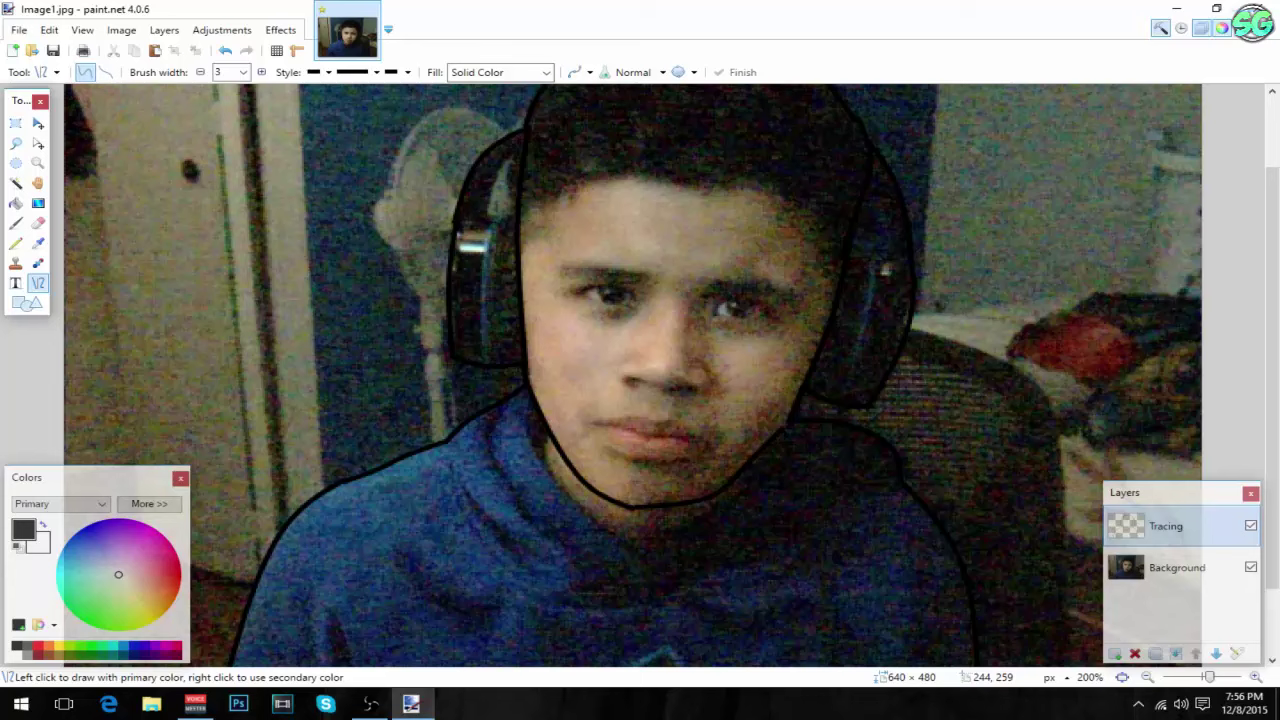
{"action": "left_click_drag", "start_coordinate": [498, 403], "coordinate": [559, 549]}
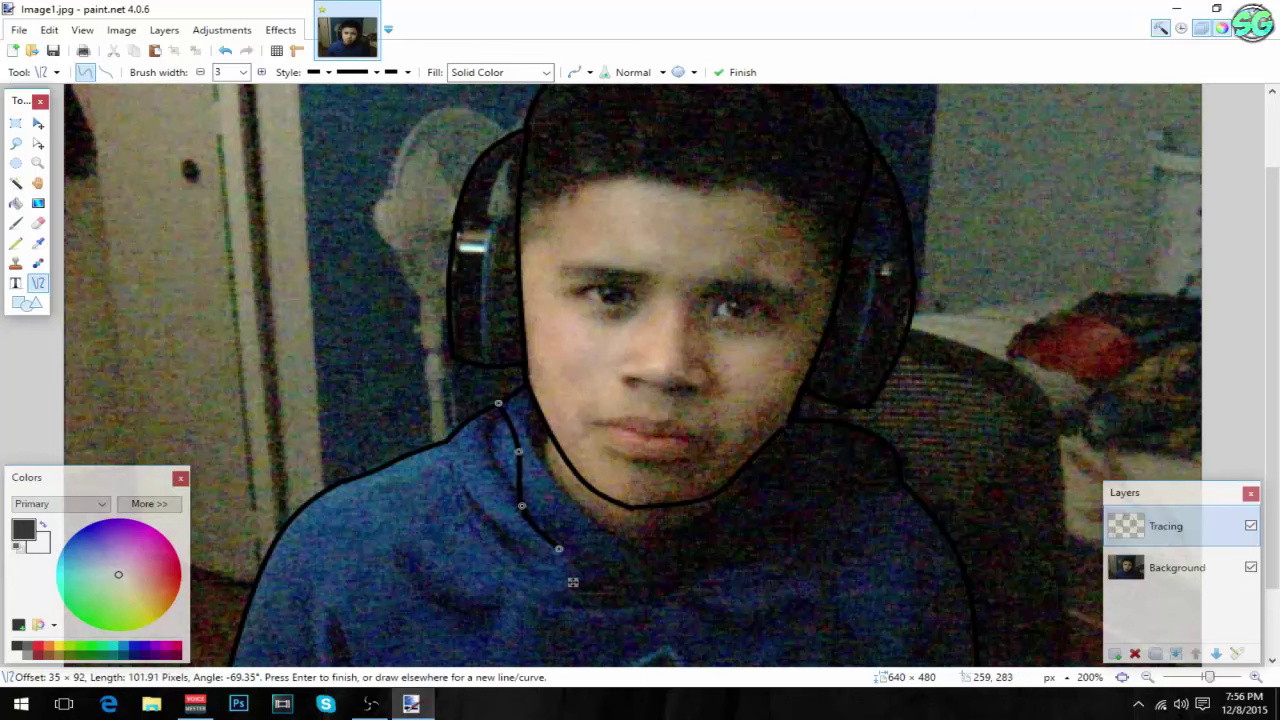
{"action": "left_click_drag", "start_coordinate": [519, 452], "coordinate": [487, 446]}
{"action": "key", "text": "Return"}
{"action": "left_click_drag", "start_coordinate": [526, 382], "coordinate": [621, 545]}
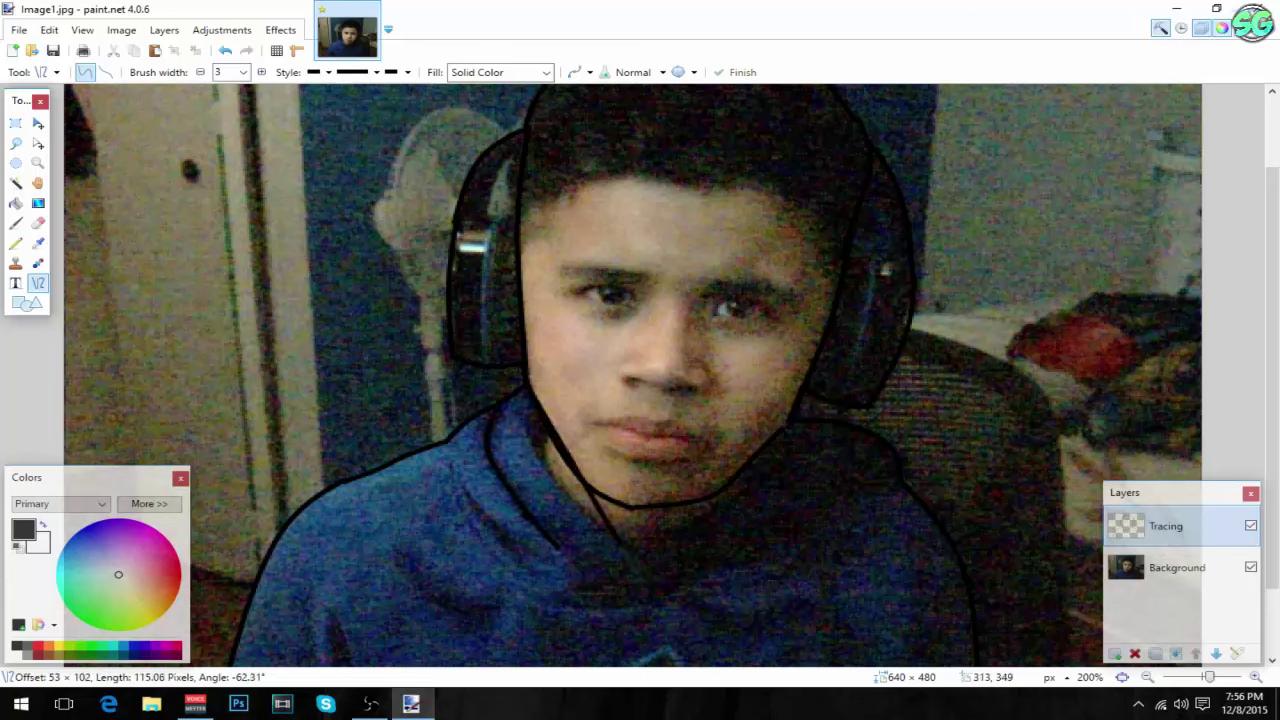
{"action": "key", "text": "Return"}
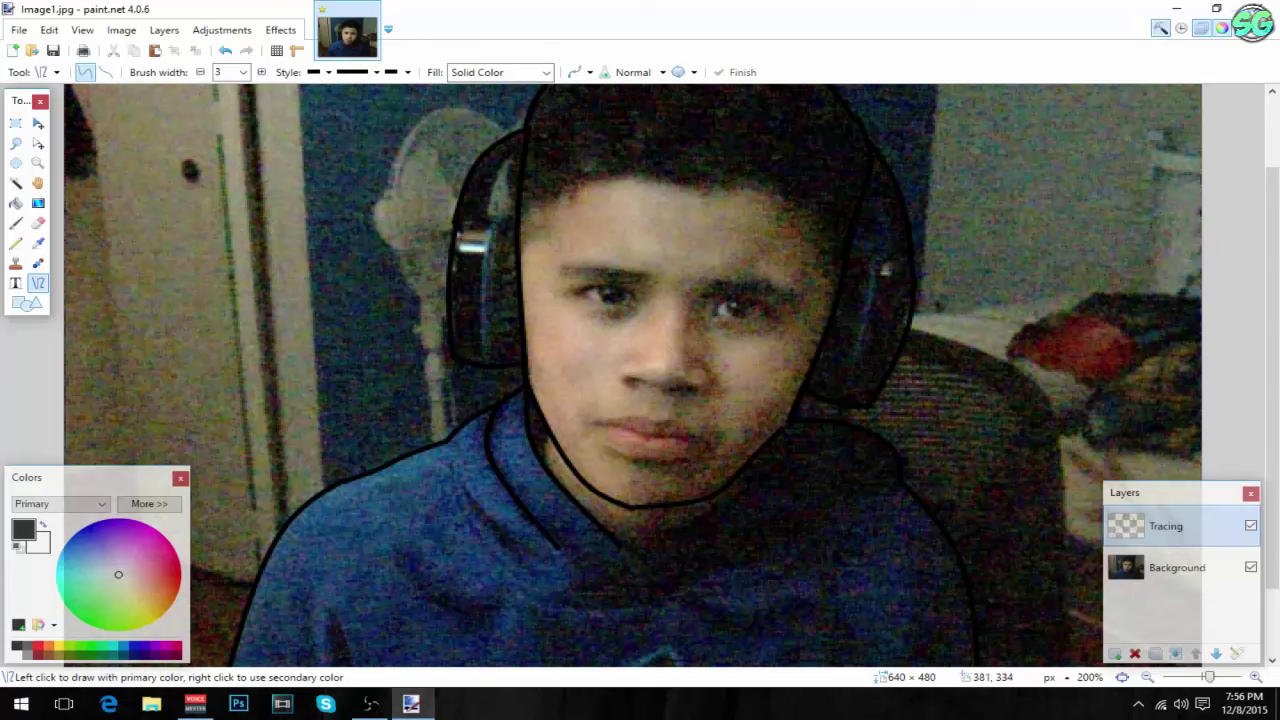
- Trace the right collar edge from the jaw to the neckline point with a bent curve about 130 px long and preview the lines without the photo
{"action": "mouse_move", "coordinate": [792, 420]}
{"action": "left_mouse_down"}
{"action": "mouse_move", "coordinate": [631, 552]}
{"action": "mouse_move", "coordinate": [621, 546]}
{"action": "left_mouse_up"}
{"action": "left_click_drag", "start_coordinate": [678, 504], "coordinate": [697, 518]}
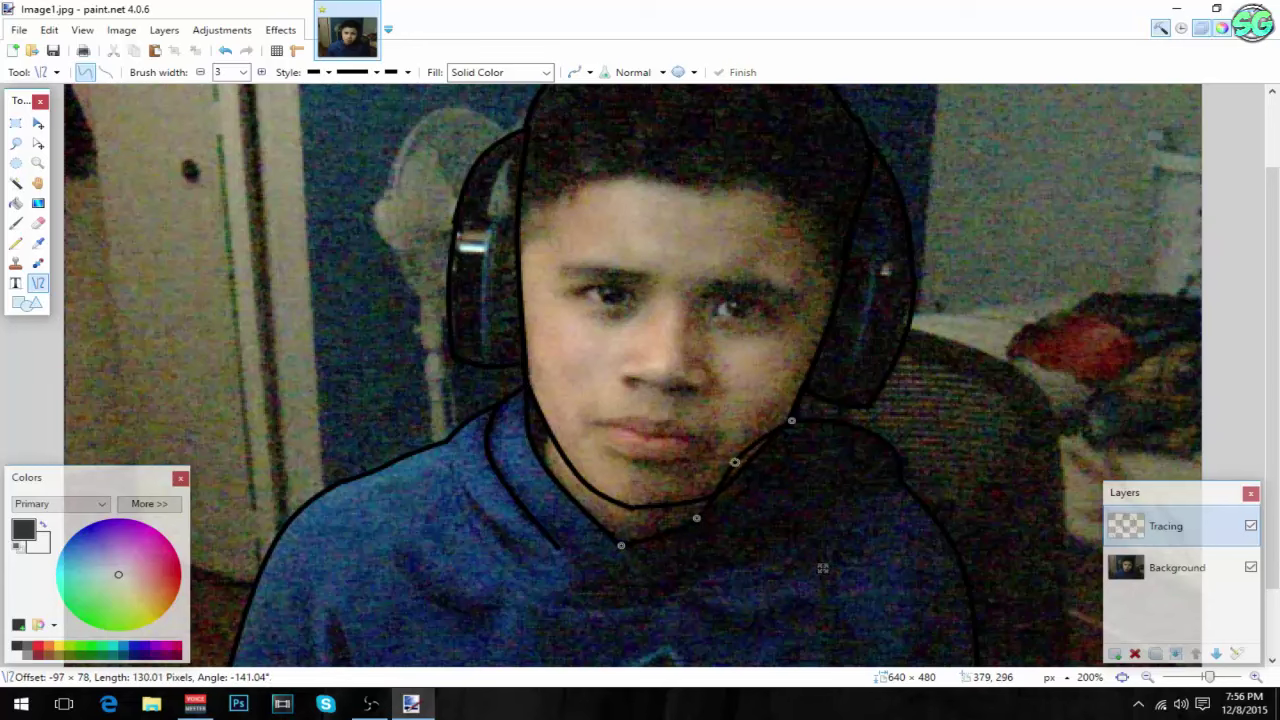
{"action": "key", "text": "Return"}
{"action": "scroll", "coordinate": [900, 620], "scroll_direction": "down", "scroll_amount": 2}
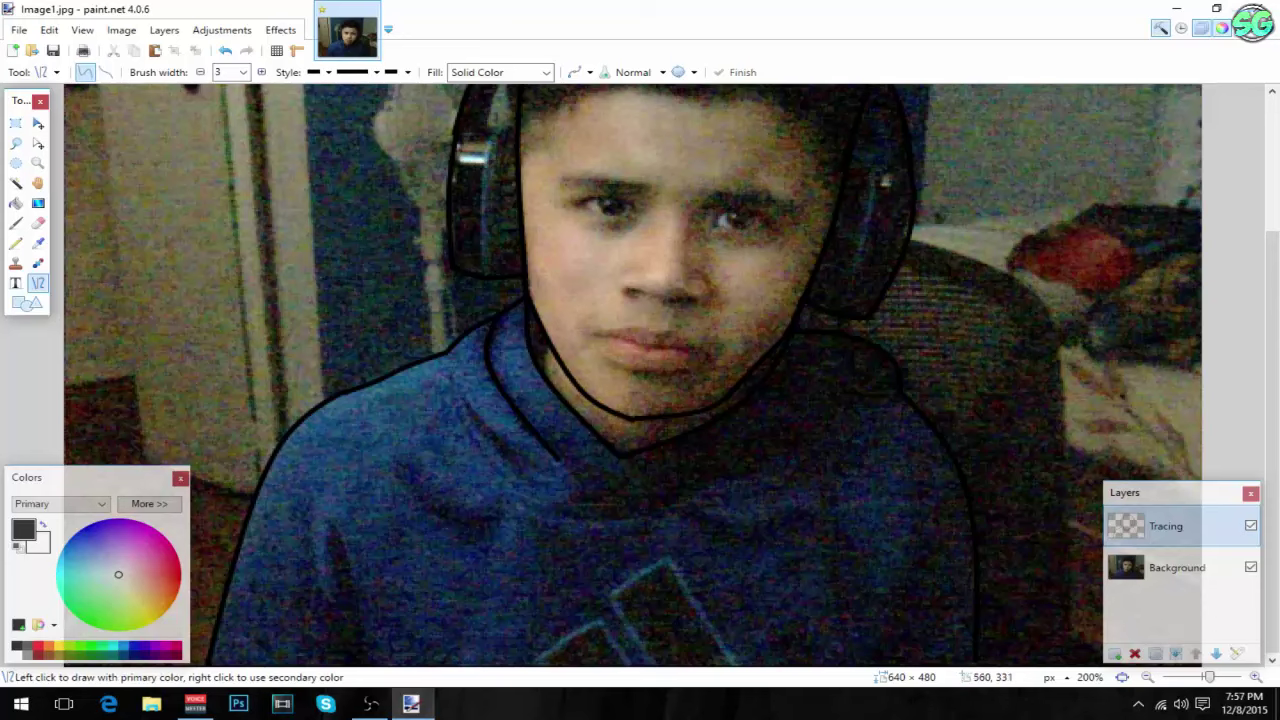
{"action": "left_click", "coordinate": [1250, 567]}
{"action": "left_click", "coordinate": [1250, 567]}
{"action": "scroll", "coordinate": [700, 380], "scroll_direction": "up", "scroll_amount": 4}
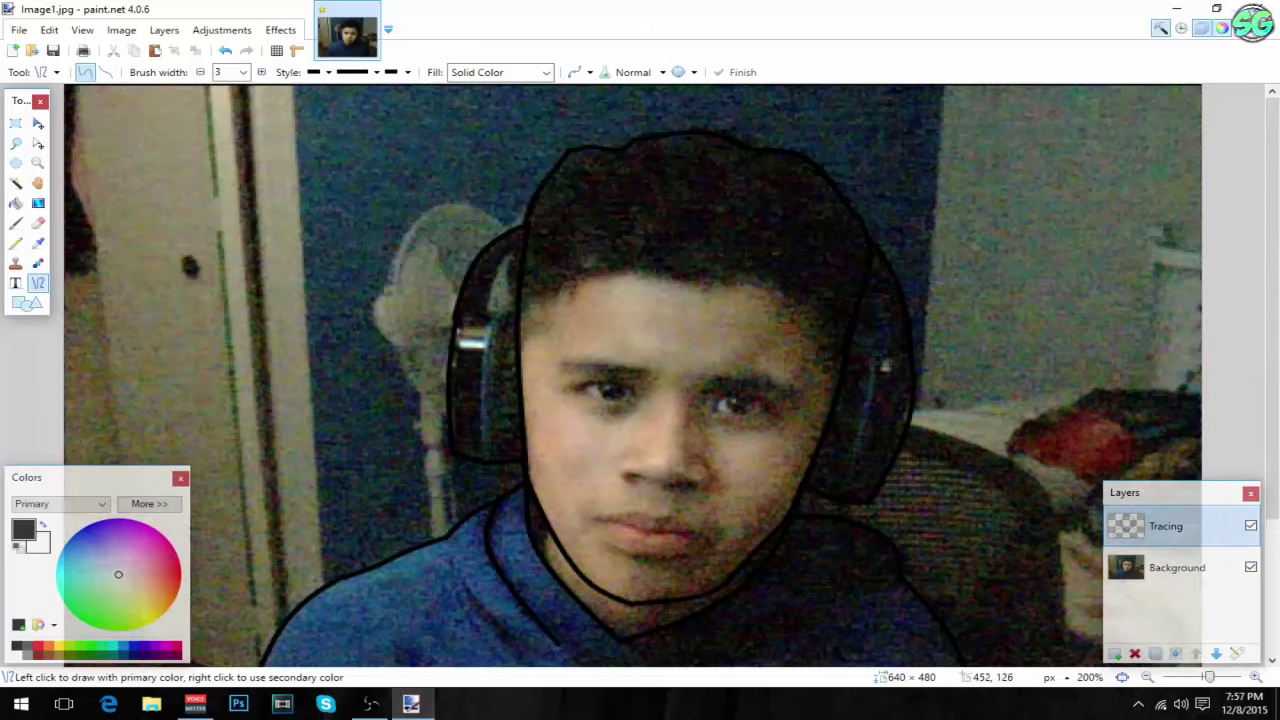
- Trace the right headphone's inner opening with a curve about 52 px long and a lower edge about 24 px long
{"action": "left_click_drag", "start_coordinate": [869, 273], "coordinate": [893, 376]}
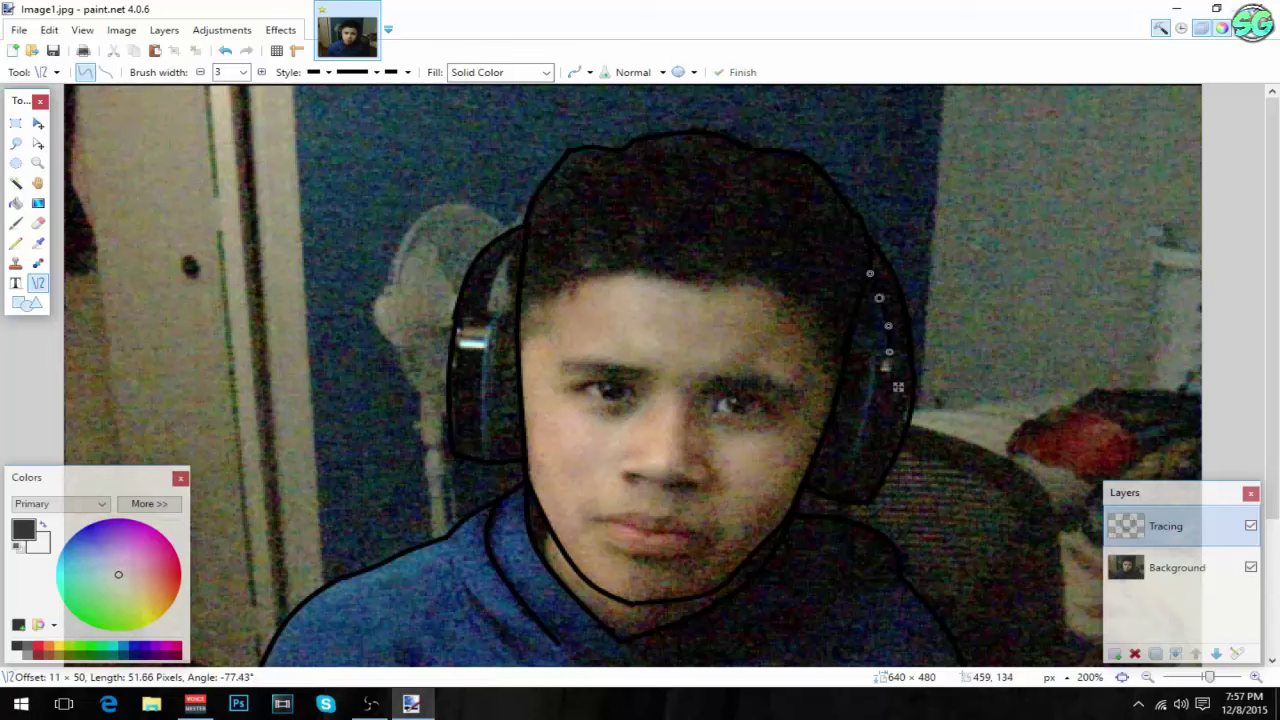
{"action": "key", "text": "Return"}
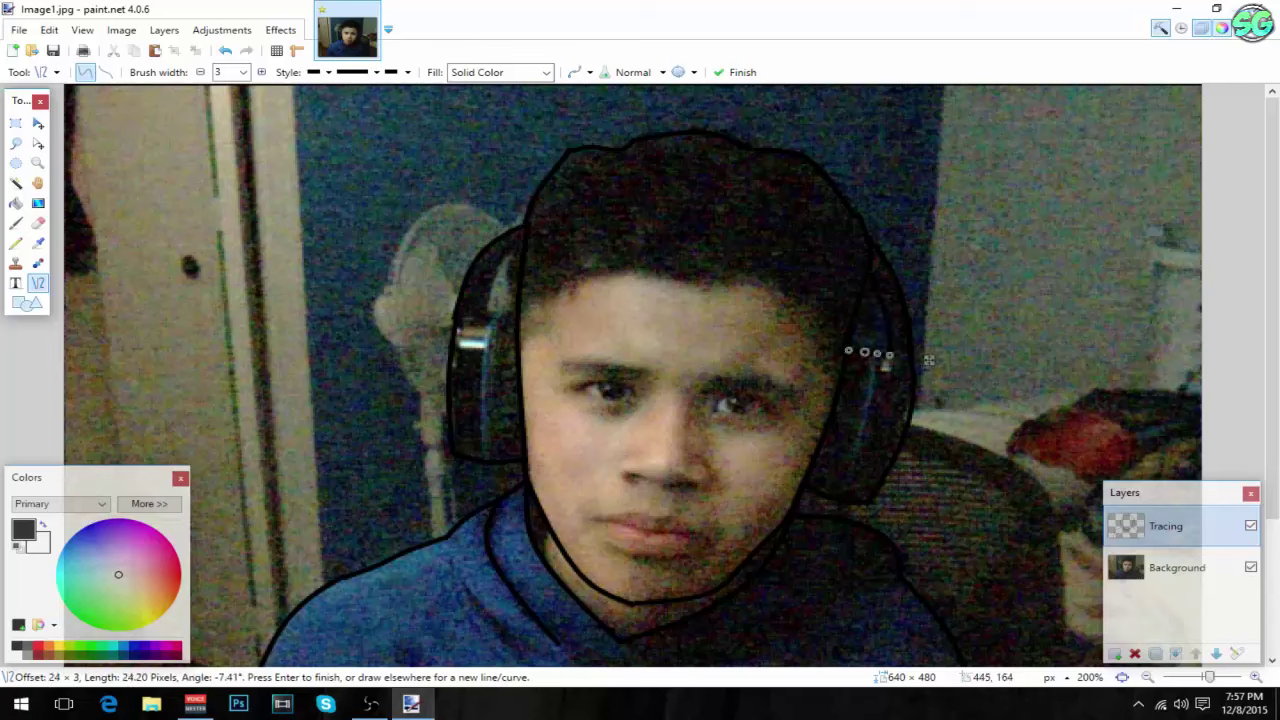
{"action": "key", "text": "Return"}
- Trace the left headphone's inner opening with a curved outer edge and a short lower edge back to the face line
{"action": "mouse_move", "coordinate": [521, 249]}
{"action": "left_mouse_down"}
{"action": "mouse_move", "coordinate": [486, 309]}
{"action": "mouse_move", "coordinate": [498, 263]}
{"action": "left_mouse_up"}
{"action": "key", "text": "Return"}
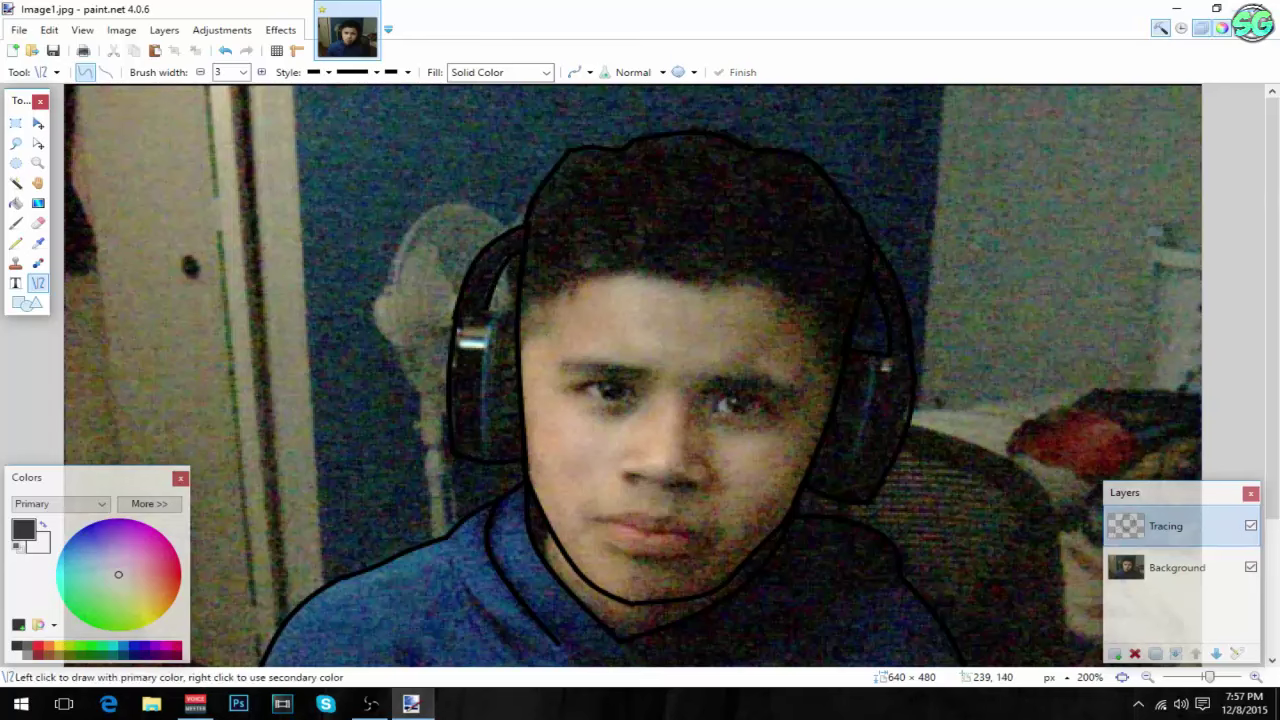
{"action": "mouse_move", "coordinate": [487, 308]}
{"action": "left_mouse_down"}
{"action": "mouse_move", "coordinate": [622, 272]}
{"action": "mouse_move", "coordinate": [562, 286]}
{"action": "mouse_move", "coordinate": [820, 286]}
{"action": "mouse_move", "coordinate": [845, 375]}
{"action": "left_mouse_up"}
{"action": "key", "text": "Return"}
- Trace the hairline across the forehead with joined curves, ending at the right temple with a segment about 69 px long
{"action": "scroll", "coordinate": [828, 390], "scroll_direction": "down", "scroll_amount": 3}
{"action": "scroll", "coordinate": [554, 309], "scroll_direction": "up", "scroll_amount": 3}
{"action": "key", "text": "Return"}
{"action": "key", "text": "Return"}
{"action": "key", "text": "Return"}
{"action": "left_click_drag", "start_coordinate": [798, 322], "coordinate": [772, 293]}
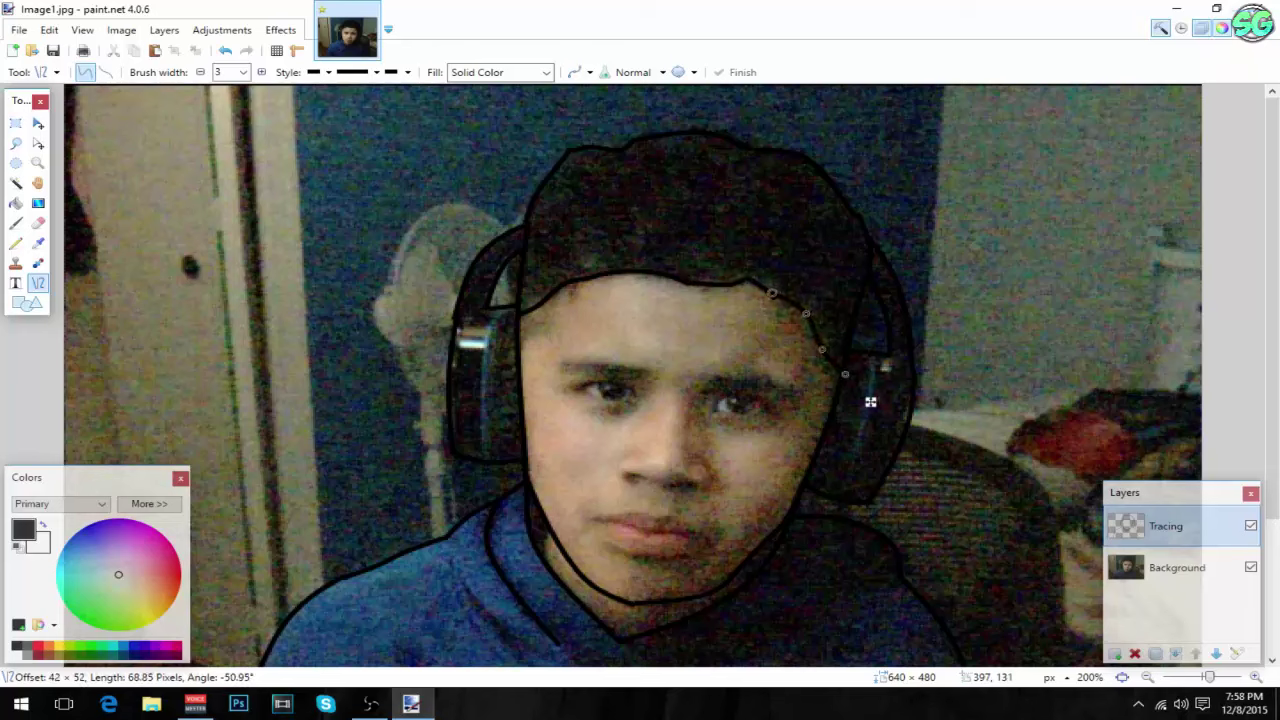
{"action": "key", "text": "Return"}
{"action": "left_click", "coordinate": [38, 163]}
{"action": "left_click", "coordinate": [38, 283]}
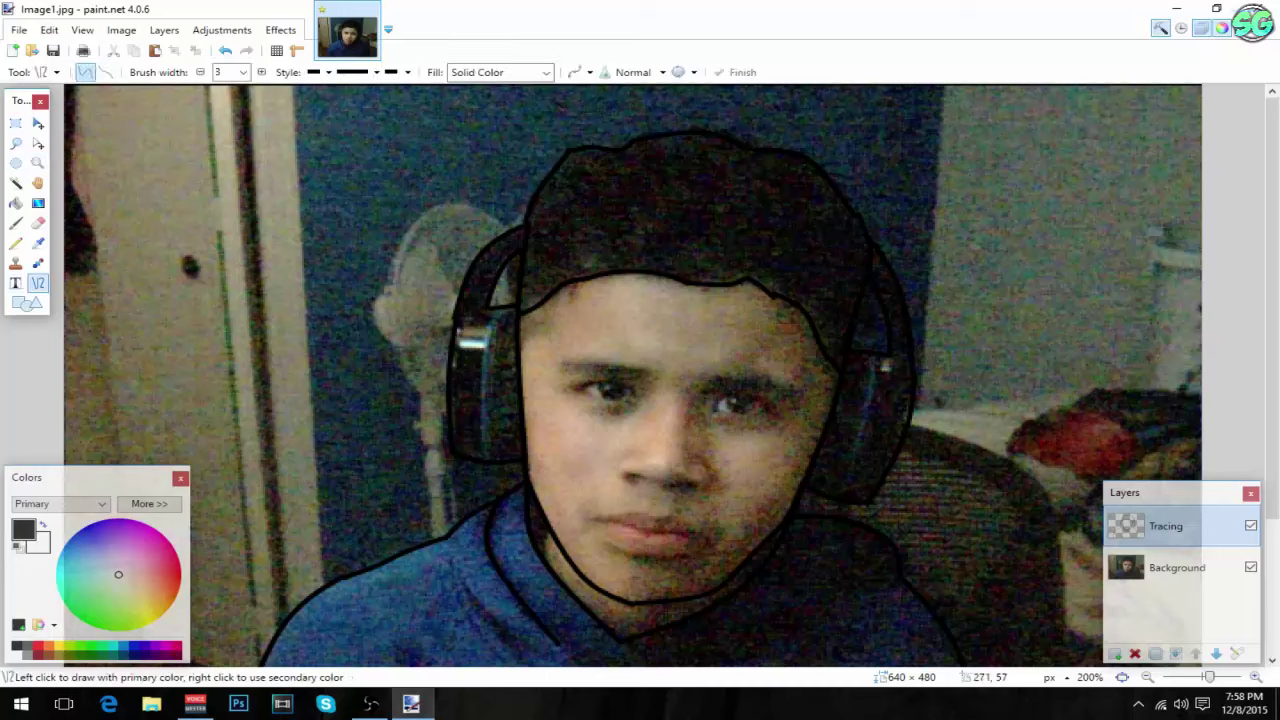
- Outline a narrow diamond-shaped highlight in the left part of the hair with two curves, the right one about 38 px long
{"action": "mouse_move", "coordinate": [593, 201]}
{"action": "left_mouse_down"}
{"action": "mouse_move", "coordinate": [649, 268]}
{"action": "mouse_move", "coordinate": [595, 237]}
{"action": "mouse_move", "coordinate": [604, 209]}
{"action": "mouse_move", "coordinate": [594, 205]}
{"action": "mouse_move", "coordinate": [601, 236]}
{"action": "mouse_move", "coordinate": [593, 205]}
{"action": "mouse_move", "coordinate": [641, 222]}
{"action": "mouse_move", "coordinate": [617, 215]}
{"action": "mouse_move", "coordinate": [639, 225]}
{"action": "mouse_move", "coordinate": [630, 235]}
{"action": "left_mouse_up"}
{"action": "key", "text": "Return"}
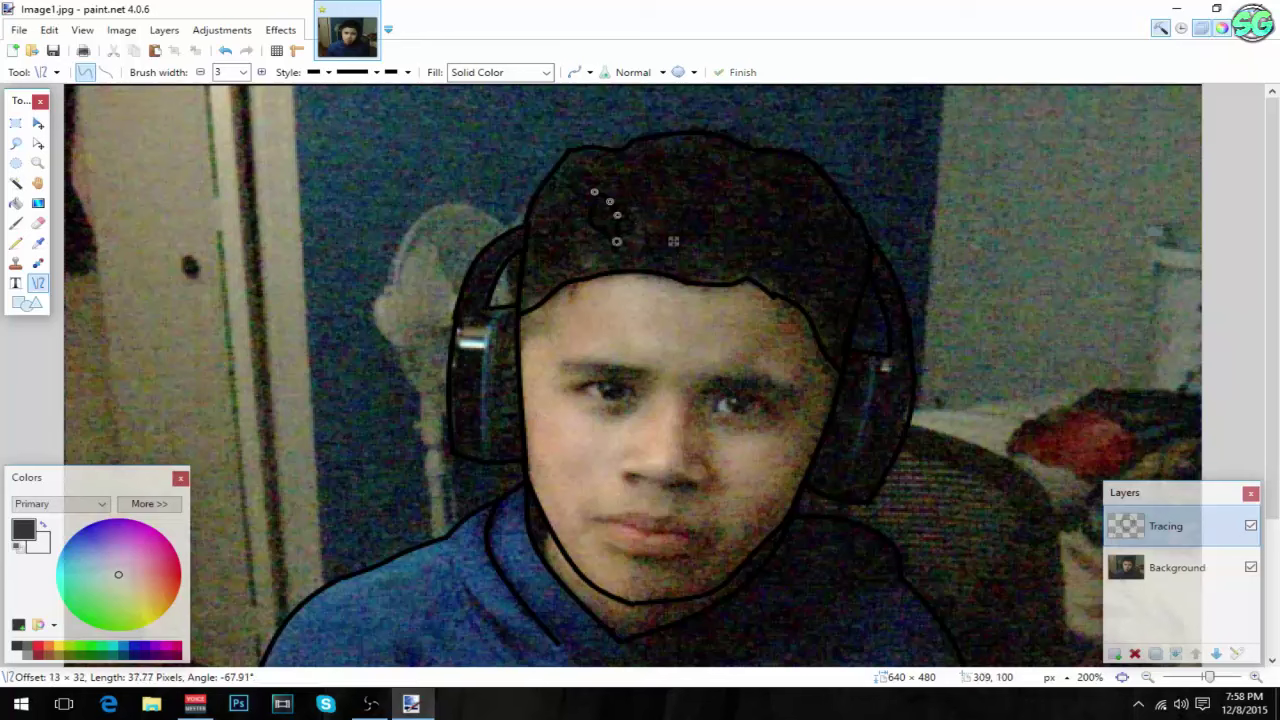
{"action": "key", "text": "Return"}
- Outline a small four-sided highlight near the top centre of the hair with short joined curves
{"action": "left_click_drag", "start_coordinate": [657, 177], "coordinate": [786, 188]}
{"action": "key", "text": "Return"}
{"action": "left_click_drag", "start_coordinate": [706, 146], "coordinate": [676, 152]}
{"action": "mouse_move", "coordinate": [669, 161]}
{"action": "left_mouse_down"}
{"action": "mouse_move", "coordinate": [713, 170]}
{"action": "mouse_move", "coordinate": [695, 181]}
{"action": "mouse_move", "coordinate": [722, 197]}
{"action": "left_mouse_up"}
{"action": "key", "text": "Return"}
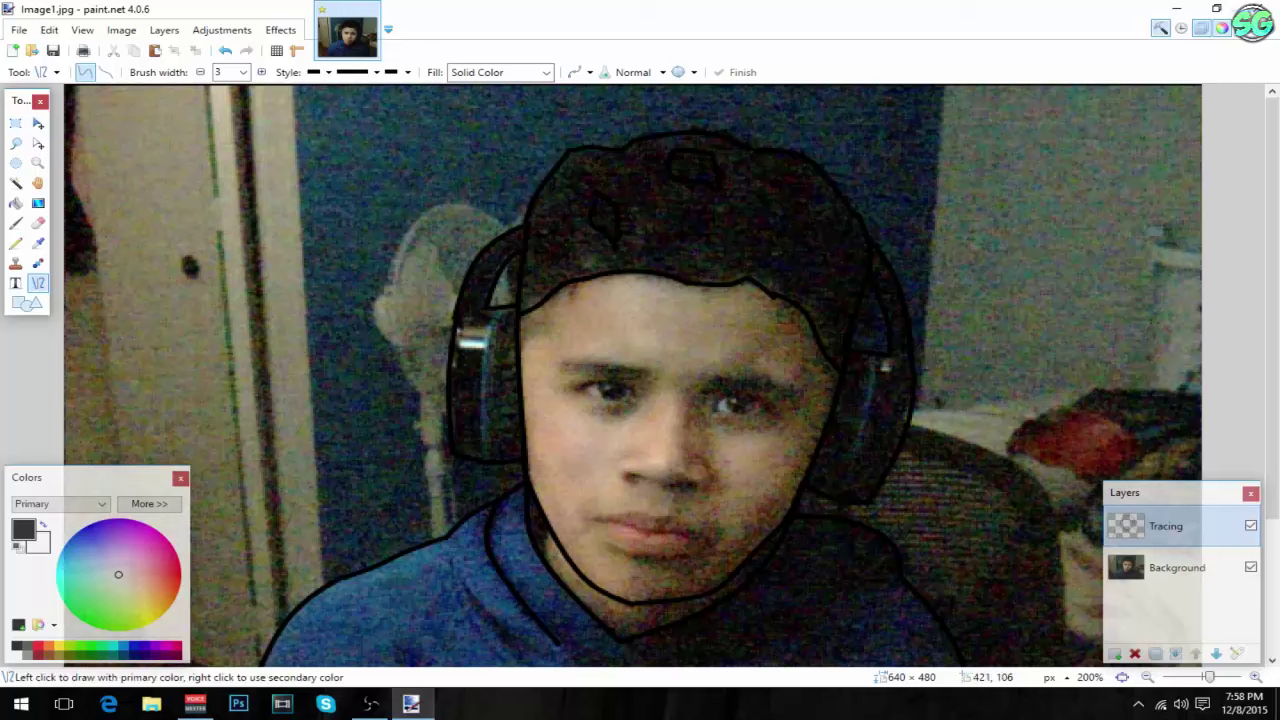
- Draw a jagged highlight in the right part of the hair, including a zigzag curve about 71 px long
{"action": "mouse_move", "coordinate": [791, 249]}
{"action": "left_mouse_down"}
{"action": "mouse_move", "coordinate": [881, 297]}
{"action": "mouse_move", "coordinate": [824, 272]}
{"action": "mouse_move", "coordinate": [937, 285]}
{"action": "mouse_move", "coordinate": [838, 235]}
{"action": "left_mouse_up"}
{"action": "key", "text": "Return"}
{"action": "left_click_drag", "start_coordinate": [838, 236], "coordinate": [839, 287]}
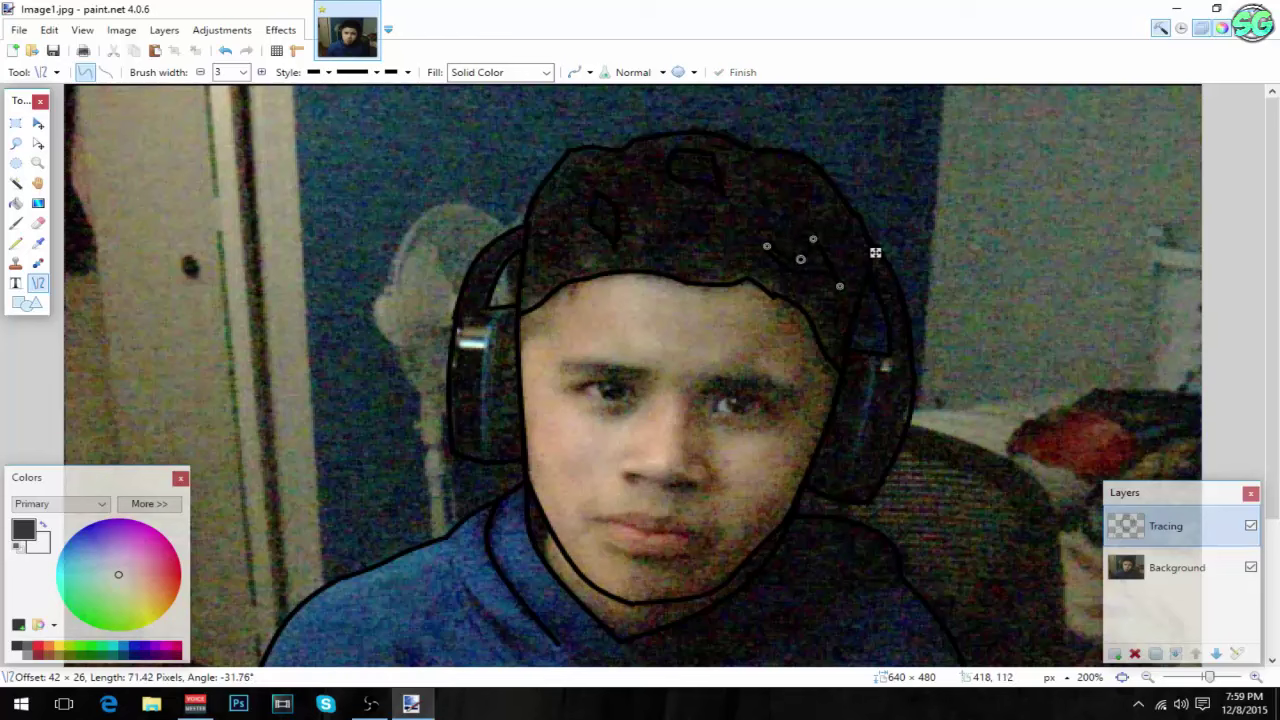
{"action": "key", "text": "Return"}
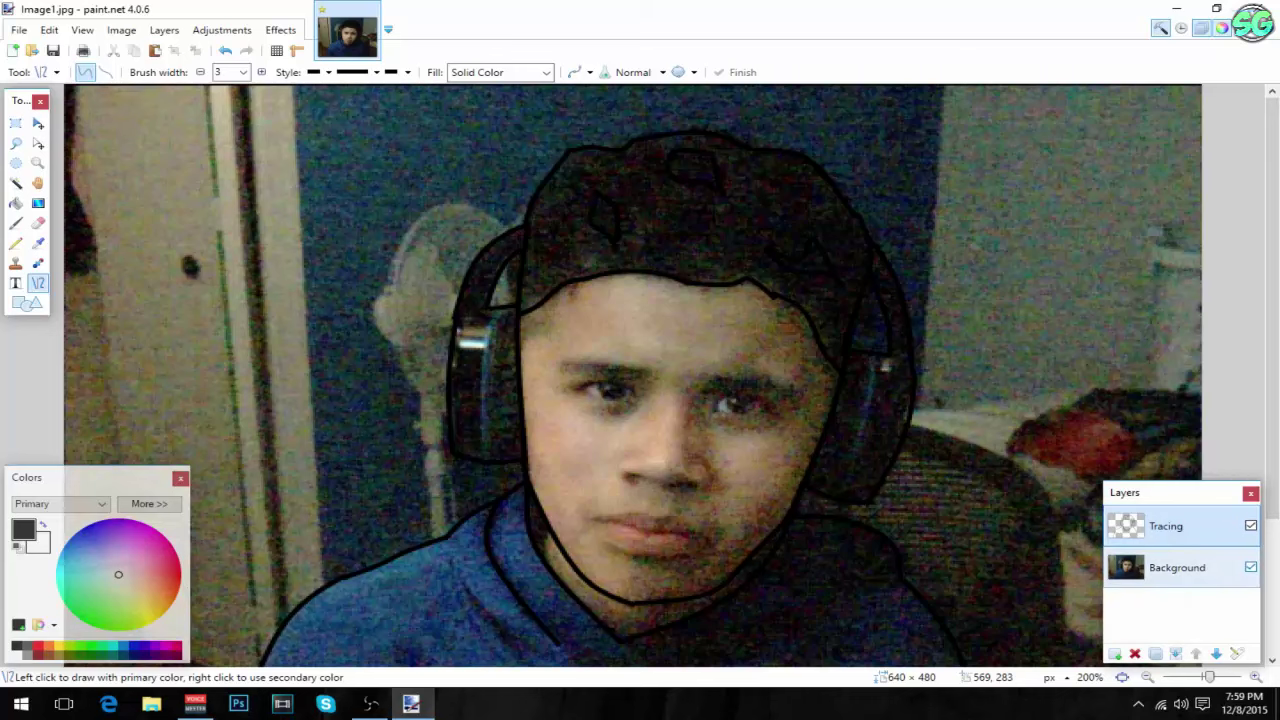
- Hide the Background layer, zoom out to 100%, and add a new layer above Tracing
{"action": "left_click", "coordinate": [1251, 567]}
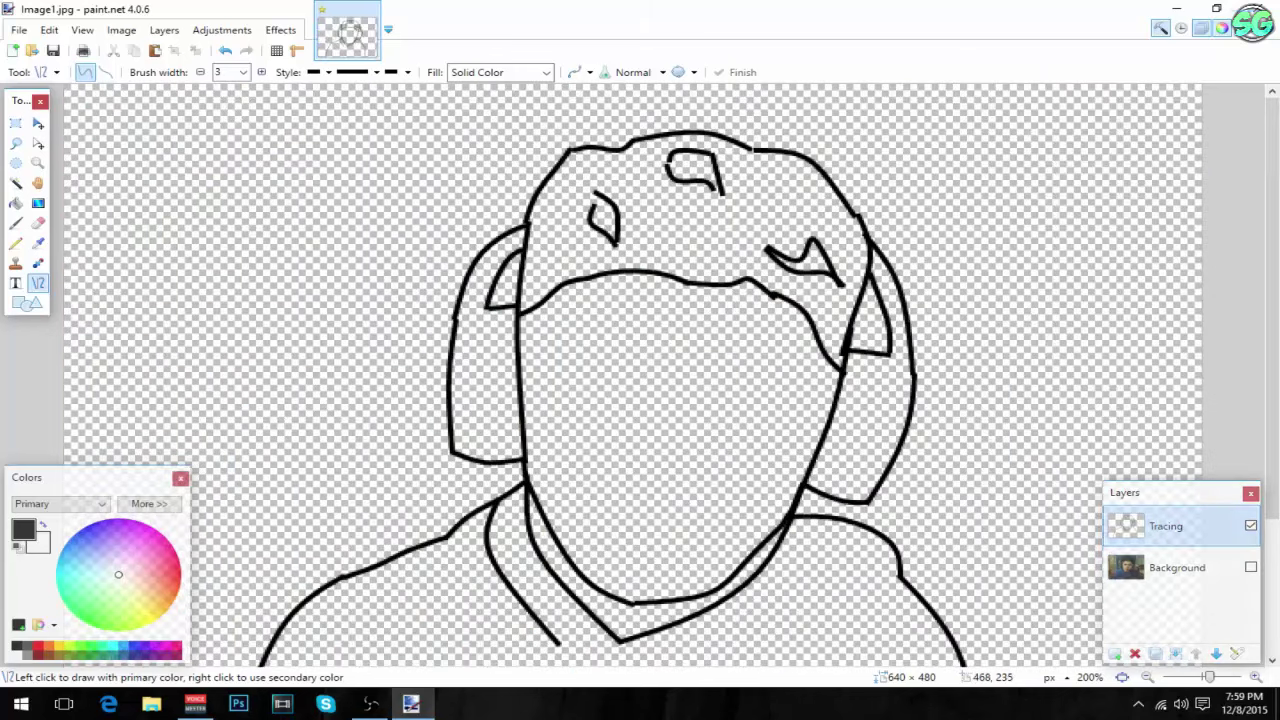
{"action": "key", "text": "z"}
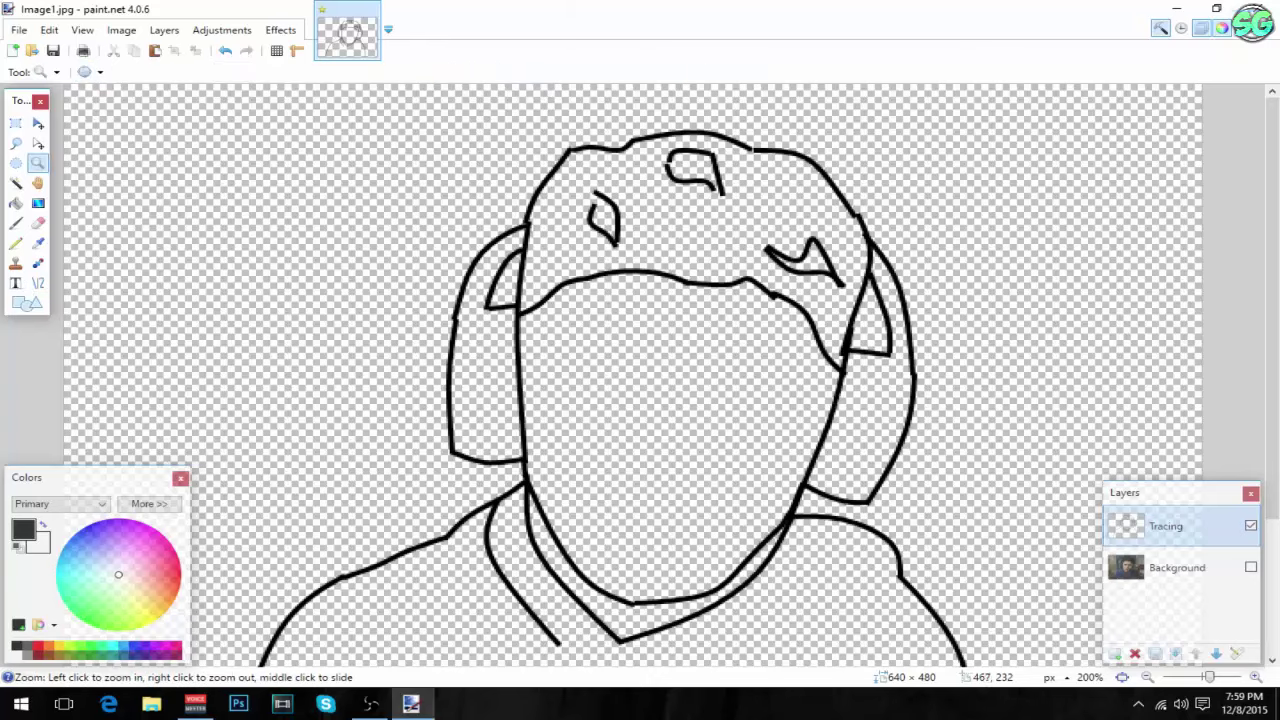
{"action": "right_click", "coordinate": [895, 456]}
{"action": "right_click", "coordinate": [886, 460]}
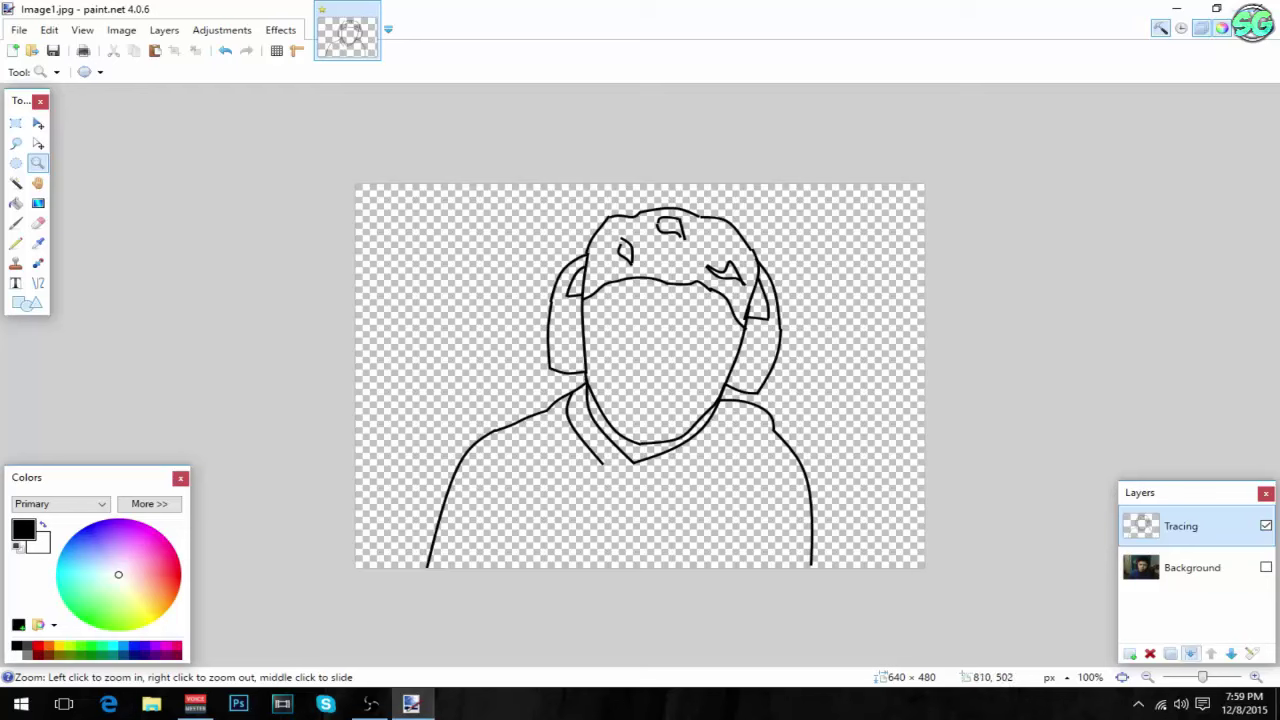
{"action": "left_click", "coordinate": [1130, 653]}
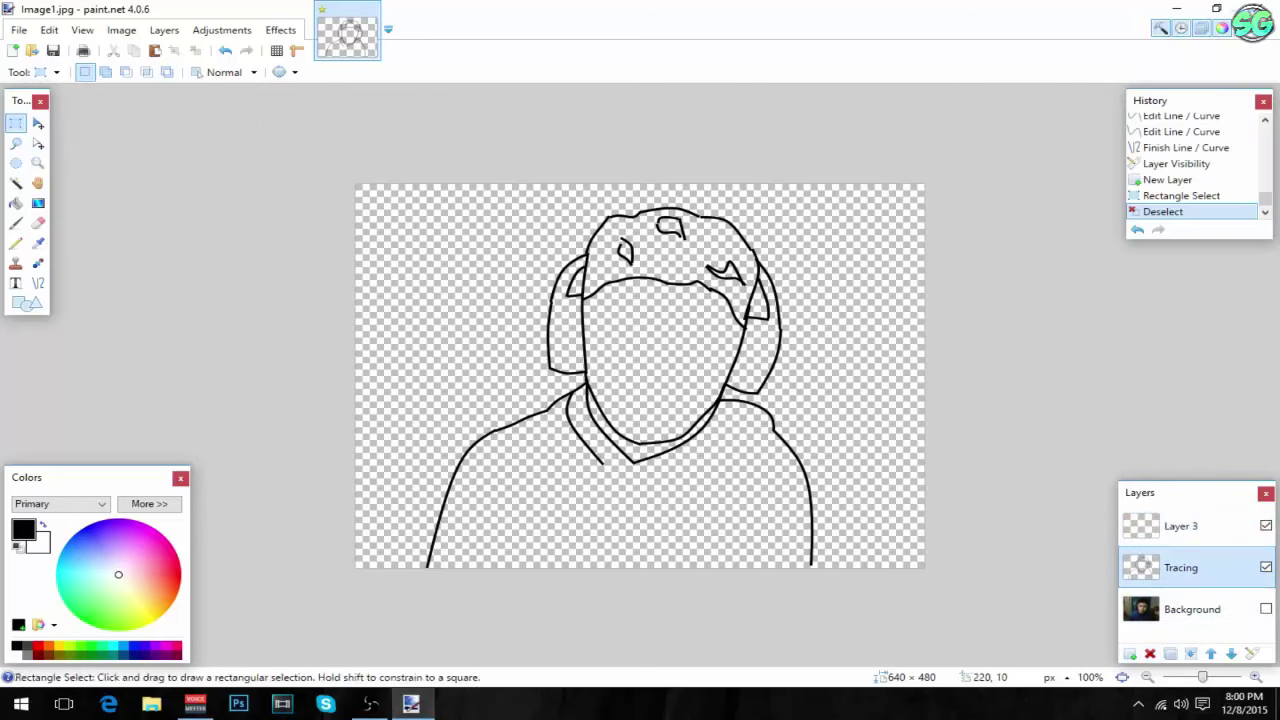
- Copy a 282 × 134 px area around the hair from Tracing onto Layer 3, offset about 3 px right and 6 px up
{"action": "left_click_drag", "start_coordinate": [551, 192], "coordinate": [801, 299]}
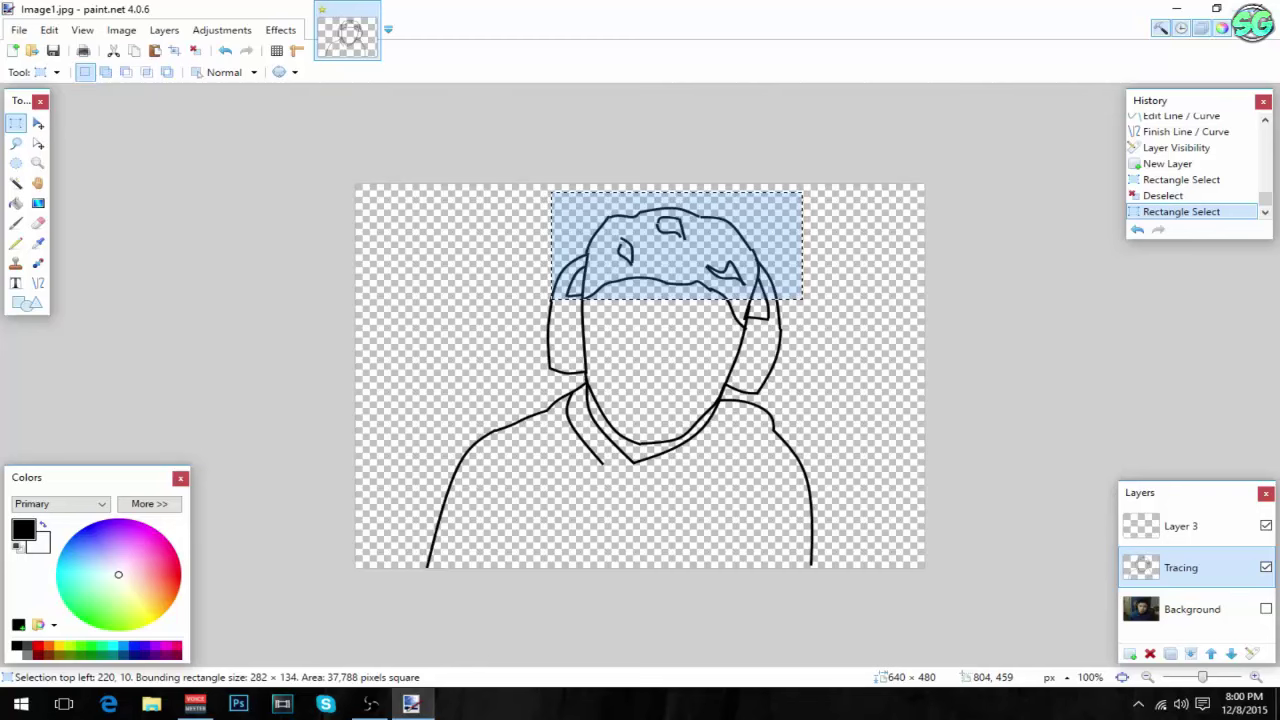
{"action": "left_click", "coordinate": [1180, 526]}
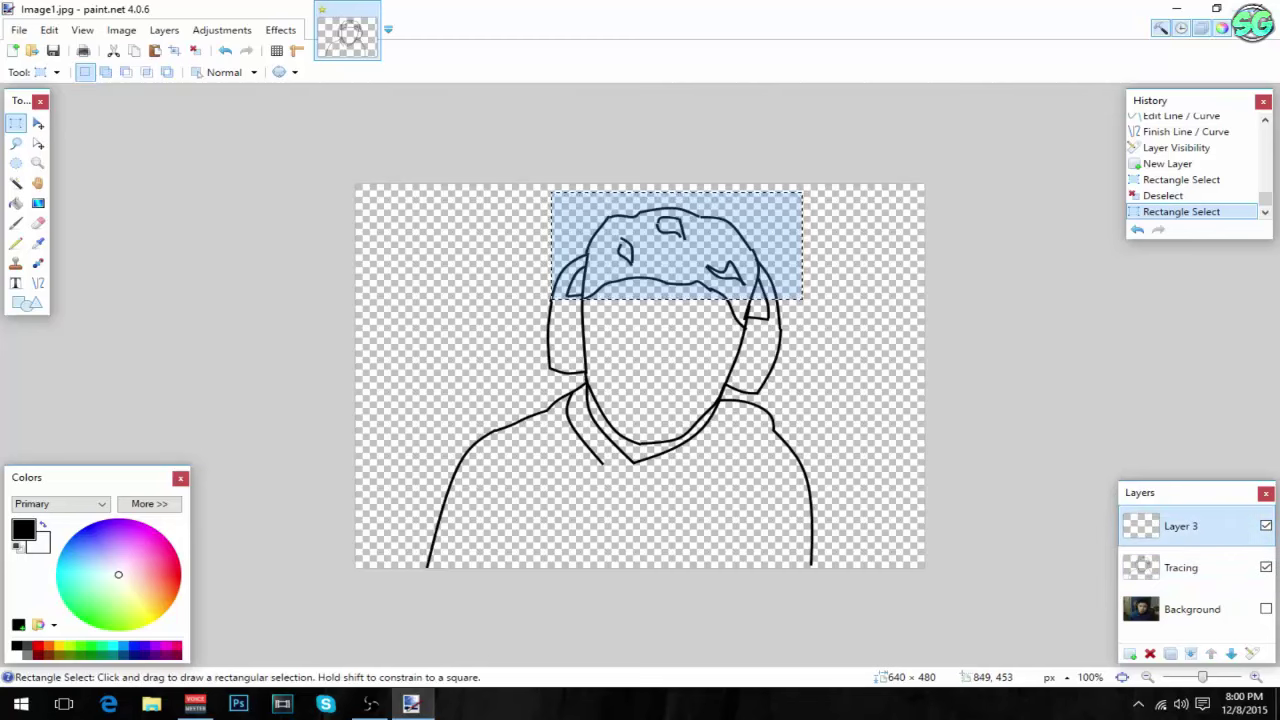
{"action": "key", "text": "ctrl+v"}
{"action": "left_click_drag", "start_coordinate": [837, 314], "coordinate": [840, 311]}
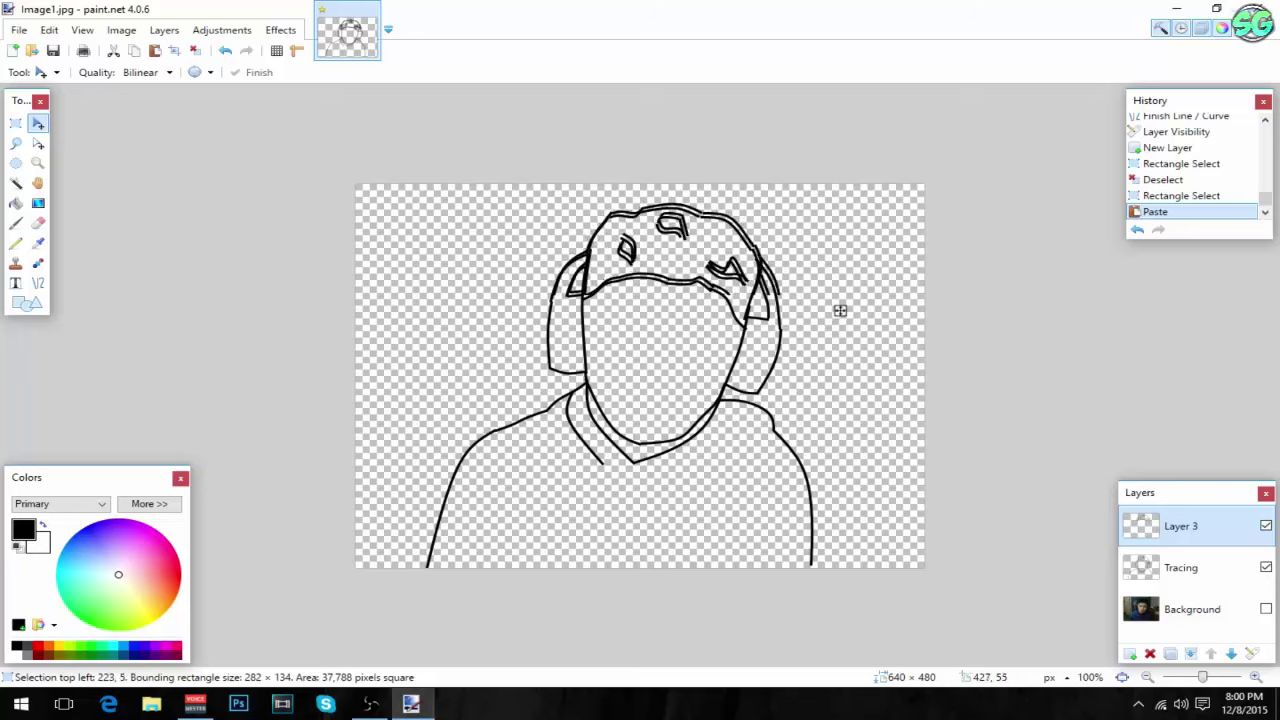
{"action": "left_click_drag", "start_coordinate": [840, 311], "coordinate": [840, 310]}
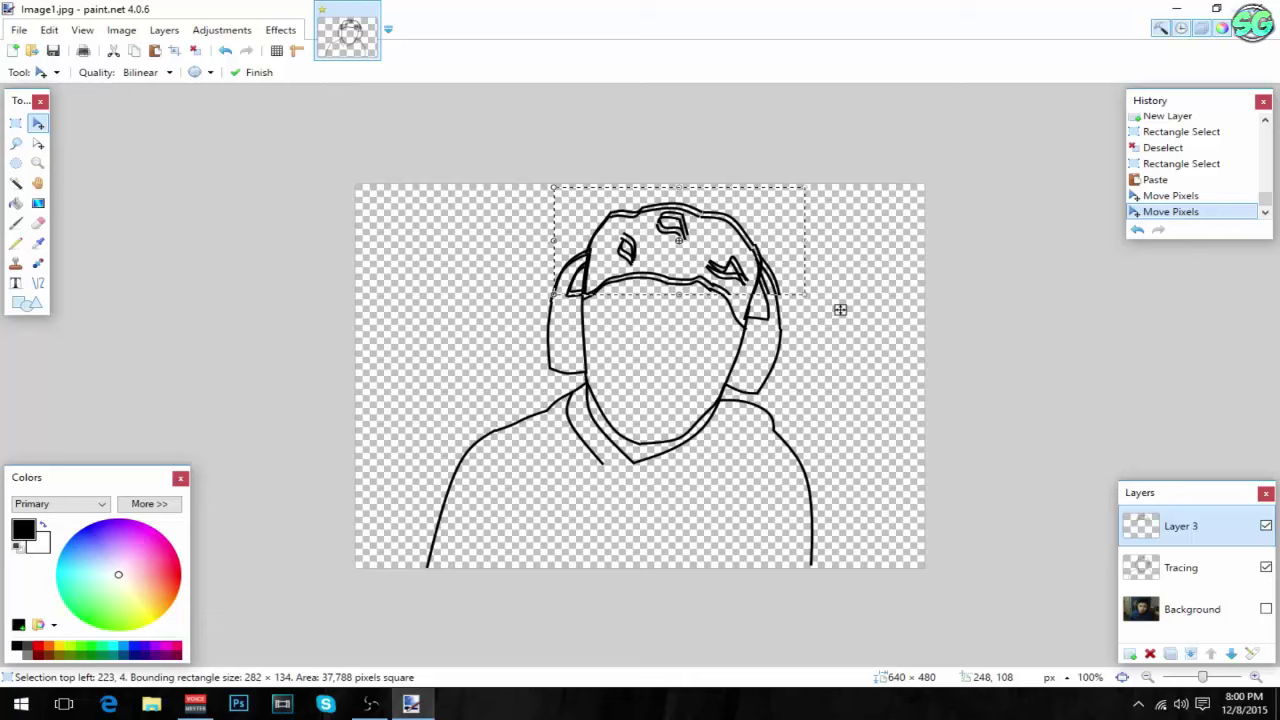
{"action": "key", "text": "ctrl+d"}
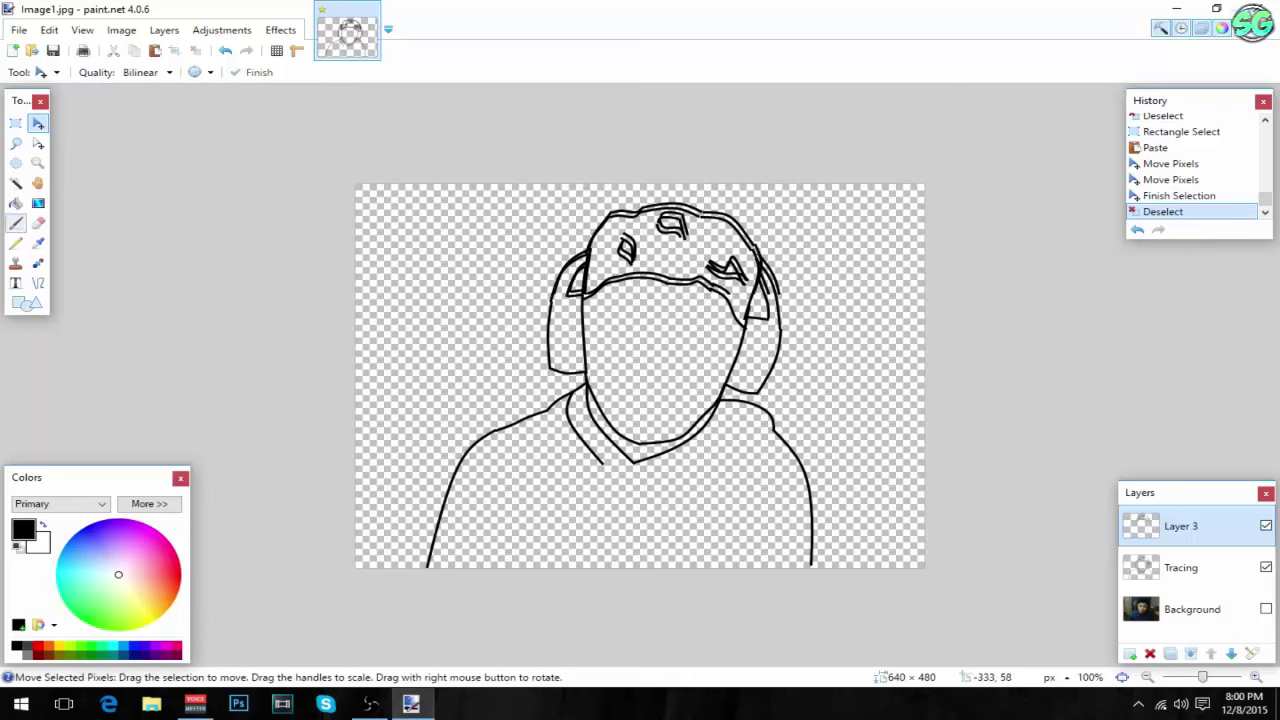
- Erase the duplicated hairline and headphone lines on Layer 3 using the Eraser with a brush width of 20
{"action": "left_click", "coordinate": [38, 224]}
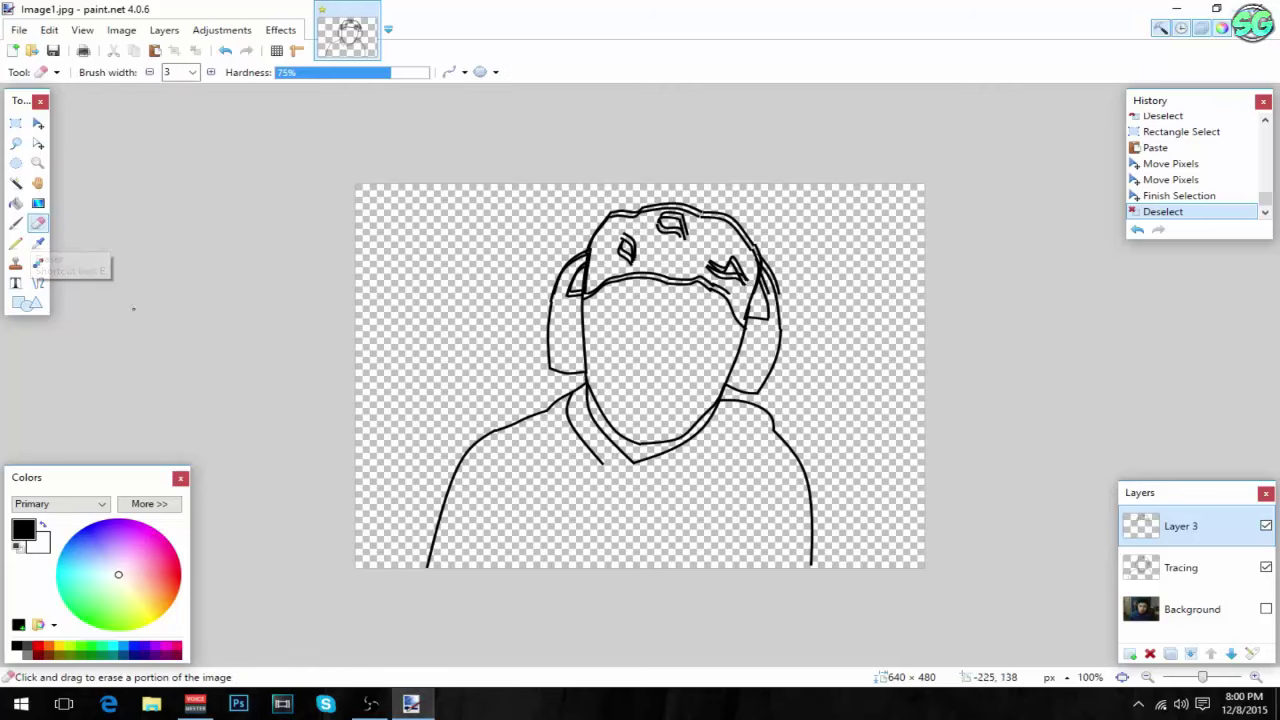
{"action": "left_click", "coordinate": [455, 187]}
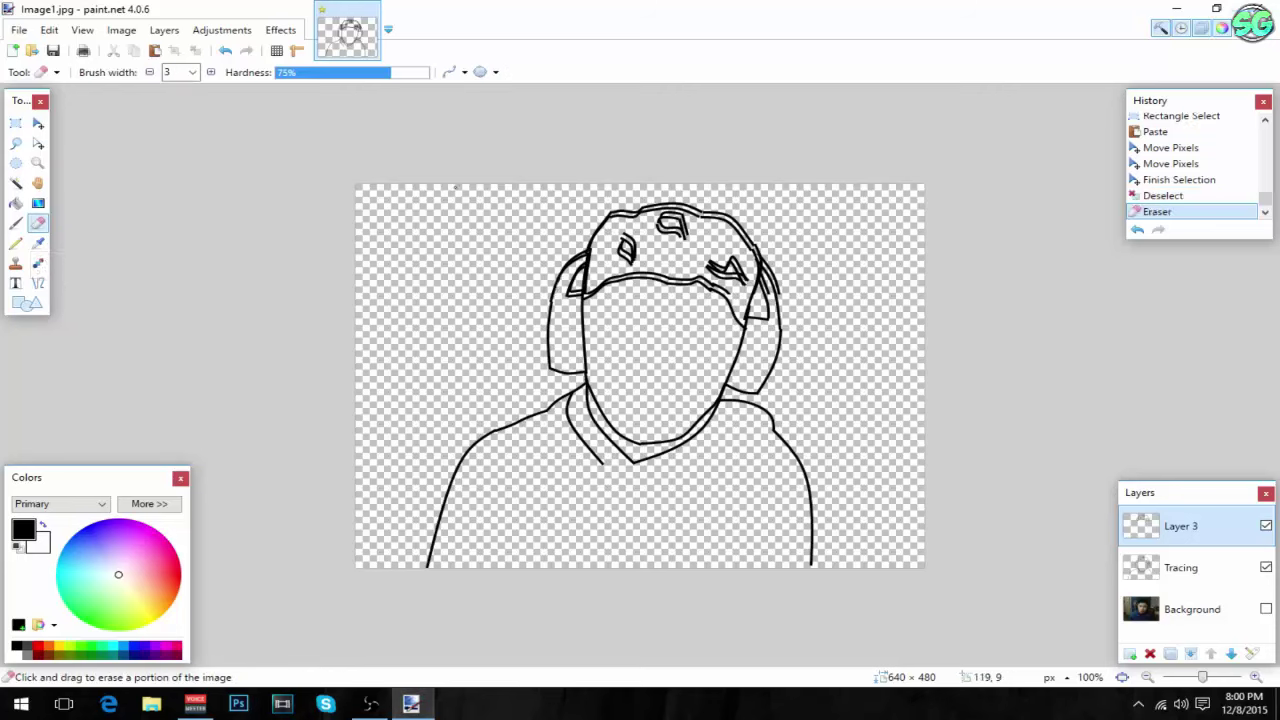
{"action": "left_click", "coordinate": [192, 72]}
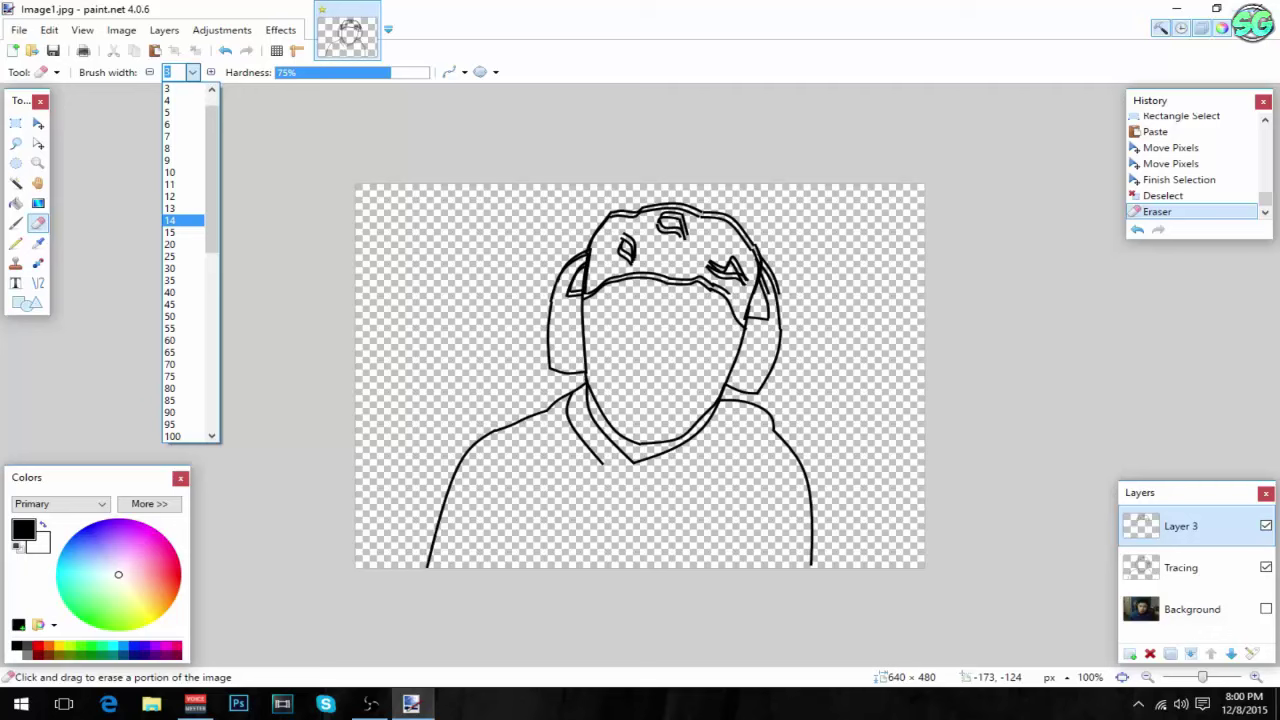
{"action": "left_click", "coordinate": [183, 244]}
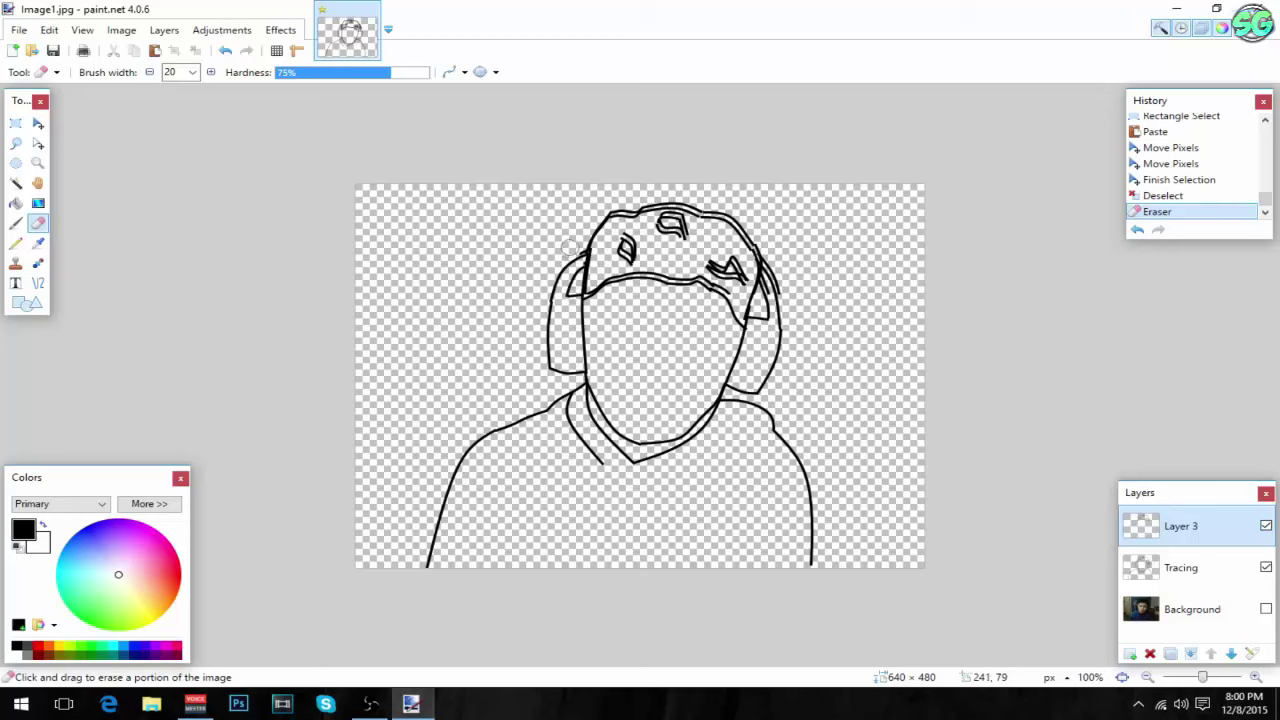
{"action": "mouse_move", "coordinate": [577, 247]}
{"action": "left_mouse_down"}
{"action": "mouse_move", "coordinate": [634, 276]}
{"action": "mouse_move", "coordinate": [692, 274]}
{"action": "mouse_move", "coordinate": [731, 302]}
{"action": "left_mouse_up"}
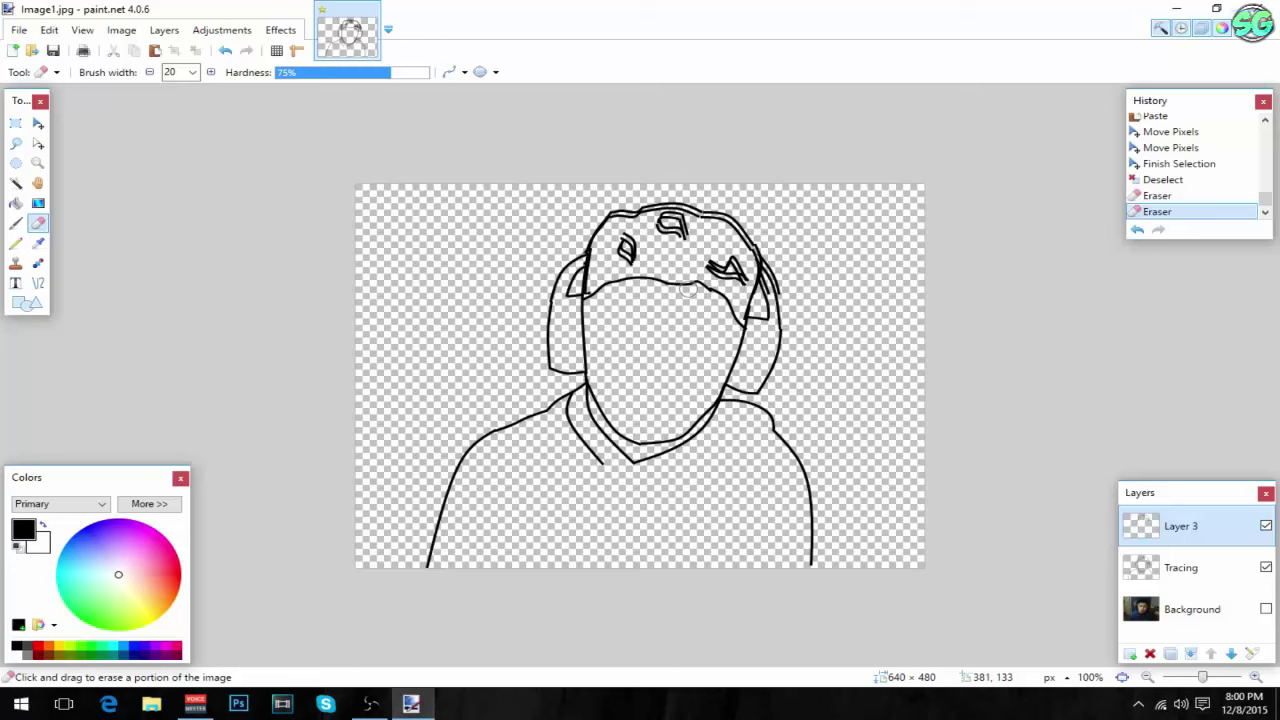
{"action": "left_click_drag", "start_coordinate": [589, 295], "coordinate": [612, 315]}
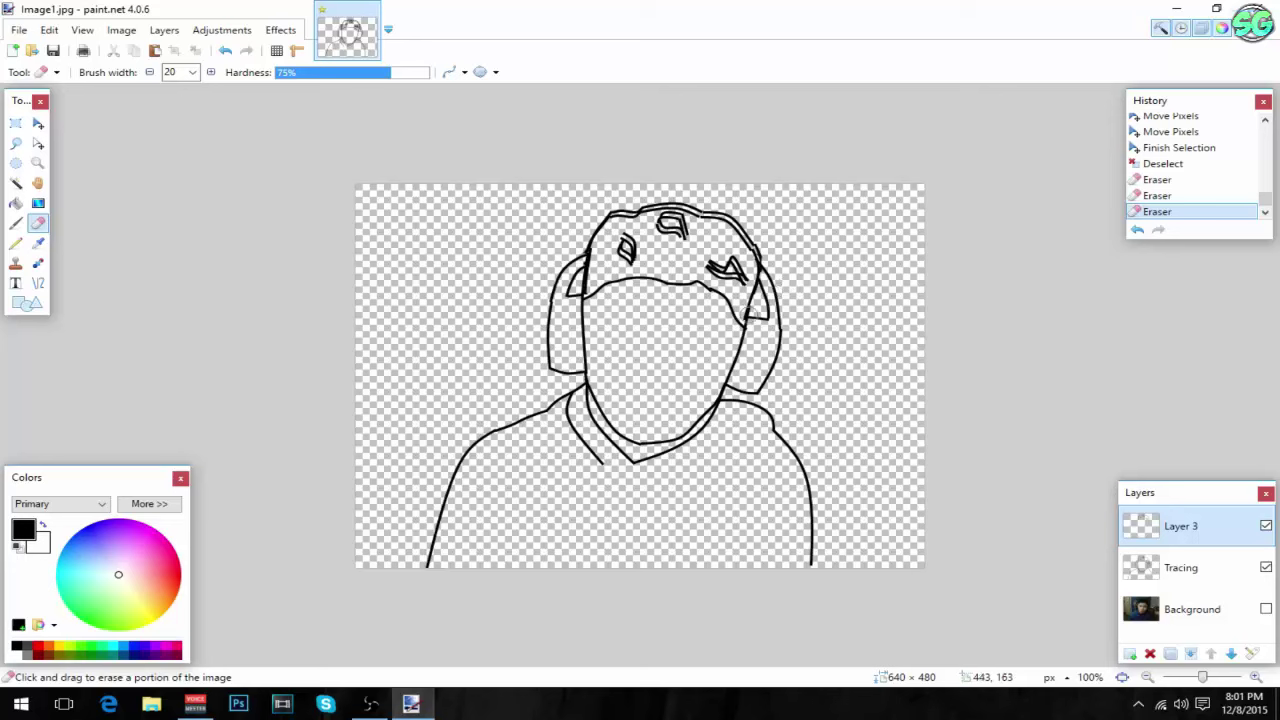
{"action": "left_click", "coordinate": [565, 335]}
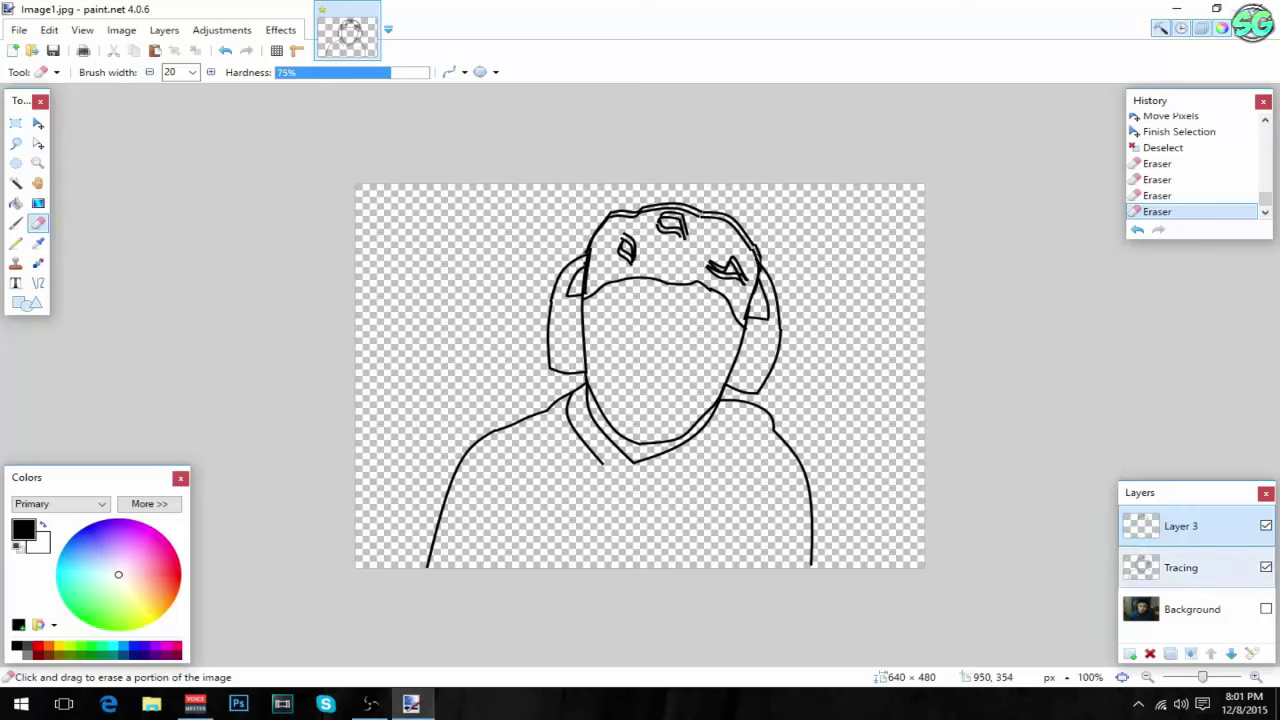
- Fill the face on the Tracing layer with pale yellow FFFF9F using the Paint Bucket
{"action": "left_click", "coordinate": [1192, 568]}
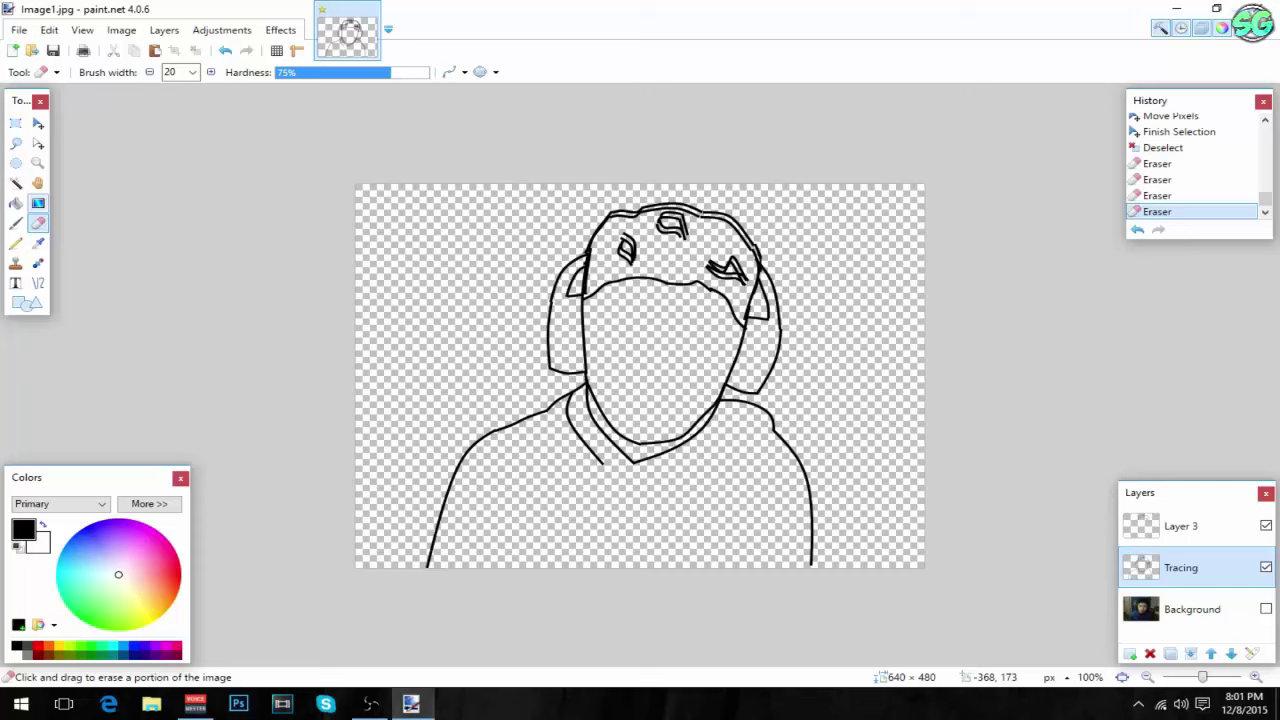
{"action": "left_click", "coordinate": [16, 204]}
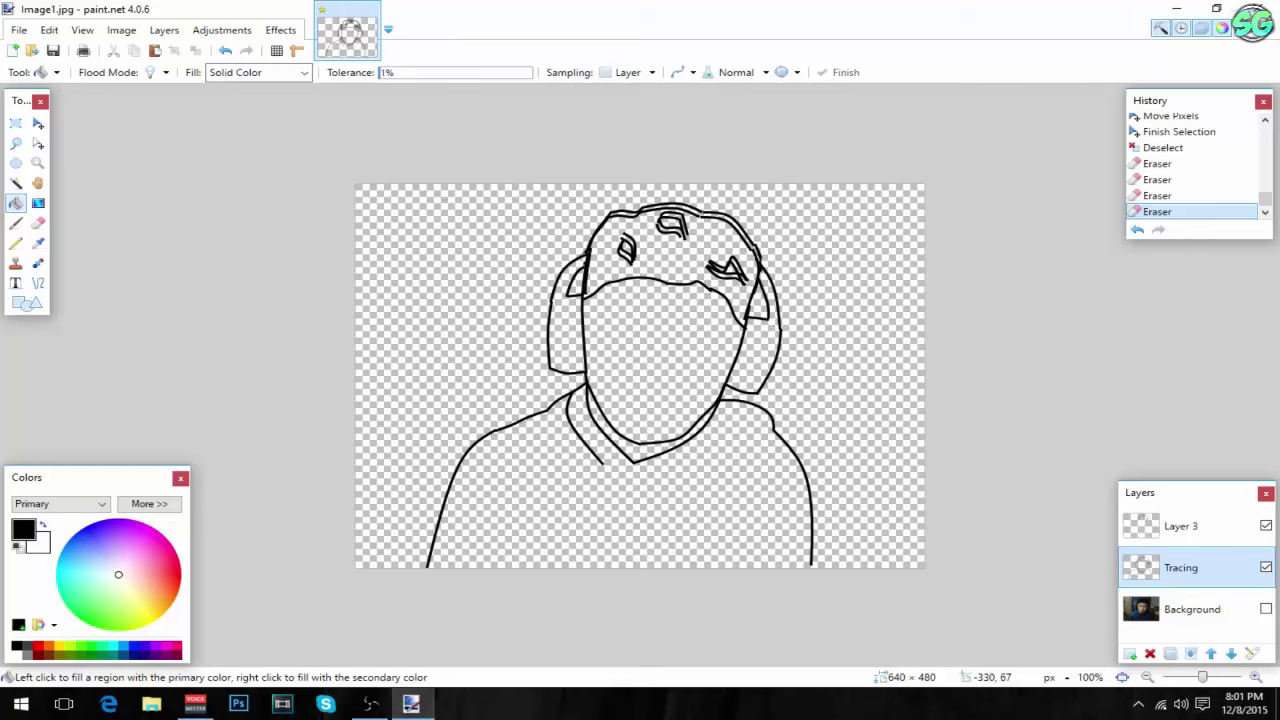
{"action": "left_click", "coordinate": [149, 503]}
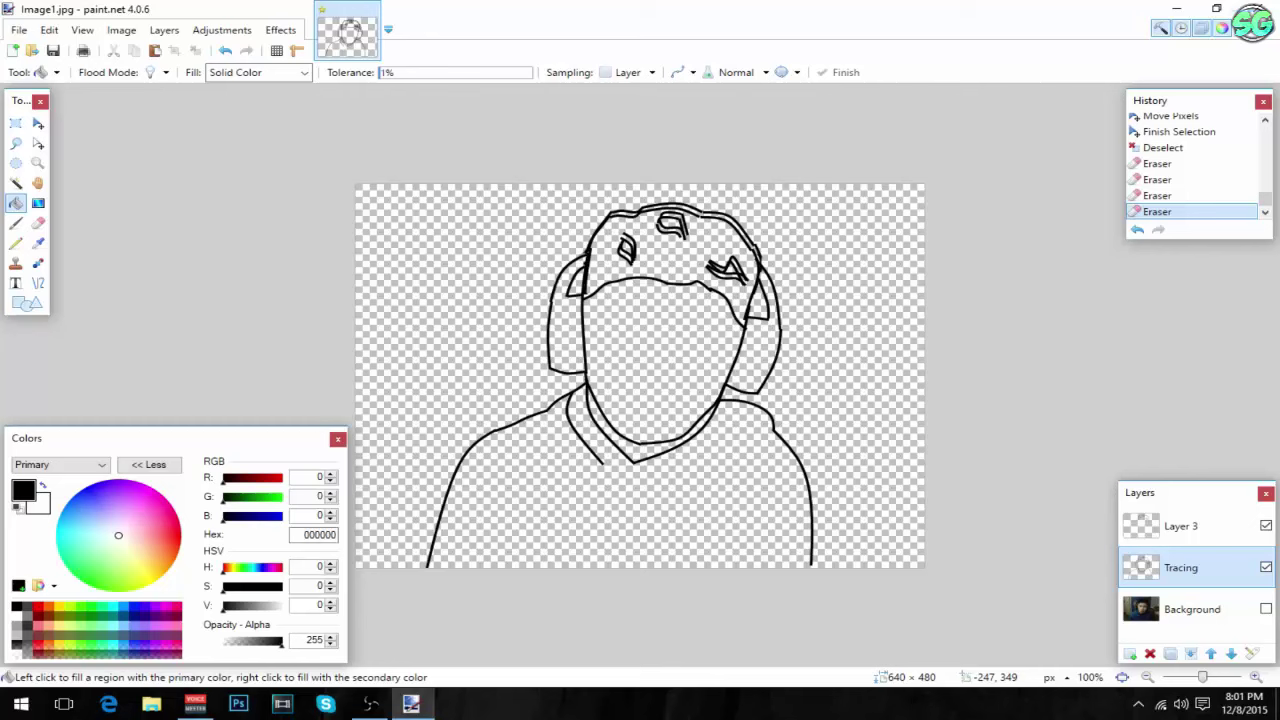
{"action": "left_click", "coordinate": [17, 617]}
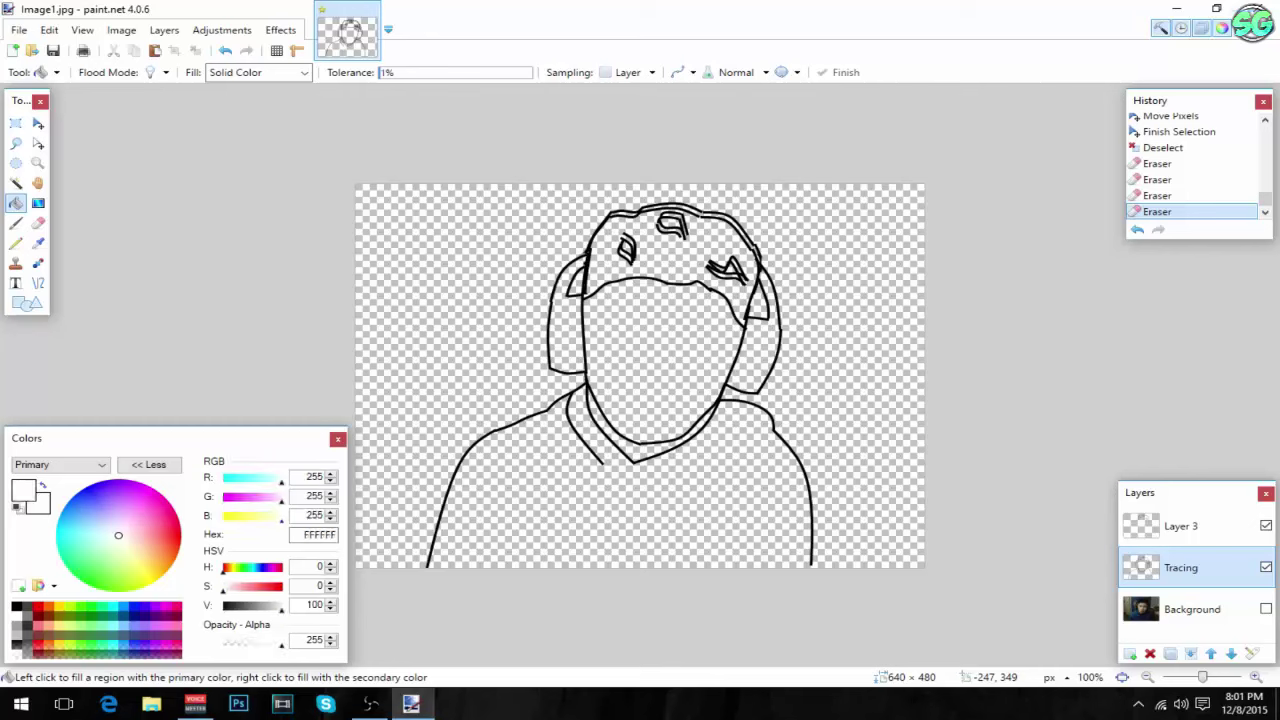
{"action": "left_click_drag", "start_coordinate": [120, 538], "coordinate": [134, 559]}
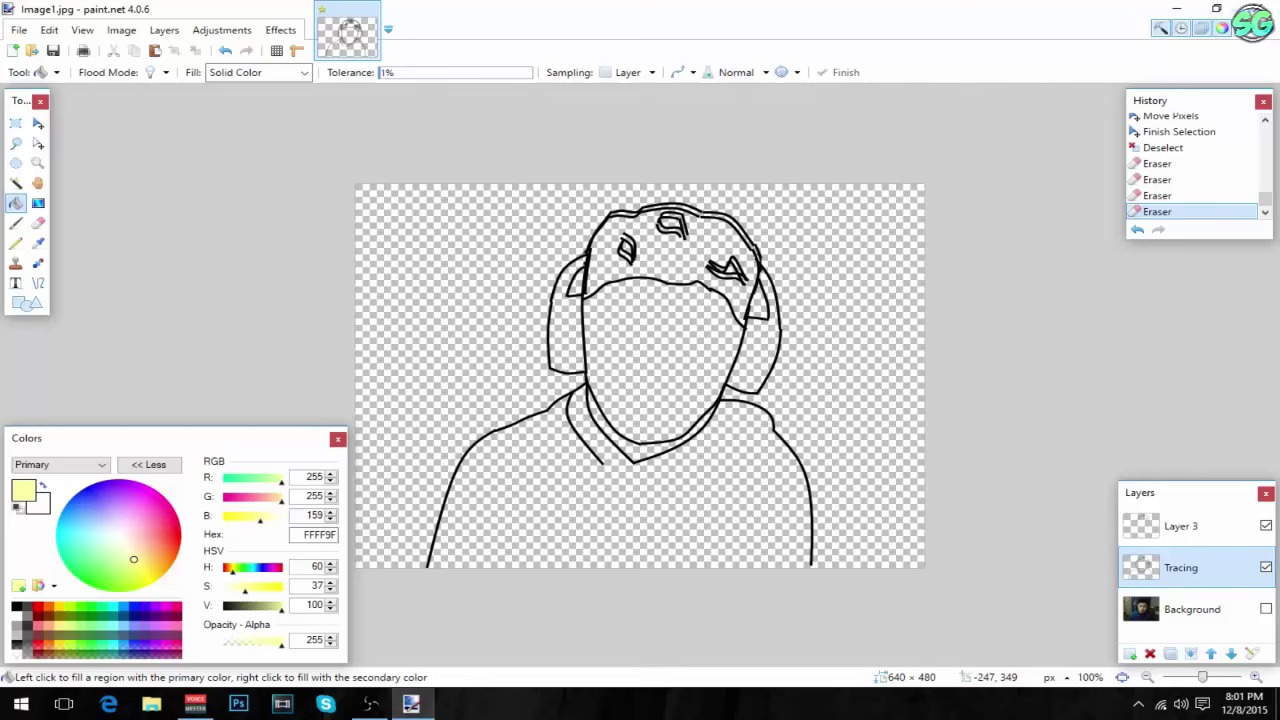
{"action": "left_click", "coordinate": [148, 464]}
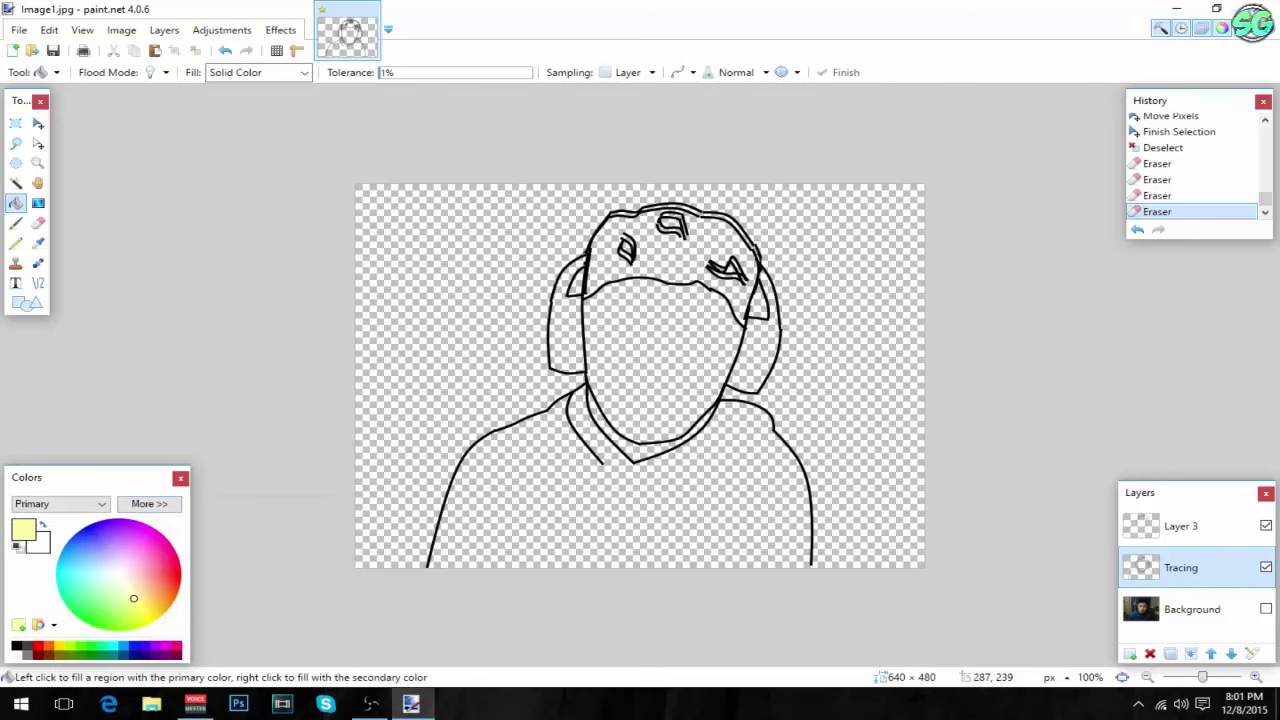
{"action": "left_click", "coordinate": [634, 389]}
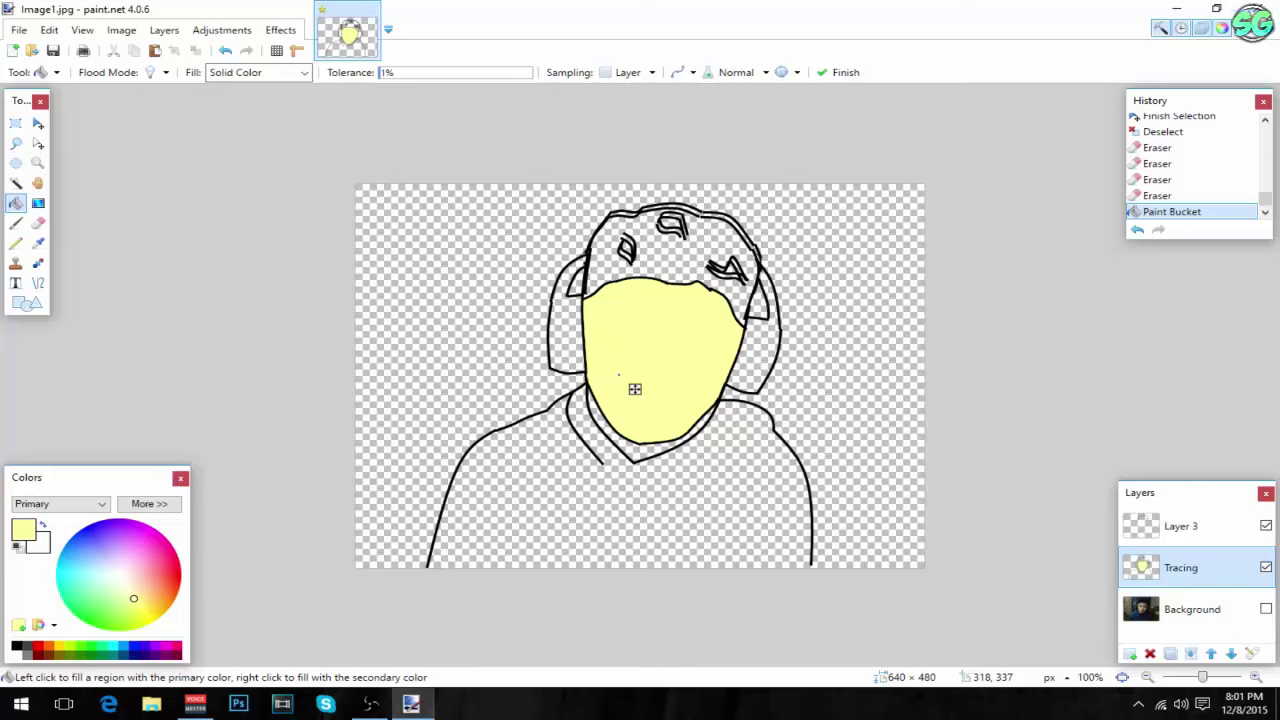
- Fill the neck area below the chin on the Tracing layer with pale yellow FFFF9F
{"action": "left_click", "coordinate": [643, 450]}
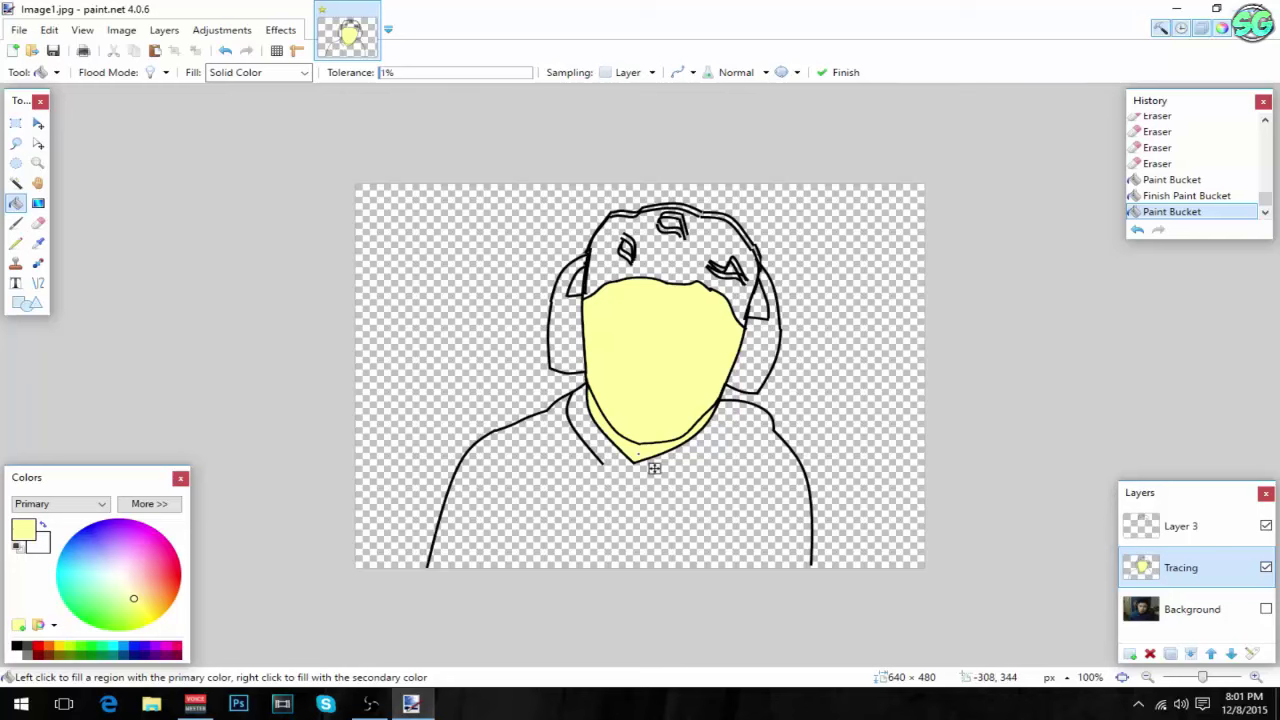
{"action": "left_click", "coordinate": [149, 503]}
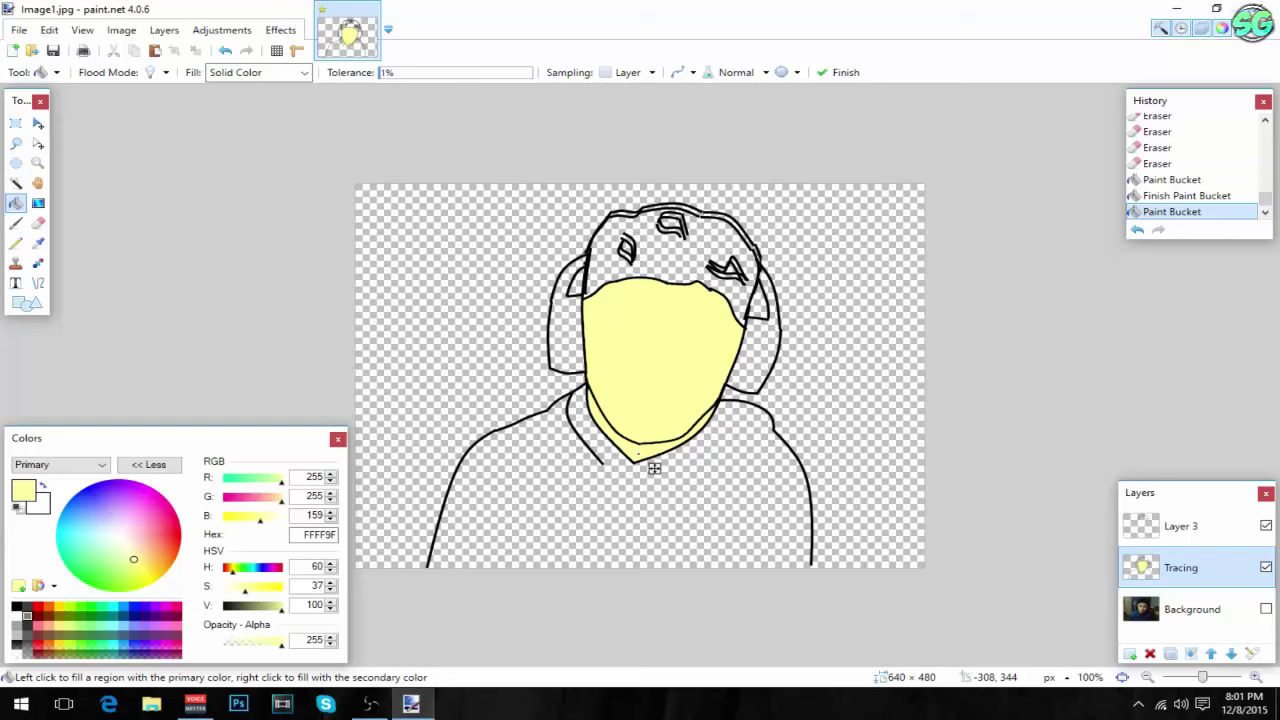
{"action": "left_click", "coordinate": [28, 616]}
{"action": "left_click_drag", "start_coordinate": [252, 608], "coordinate": [249, 608]}
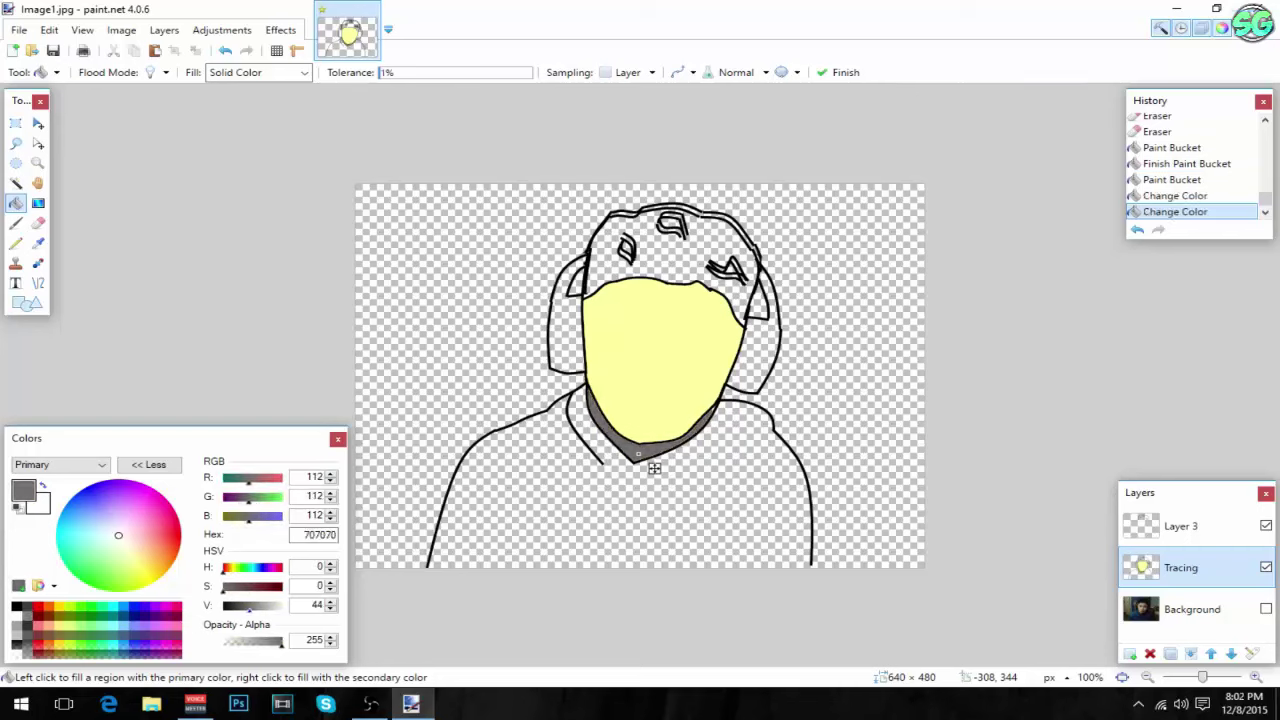
{"action": "key", "text": "ctrl+z"}
{"action": "key", "text": "ctrl+z"}
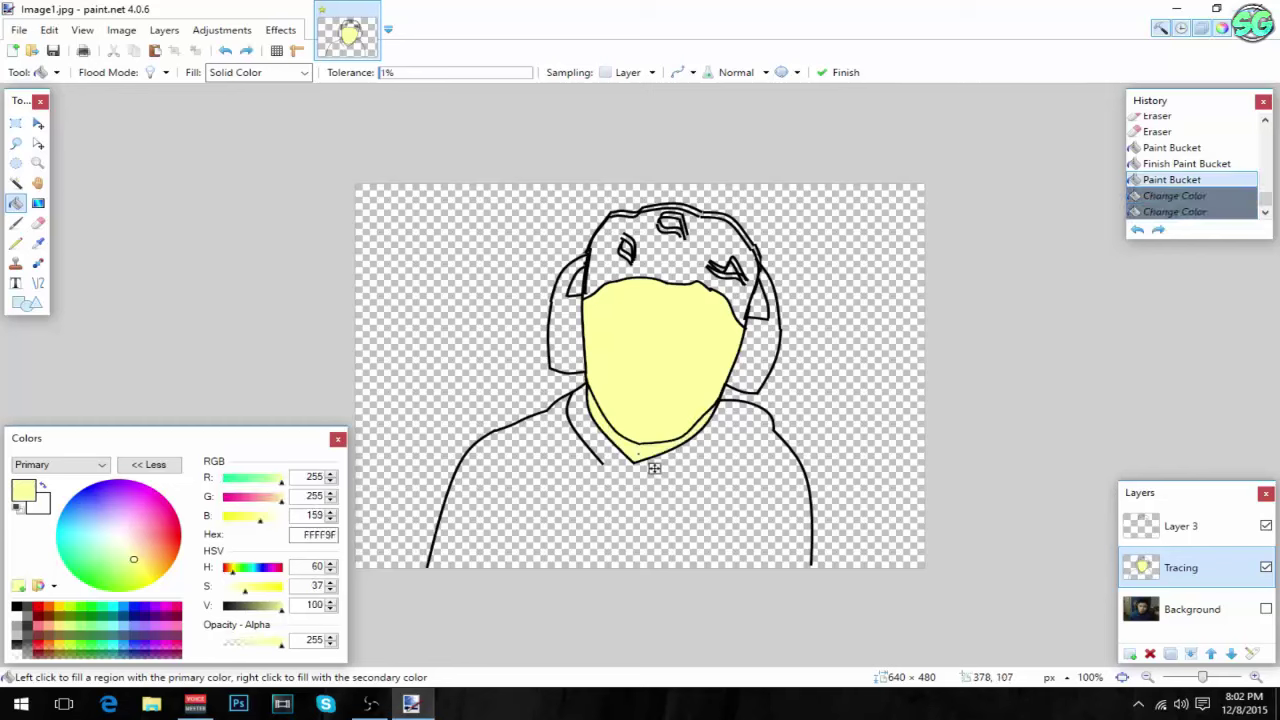
- Fill the main hair area on the Tracing layer with the Paint Bucket and darken the fill to gray 282828
{"action": "left_click", "coordinate": [703, 270]}
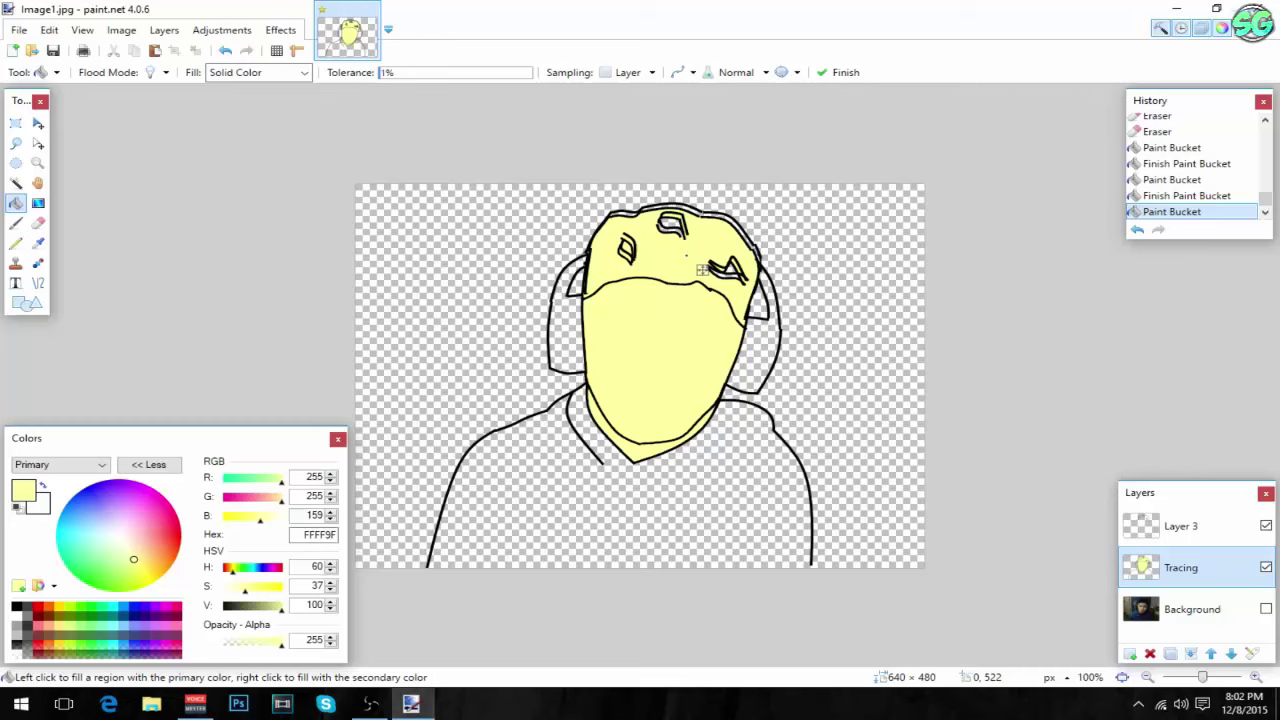
{"action": "left_click", "coordinate": [28, 616]}
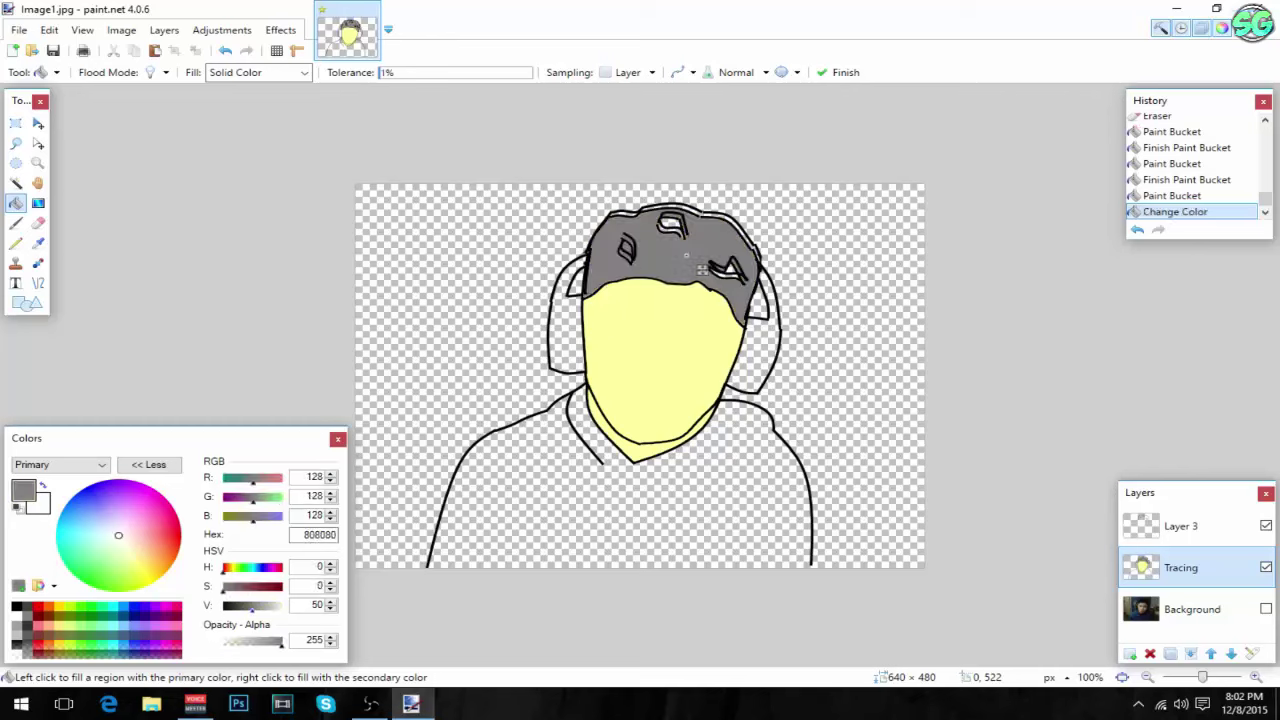
{"action": "left_click_drag", "start_coordinate": [252, 608], "coordinate": [234, 608]}
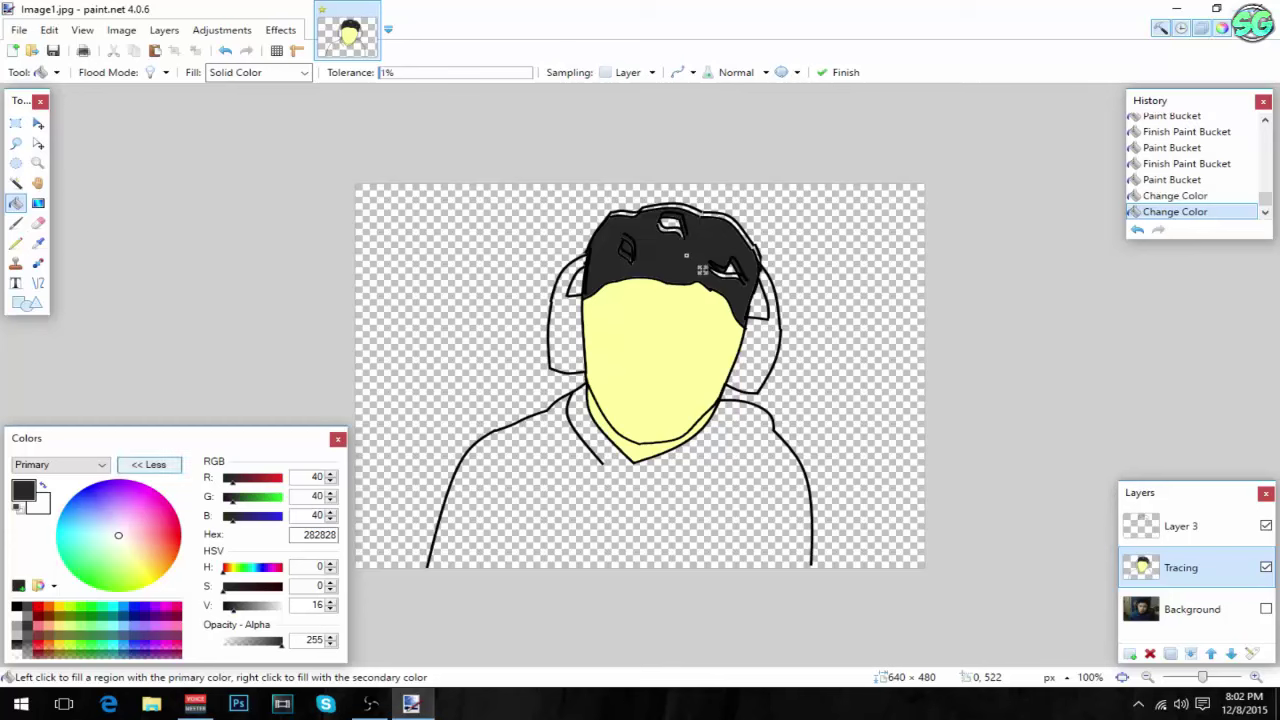
{"action": "left_click", "coordinate": [148, 464]}
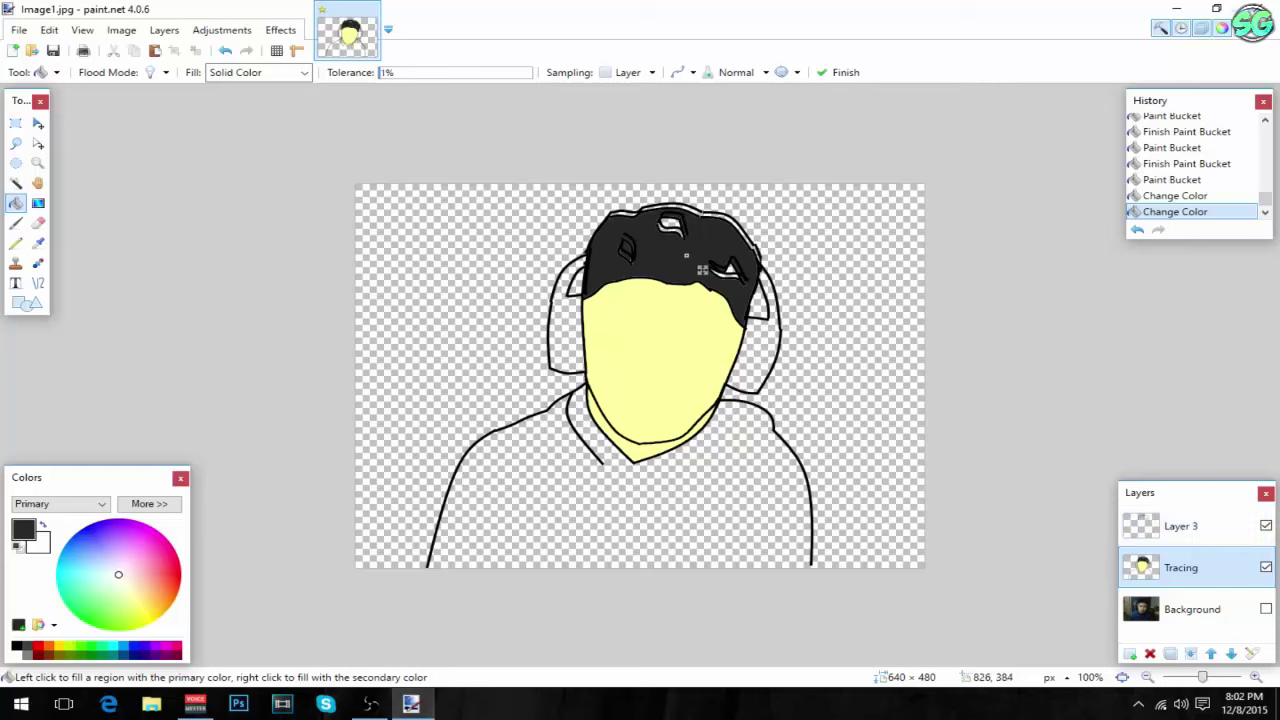
- Fill the hair shape on Layer 3 with dark gray 282828 using the Paint Bucket
{"action": "left_click", "coordinate": [1180, 526]}
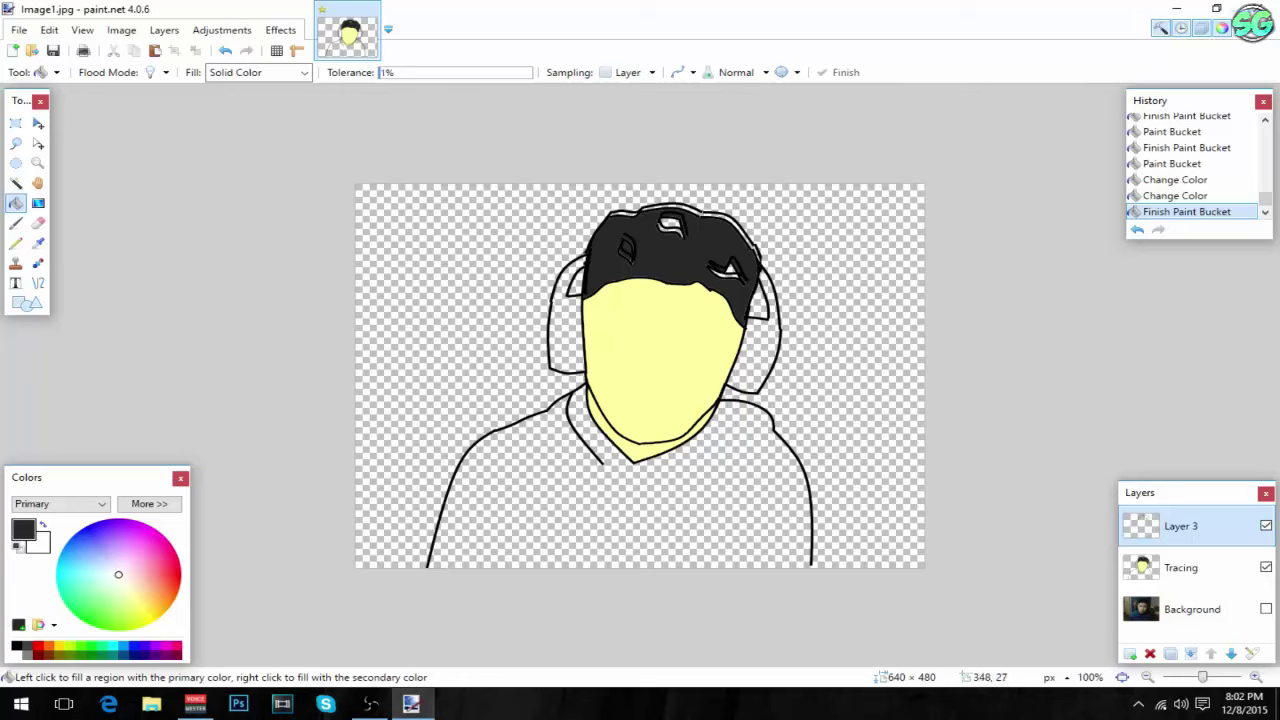
{"action": "left_click", "coordinate": [670, 222]}
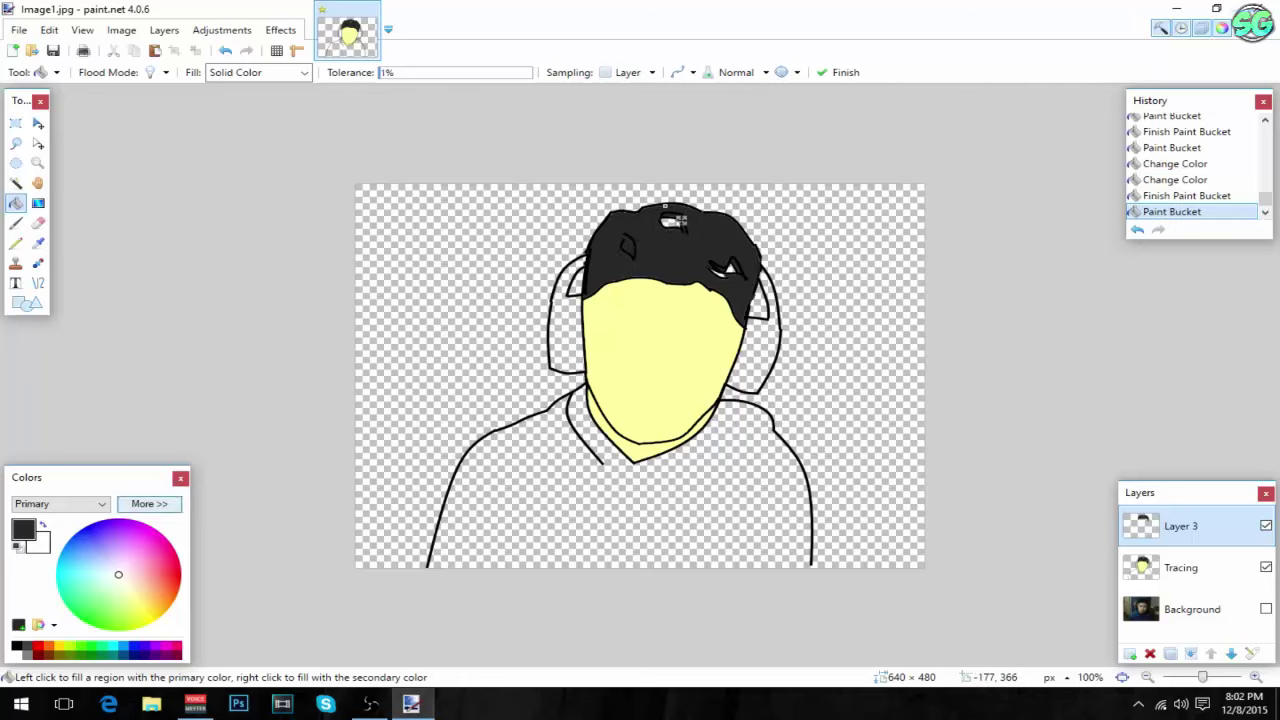
{"action": "left_click", "coordinate": [149, 504]}
{"action": "left_click_drag", "start_coordinate": [233, 607], "coordinate": [252, 607]}
{"action": "left_click_drag", "start_coordinate": [1181, 530], "coordinate": [1181, 589]}
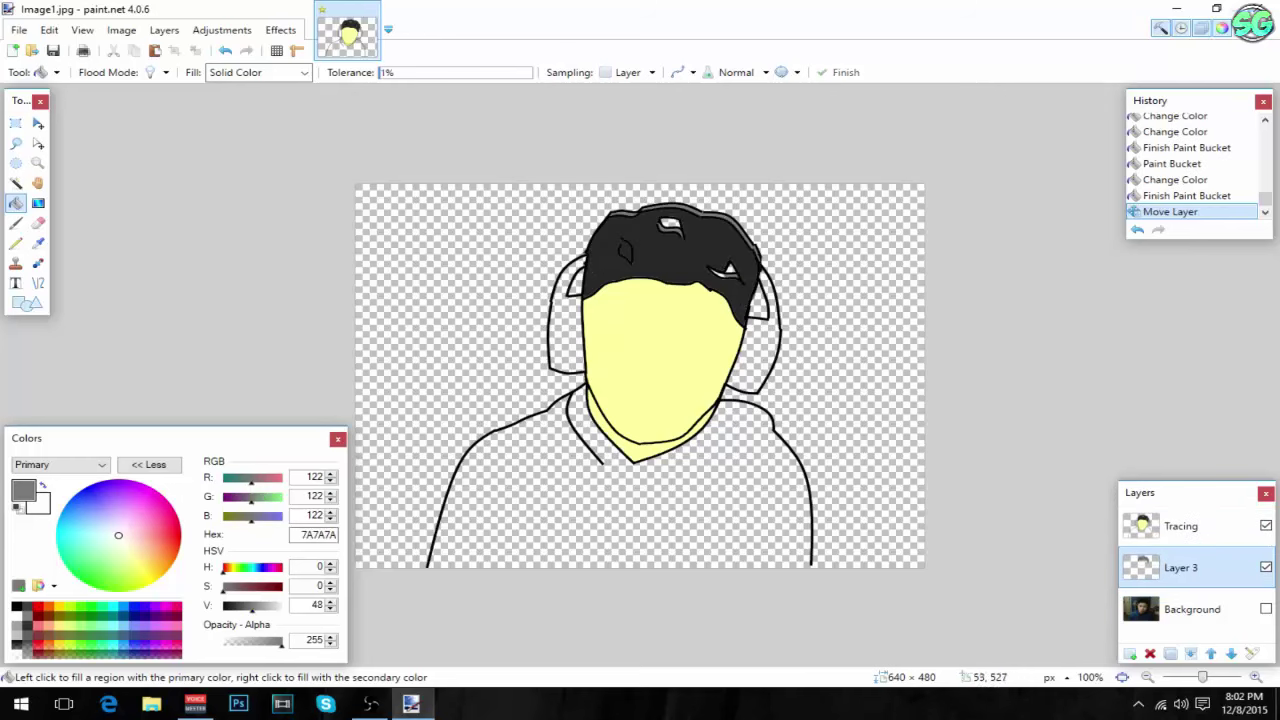
{"action": "mouse_move", "coordinate": [252, 607]}
{"action": "left_mouse_down"}
{"action": "mouse_move", "coordinate": [234, 607]}
{"action": "mouse_move", "coordinate": [257, 605]}
{"action": "left_mouse_up"}
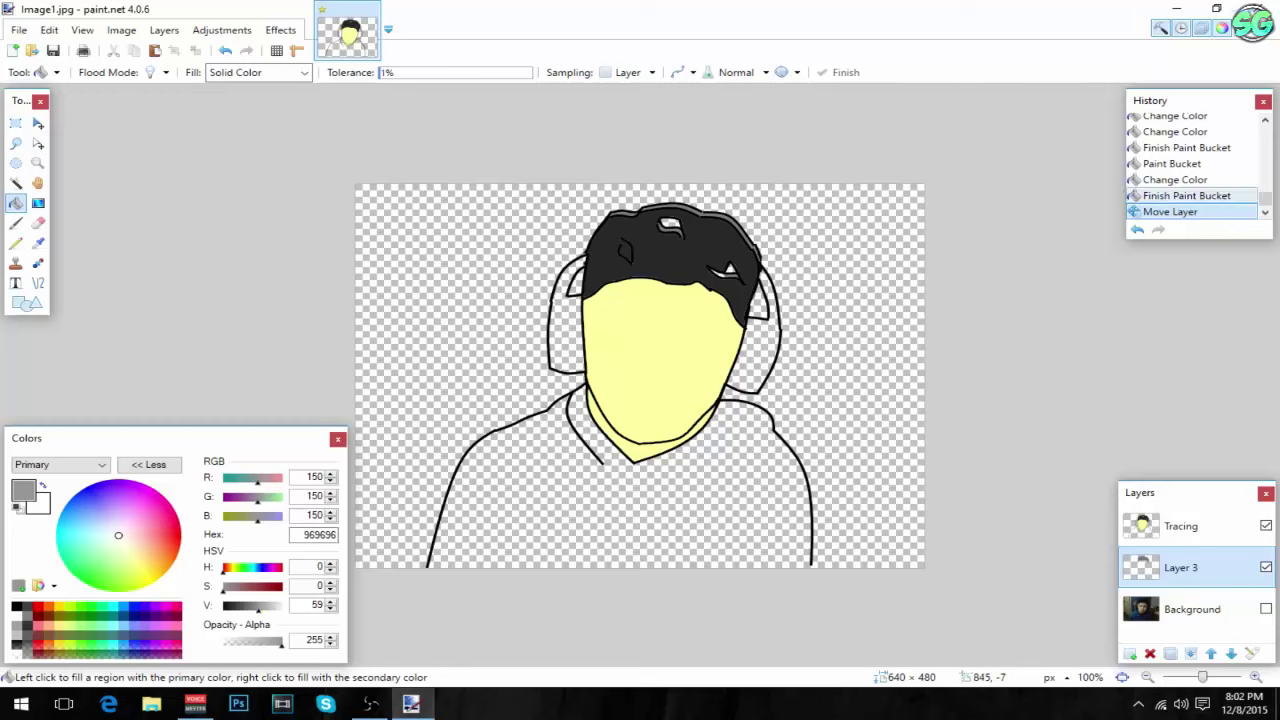
{"action": "left_click", "coordinate": [1187, 195]}
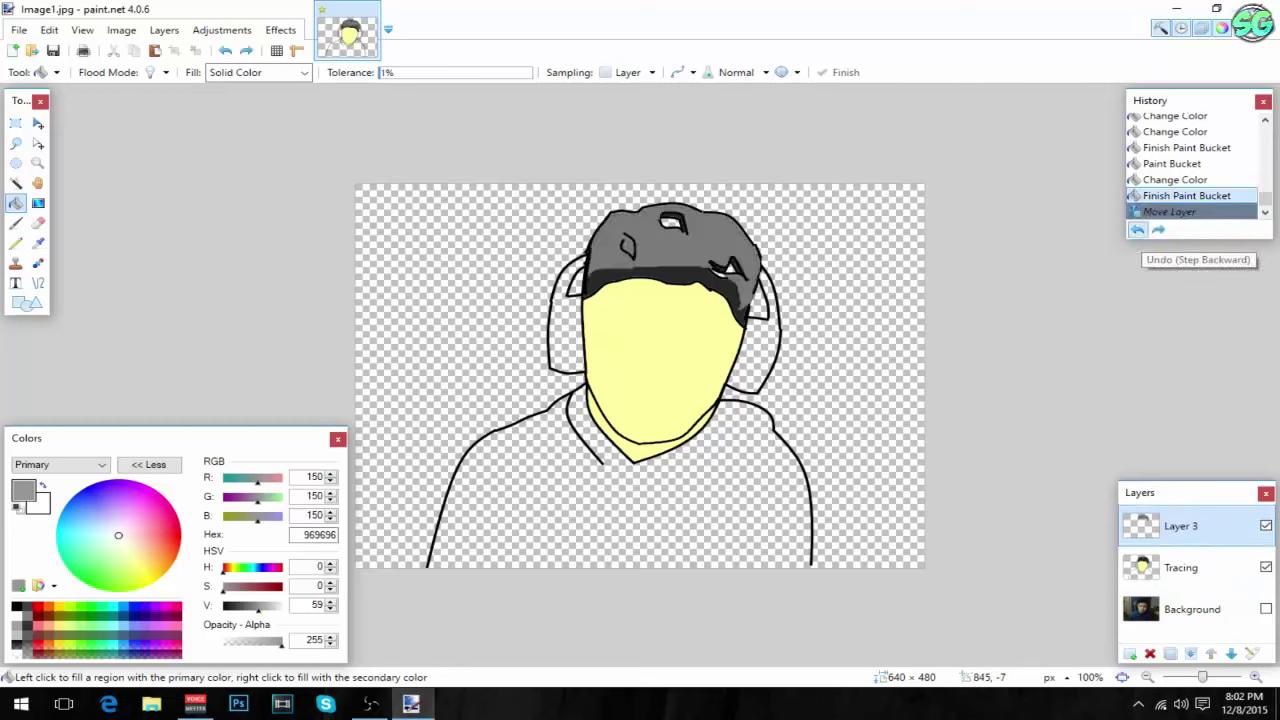
{"action": "left_click", "coordinate": [1137, 229]}
- Recolor the hair fill on Layer 3 to gray 383838 and move Layer 3 below the Tracing layer
{"action": "left_click_drag", "start_coordinate": [250, 608], "coordinate": [237, 608]}
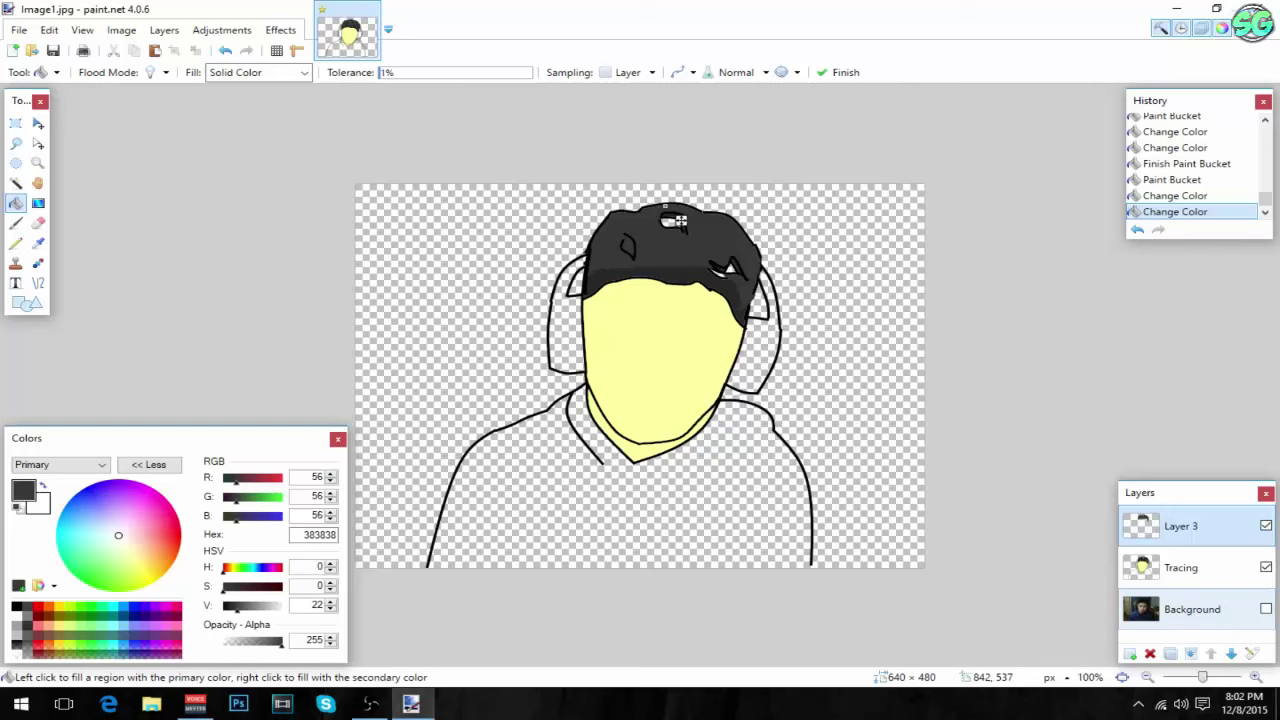
{"action": "left_click_drag", "start_coordinate": [1180, 526], "coordinate": [1180, 567]}
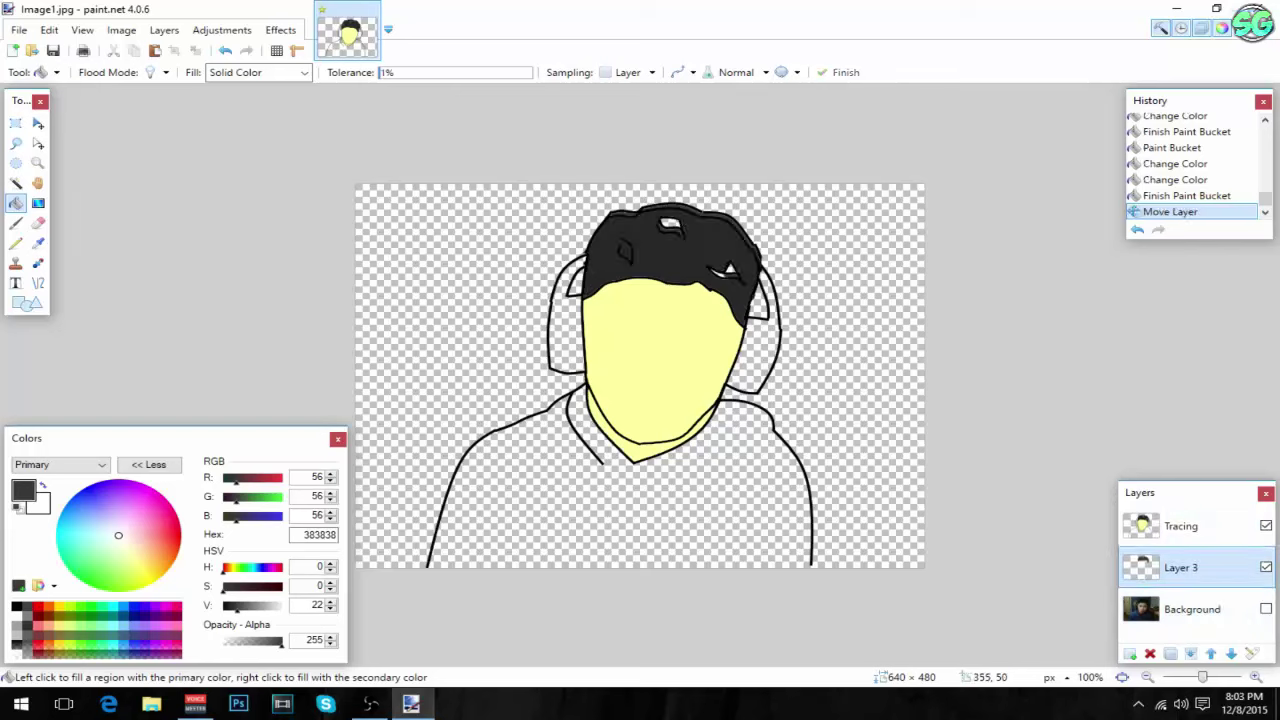
- Fill the upper and right-hand highlight openings in the hair on Layer 3 with lighter gray 828282
{"action": "left_click", "coordinate": [668, 224]}
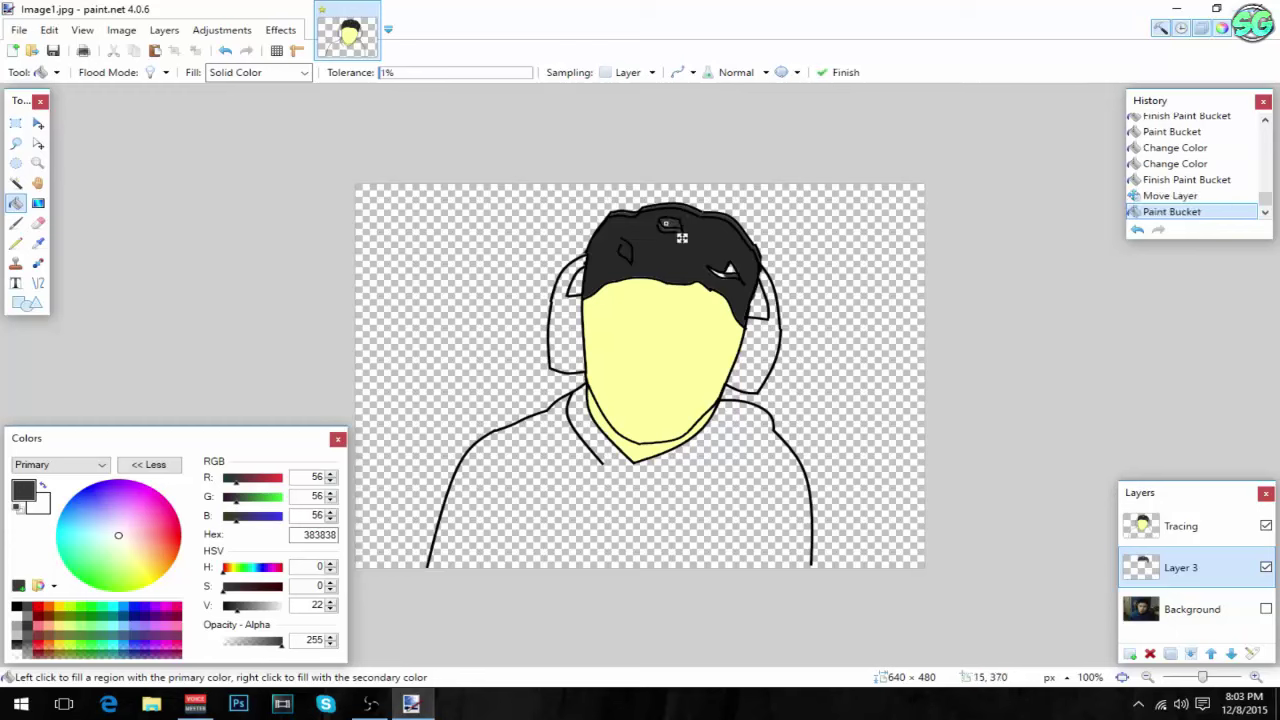
{"action": "left_click_drag", "start_coordinate": [237, 608], "coordinate": [254, 608]}
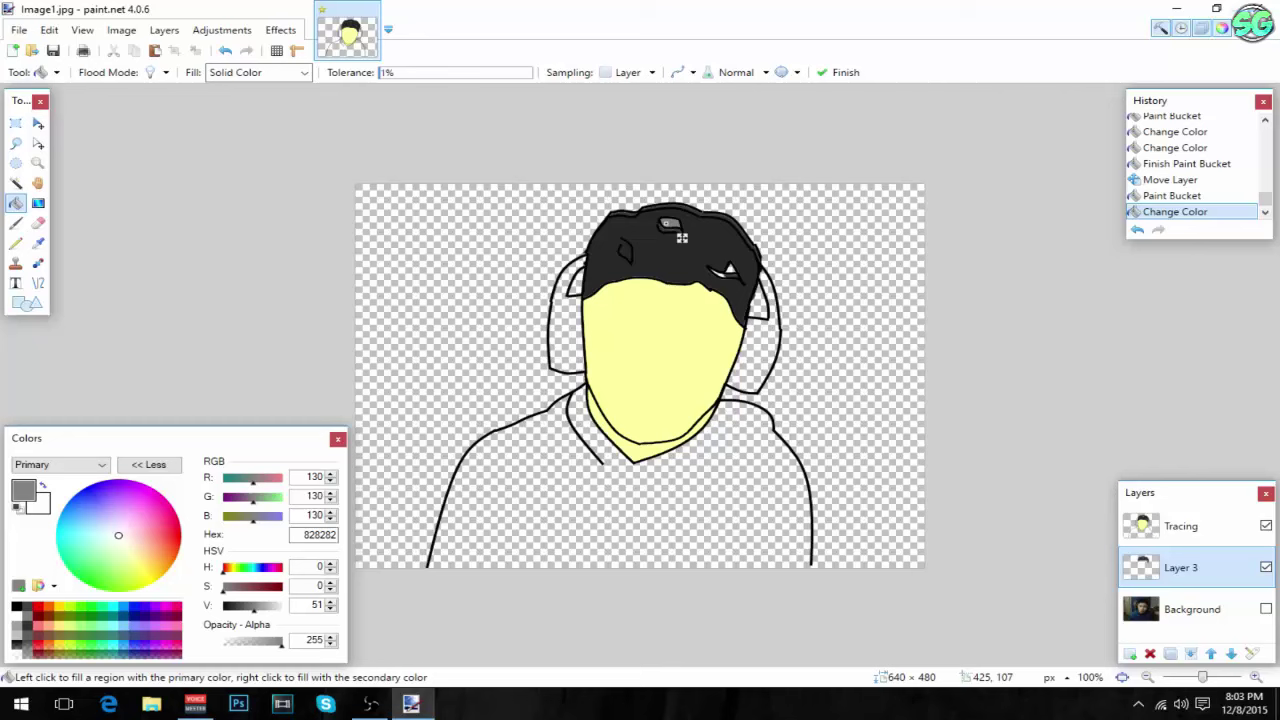
{"action": "left_click", "coordinate": [740, 275]}
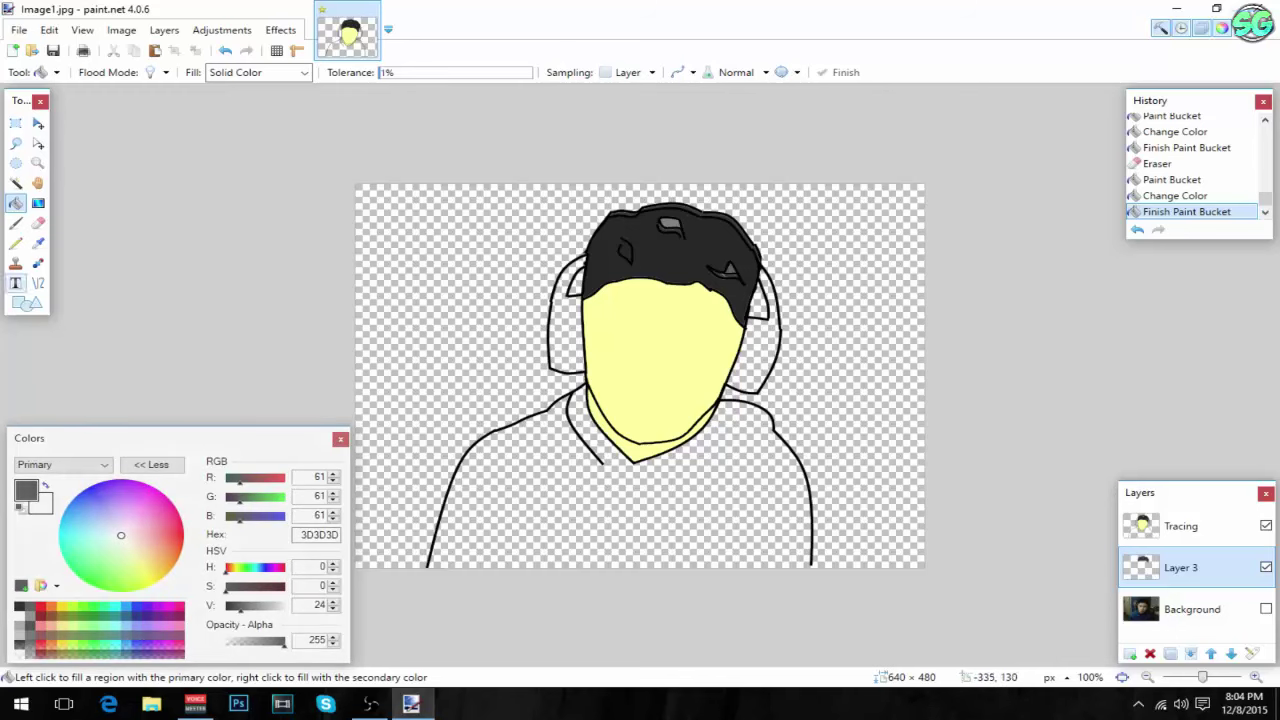
- Draw a black curve about 102 px long, brush width 3, down the left ear cup on the Tracing layer
{"action": "left_click", "coordinate": [15, 283]}
{"action": "left_click", "coordinate": [38, 283]}
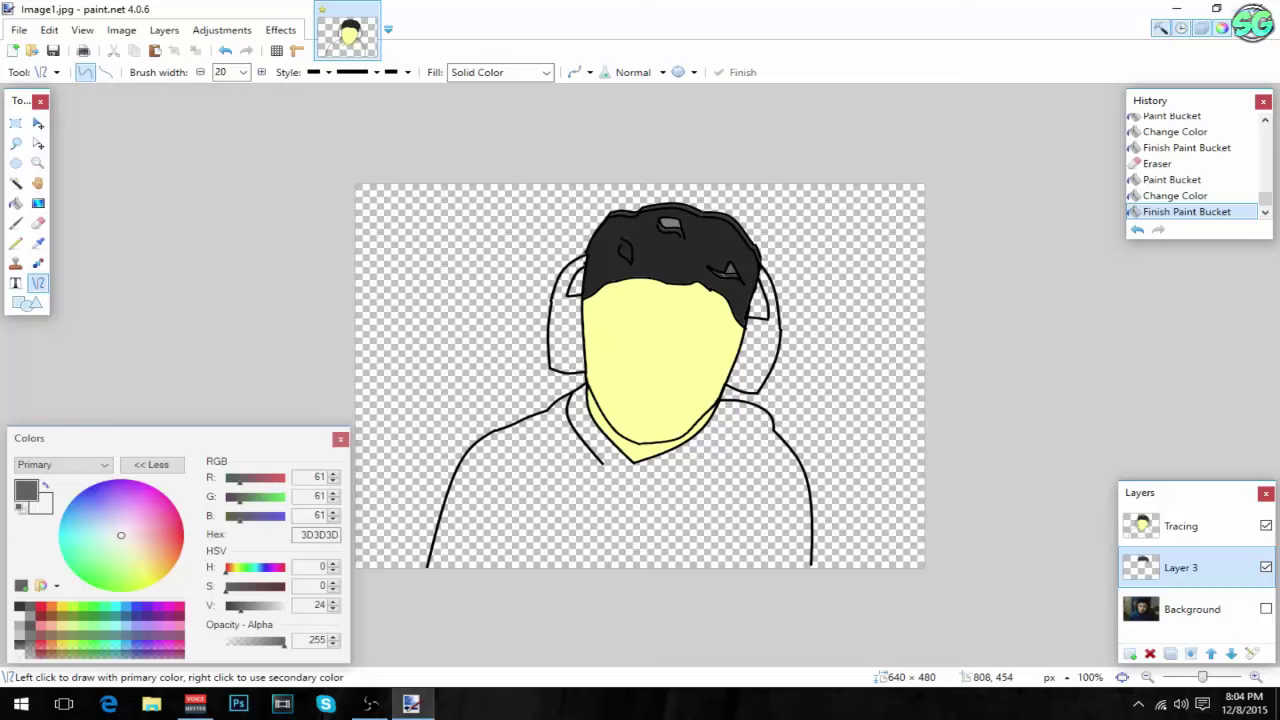
{"action": "left_click", "coordinate": [1181, 526]}
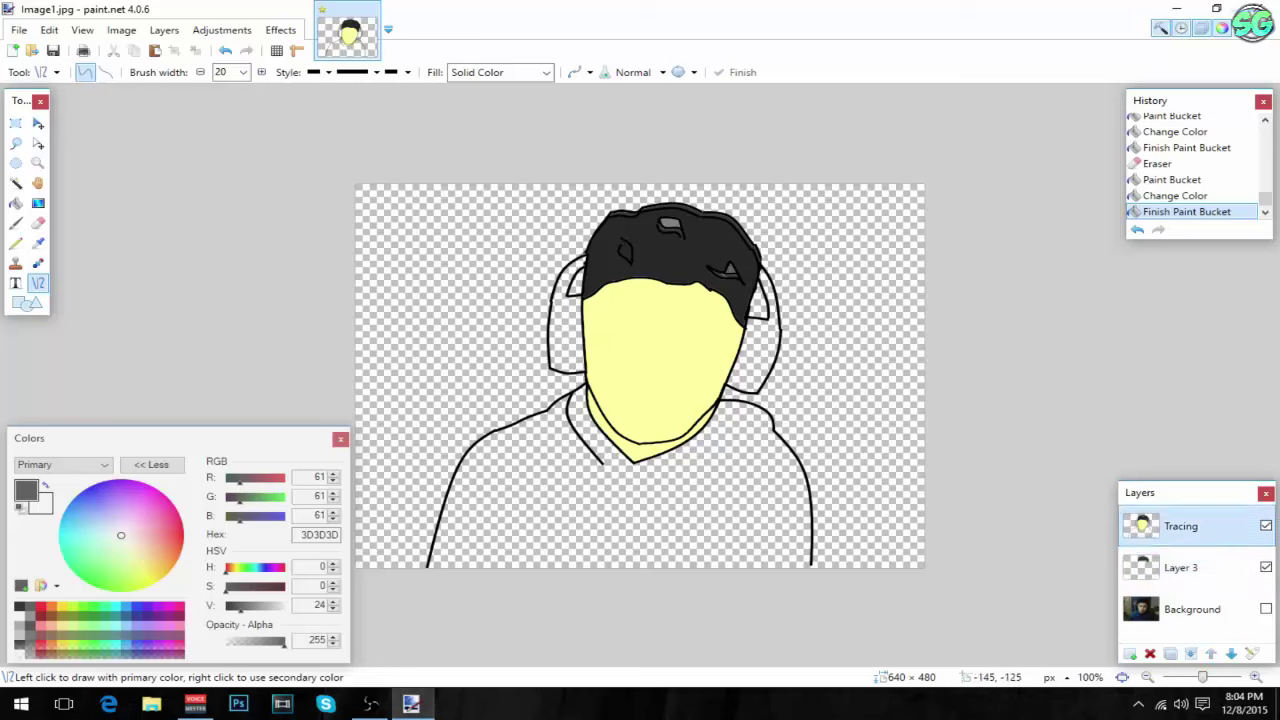
{"action": "left_click", "coordinate": [243, 72]}
{"action": "scroll", "coordinate": [234, 165], "scroll_direction": "up", "scroll_amount": 3}
{"action": "left_click", "coordinate": [230, 112]}
{"action": "left_click", "coordinate": [20, 606]}
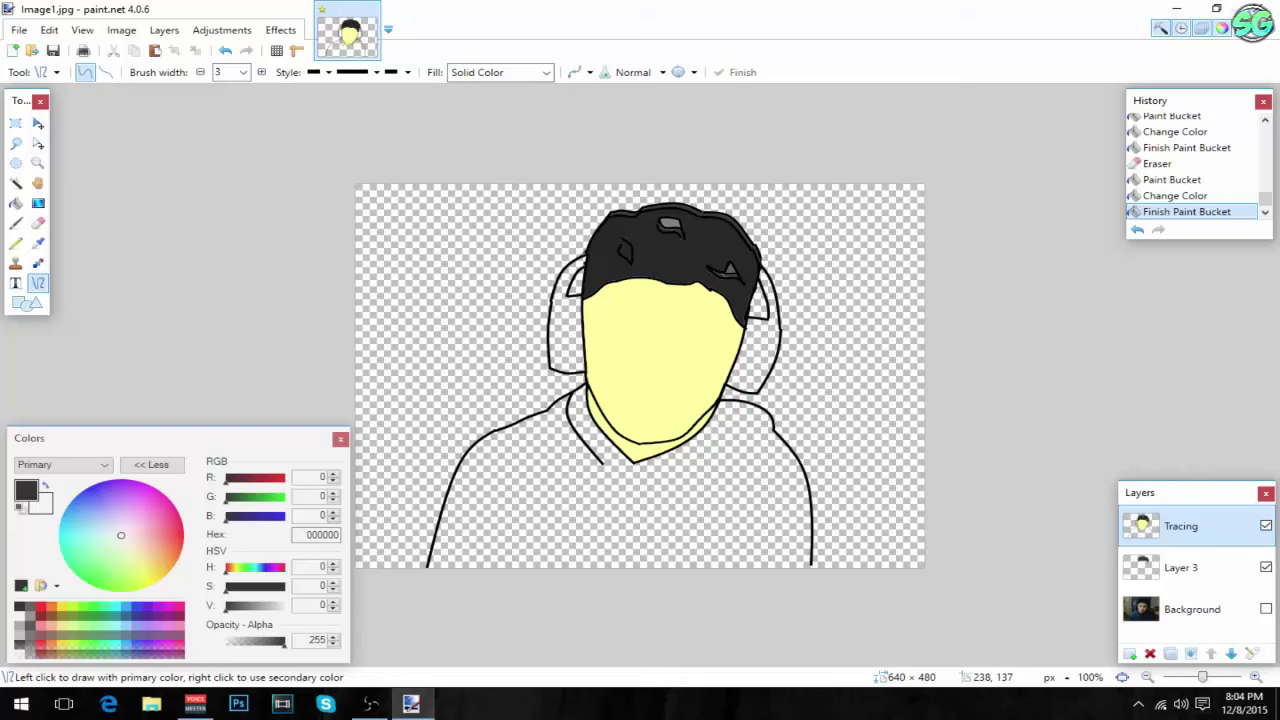
{"action": "mouse_move", "coordinate": [569, 298]}
{"action": "left_mouse_down"}
{"action": "mouse_move", "coordinate": [566, 378]}
{"action": "mouse_move", "coordinate": [562, 321]}
{"action": "left_mouse_up"}
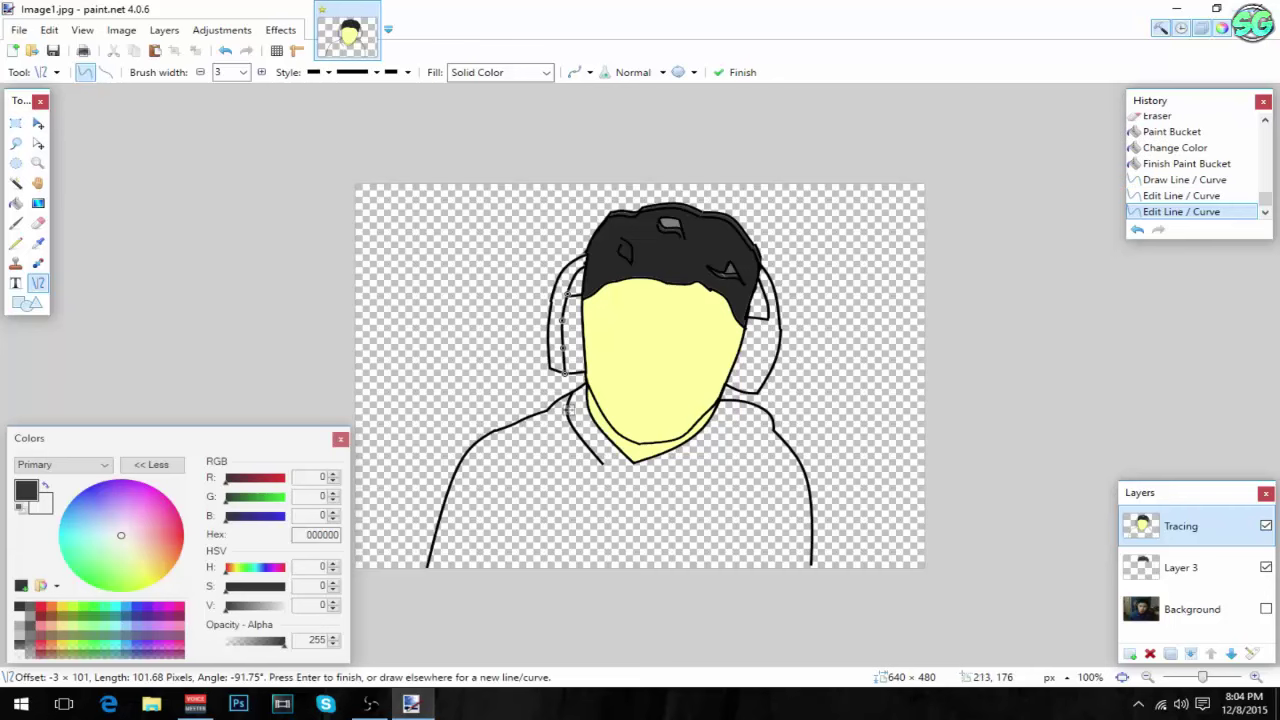
{"action": "key", "text": "Return"}
- Draw a second black curve about 97 px long beside the first one, closer to the face, on the left ear cup
{"action": "key", "text": "z"}
{"action": "left_click", "coordinate": [576, 363]}
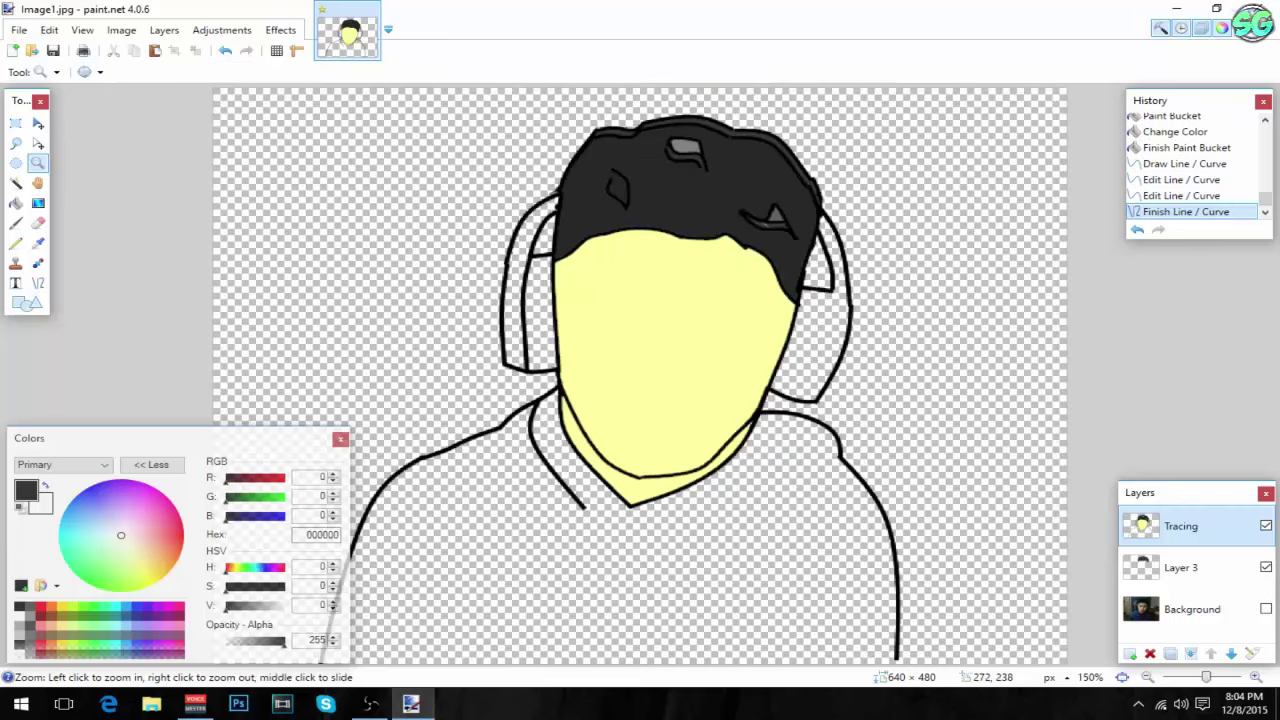
{"action": "left_click", "coordinate": [577, 356]}
{"action": "left_click", "coordinate": [38, 282]}
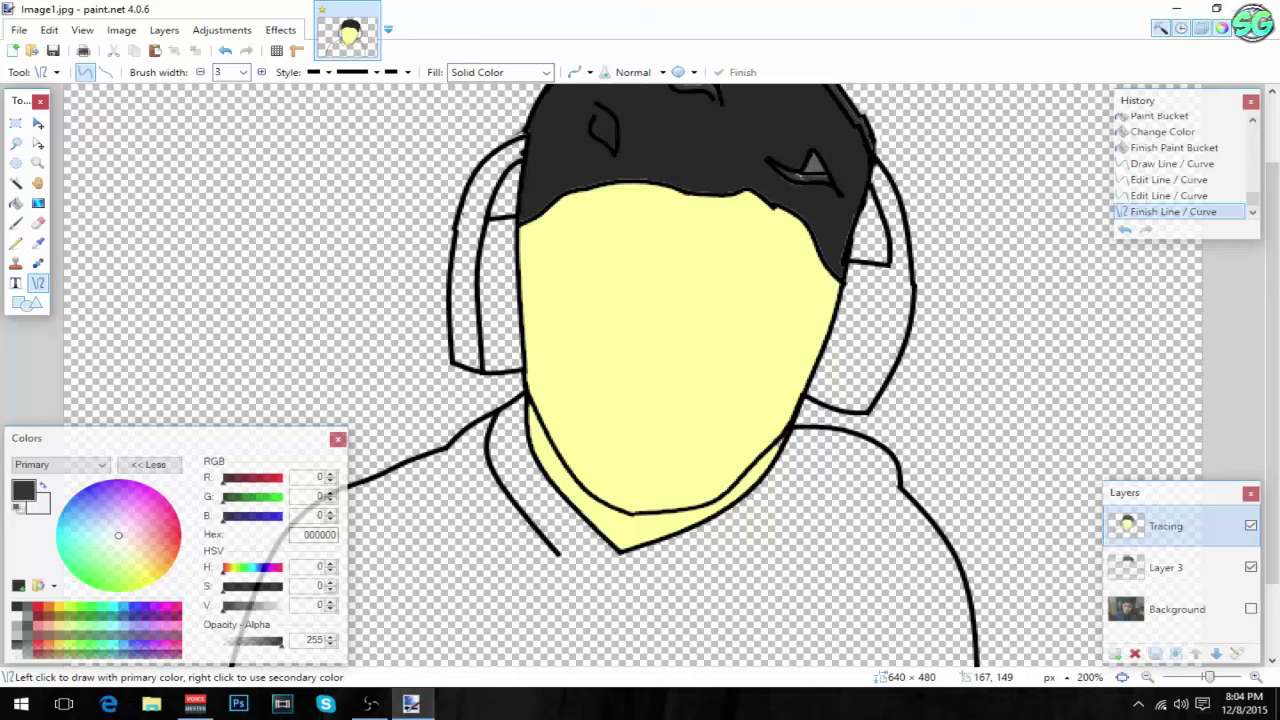
{"action": "left_click_drag", "start_coordinate": [499, 219], "coordinate": [496, 372]}
{"action": "left_click_drag", "start_coordinate": [497, 320], "coordinate": [492, 321]}
{"action": "left_click_drag", "start_coordinate": [500, 408], "coordinate": [500, 408]}
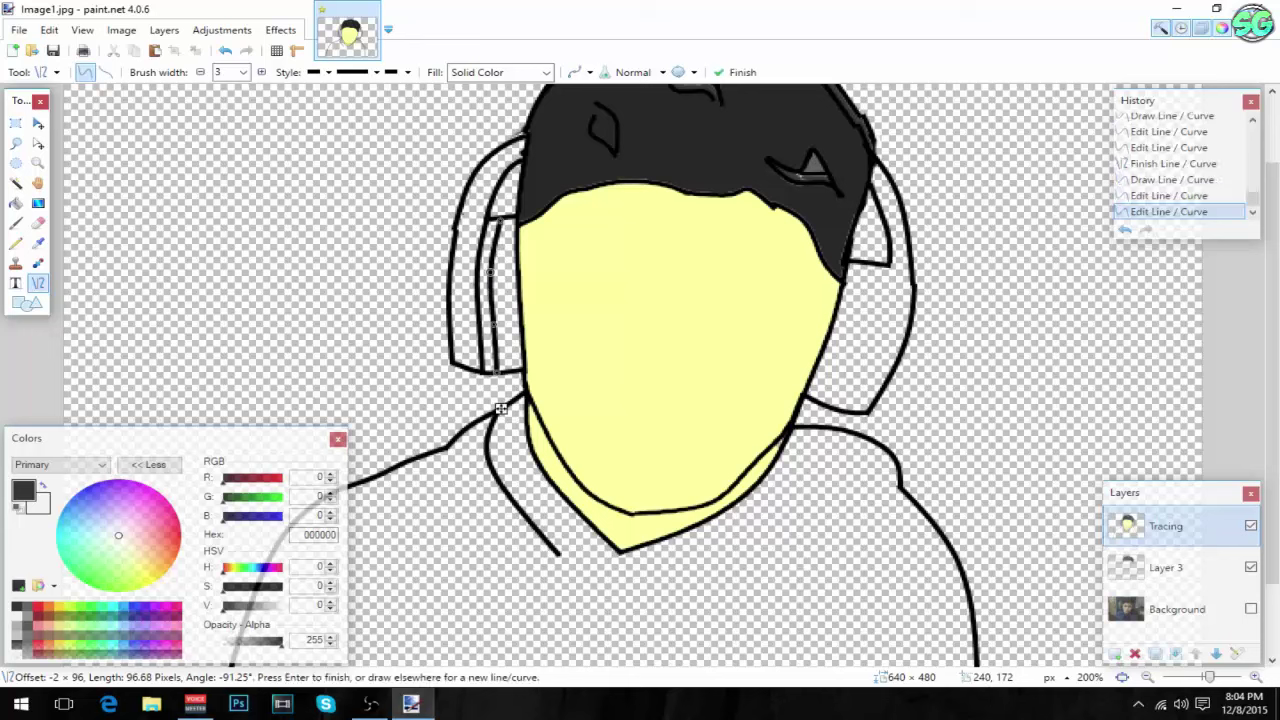
{"action": "key", "text": "Return"}
- Draw a black curve about 98 px long down the right ear cup, bent outward to follow its outer edge
{"action": "left_click_drag", "start_coordinate": [890, 263], "coordinate": [851, 410]}
{"action": "left_click_drag", "start_coordinate": [865, 360], "coordinate": [870, 361]}
{"action": "left_click_drag", "start_coordinate": [877, 312], "coordinate": [883, 313]}
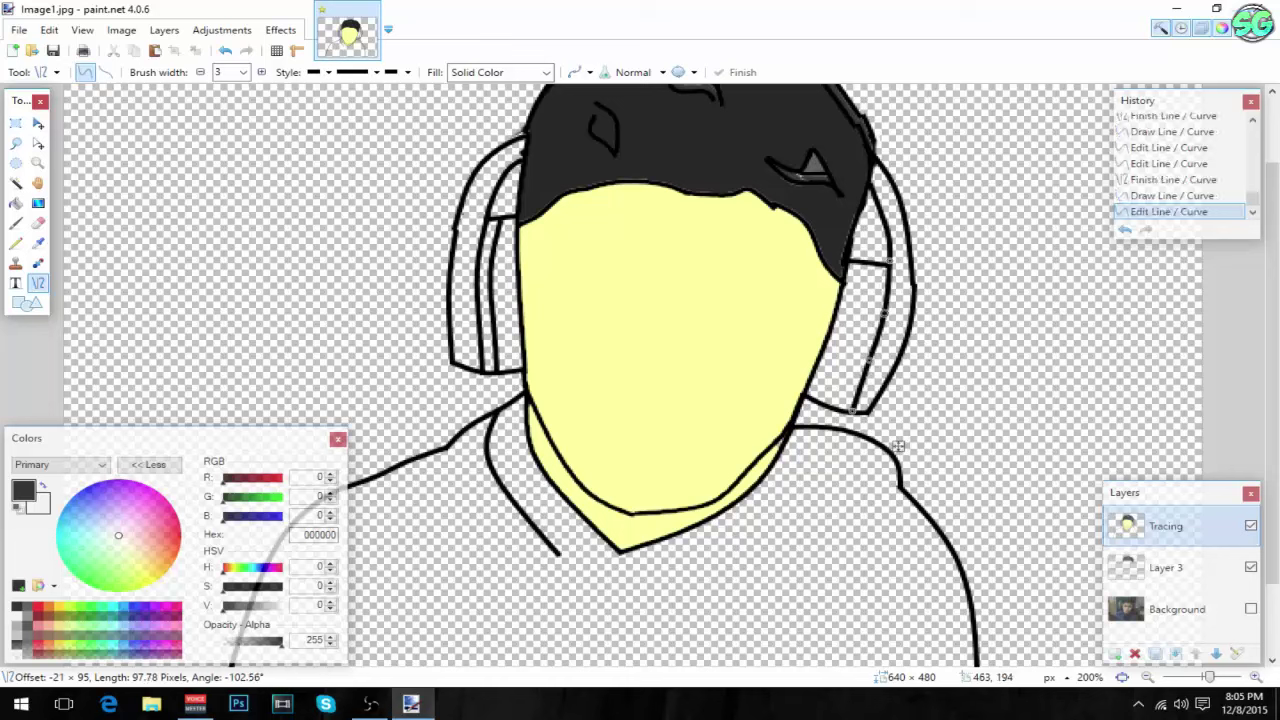
{"action": "key", "text": "Return"}
- Draw a parallel inner curve about 93 px long on the right ear cup and adjust its upper end to meet the headphone line
{"action": "left_click_drag", "start_coordinate": [878, 264], "coordinate": [838, 410]}
{"action": "left_click_drag", "start_coordinate": [850, 362], "coordinate": [855, 362]}
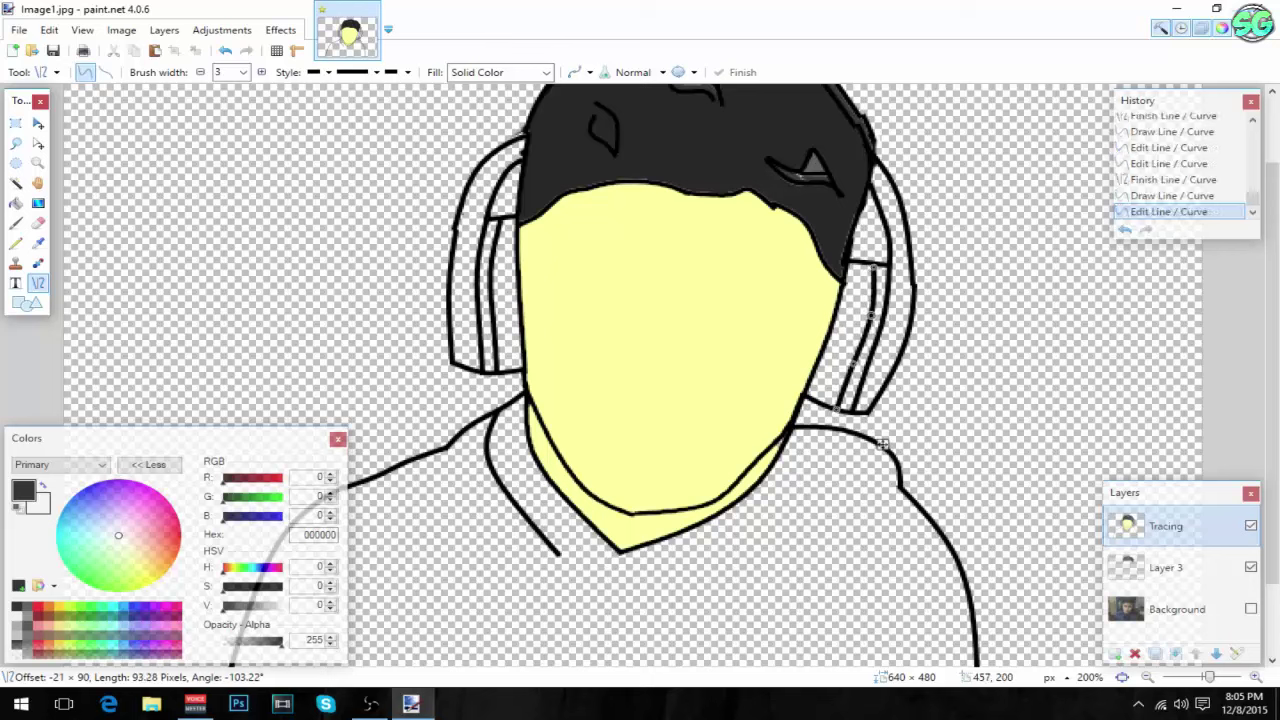
{"action": "key", "text": "Return"}
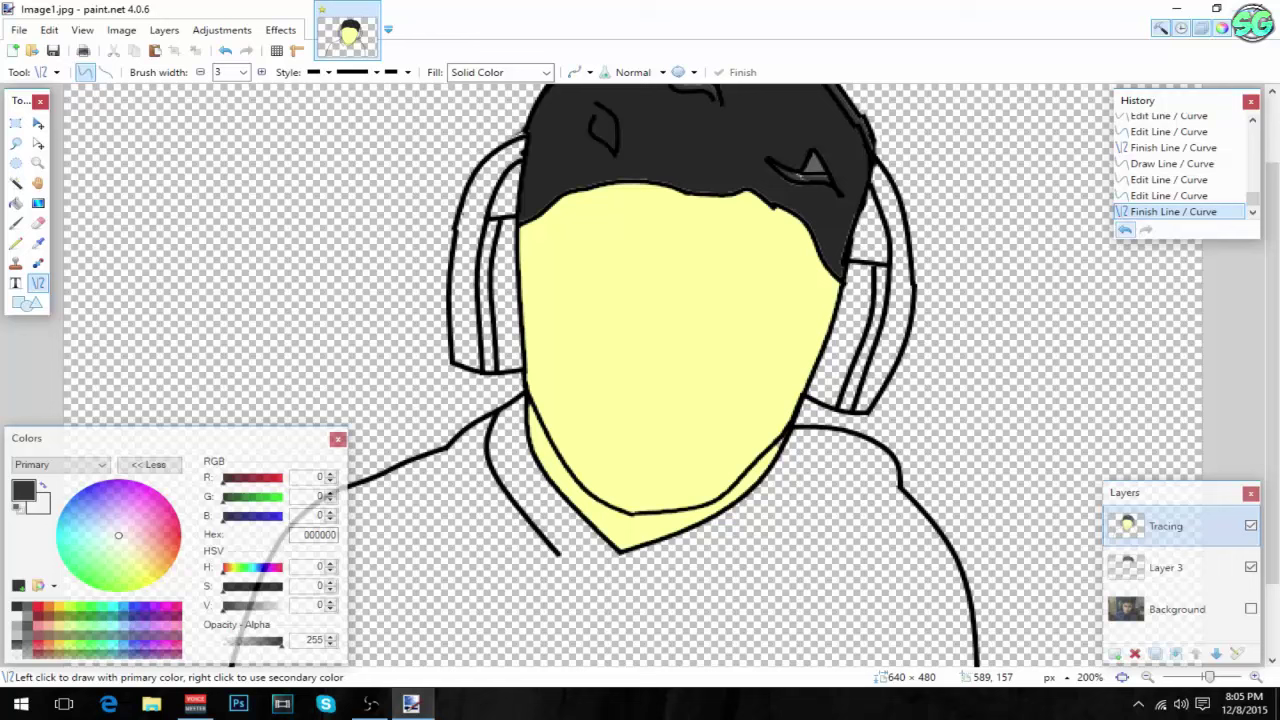
{"action": "key", "text": "ctrl+z"}
{"action": "left_click_drag", "start_coordinate": [874, 268], "coordinate": [877, 265]}
{"action": "key", "text": "Return"}
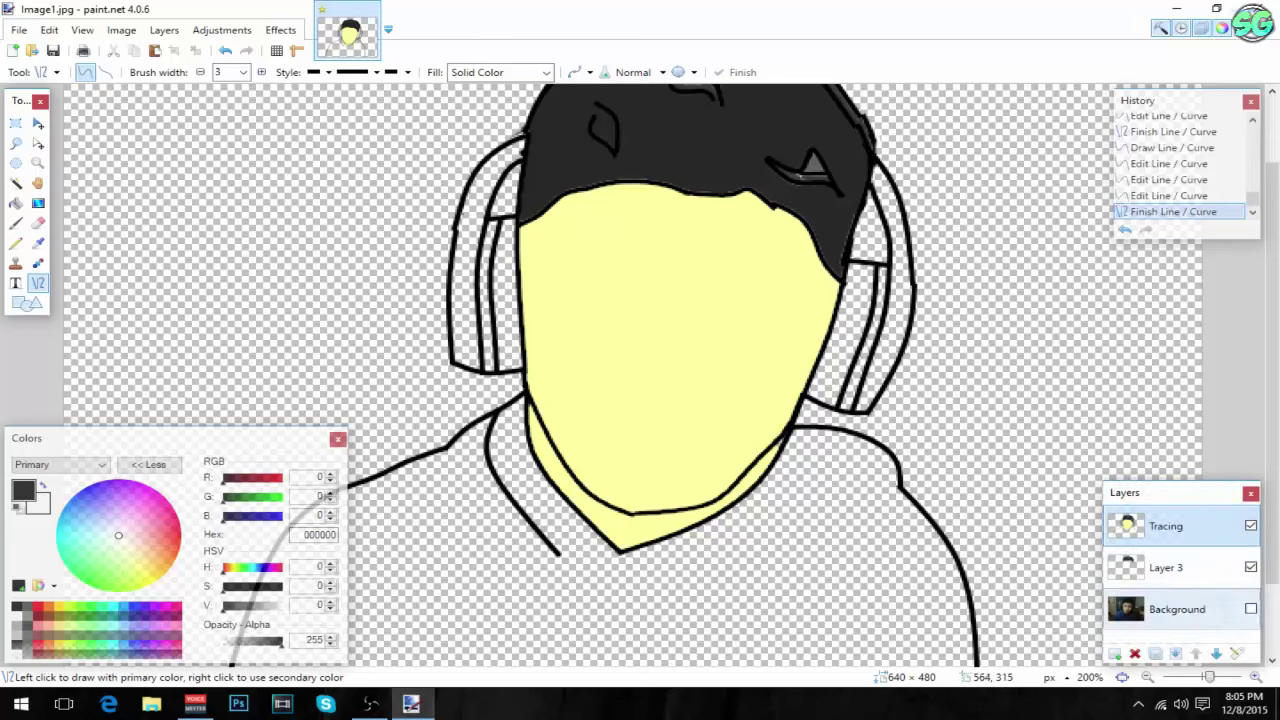
- Fill the narrow strips between the paired curves on both ear cups with blue 0090FF using the Paint Bucket
{"action": "key", "text": "z"}
{"action": "right_click", "coordinate": [897, 323]}
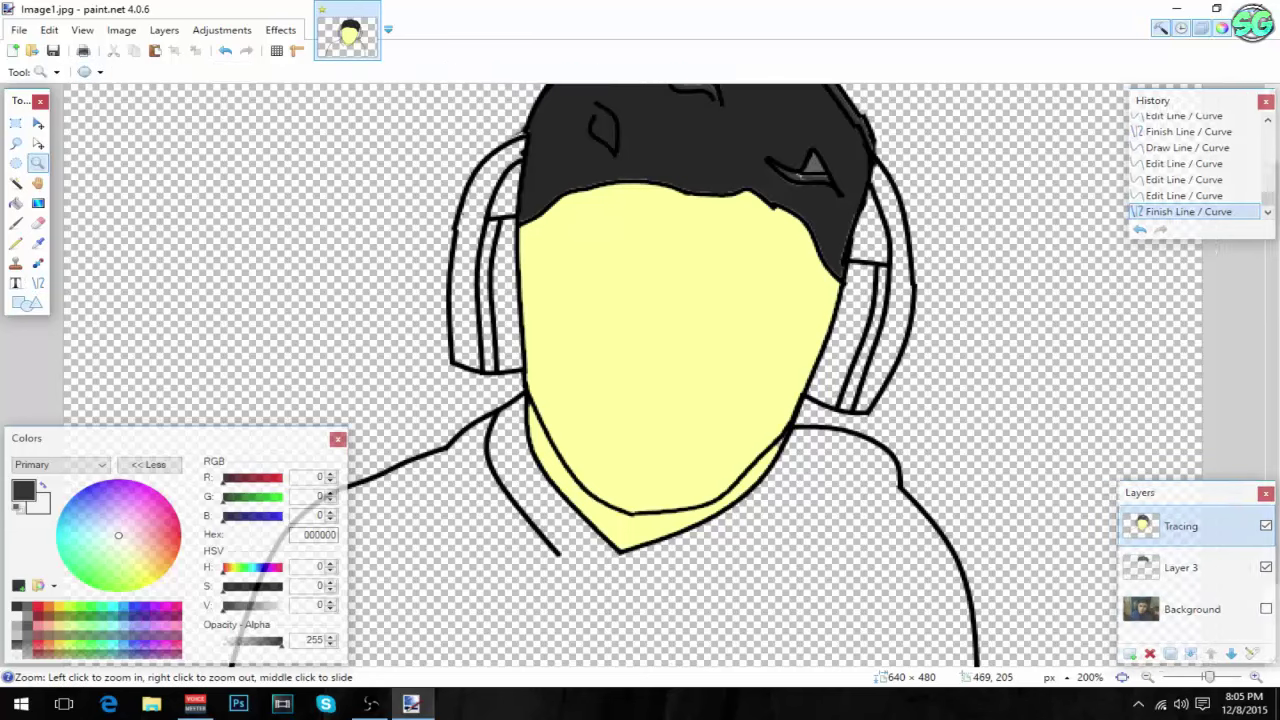
{"action": "right_click", "coordinate": [897, 323]}
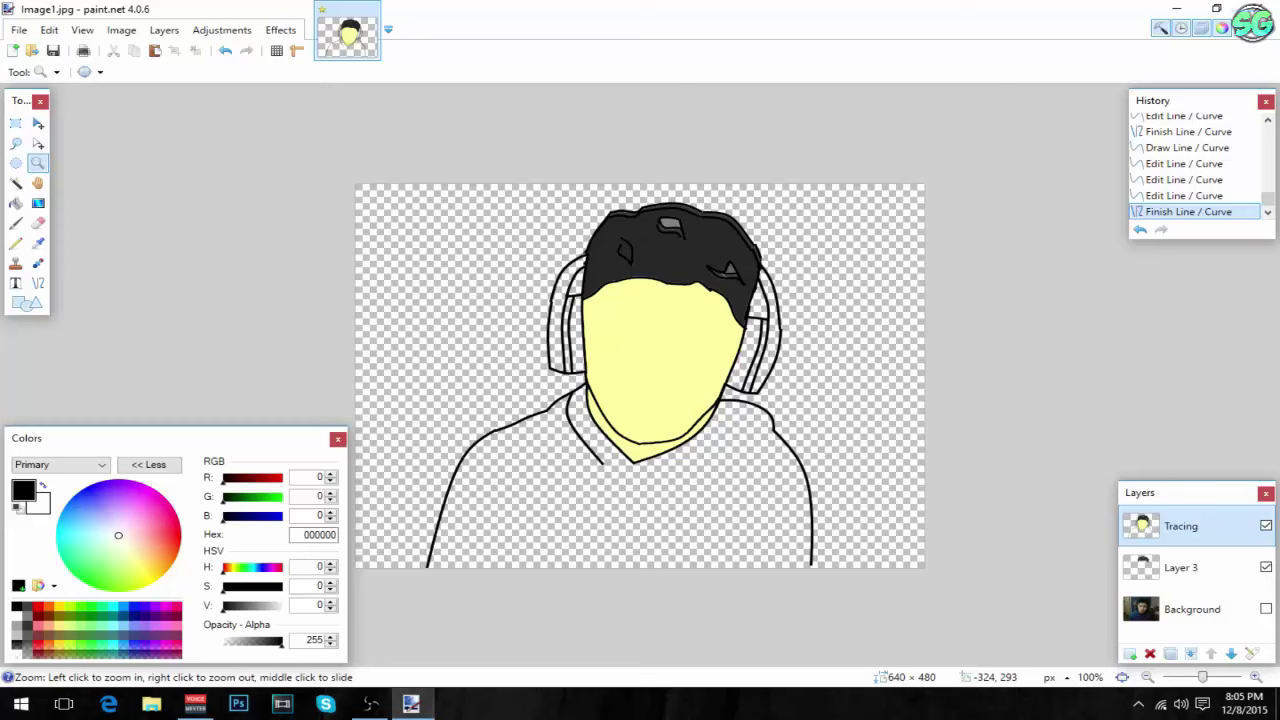
{"action": "left_click", "coordinate": [112, 606]}
{"action": "left_click_drag", "start_coordinate": [56, 535], "coordinate": [62, 511]}
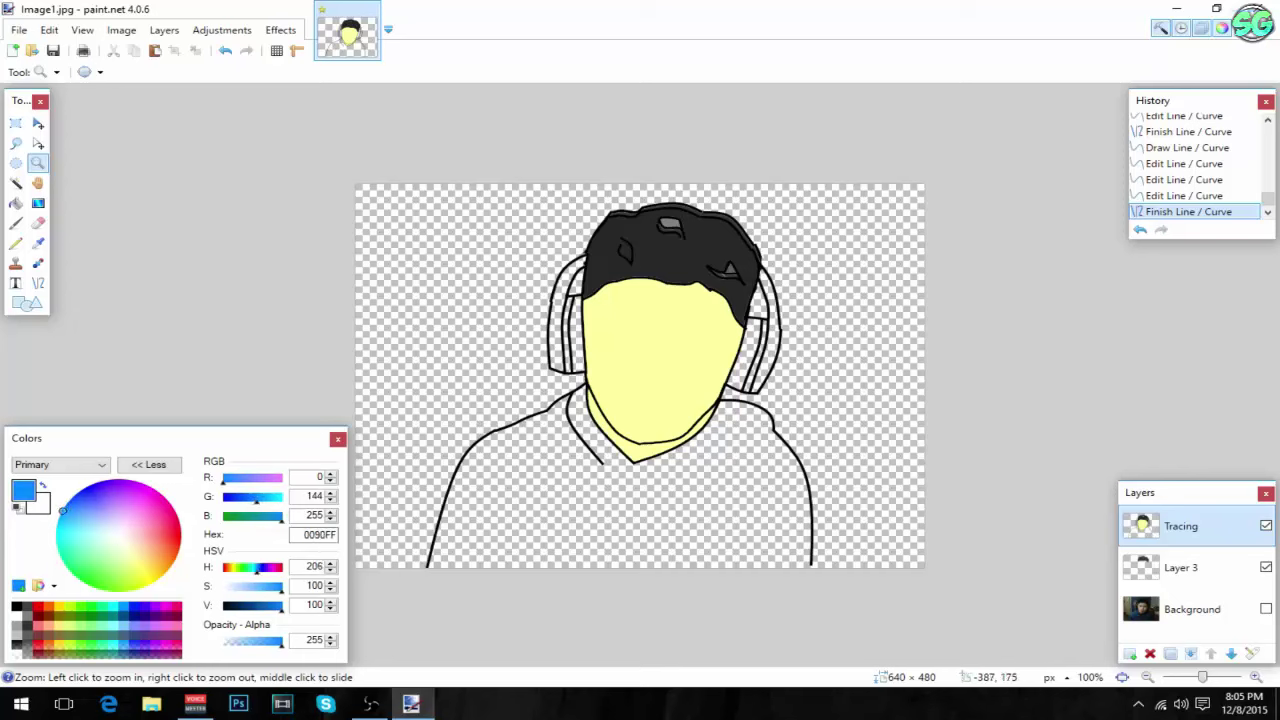
{"action": "left_click", "coordinate": [15, 203]}
{"action": "left_click", "coordinate": [567, 340]}
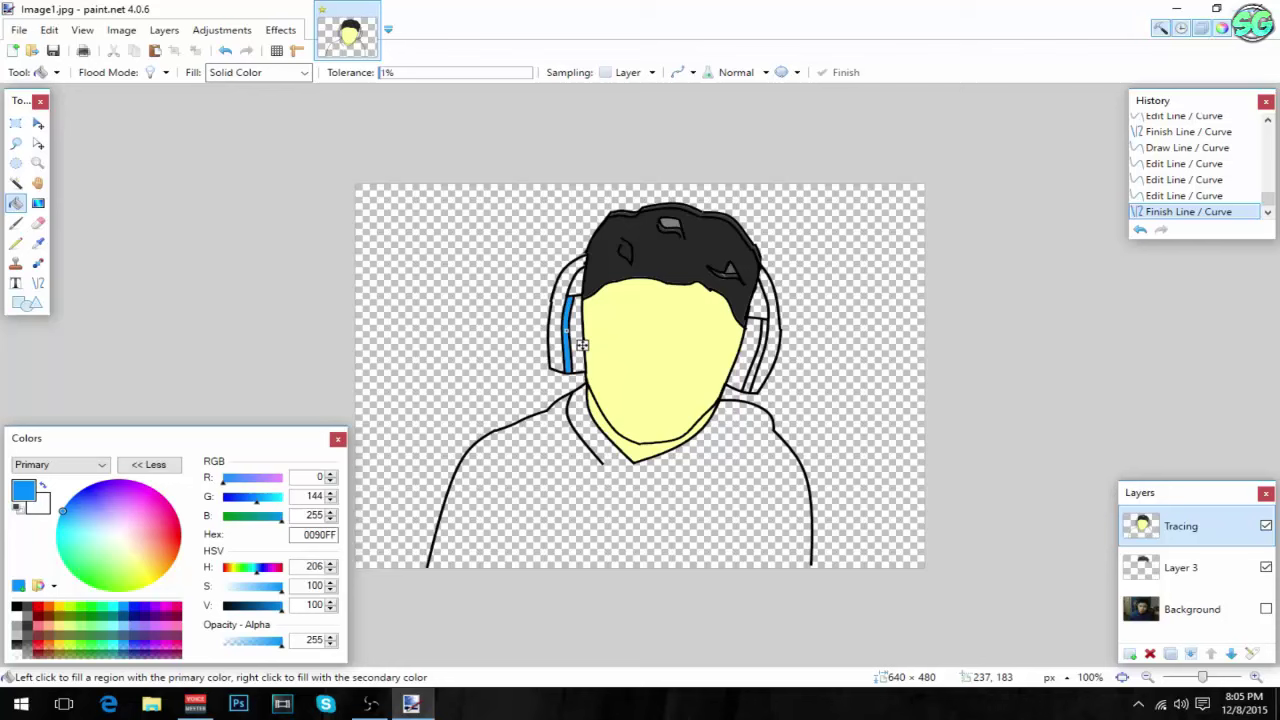
{"action": "left_click", "coordinate": [776, 360]}
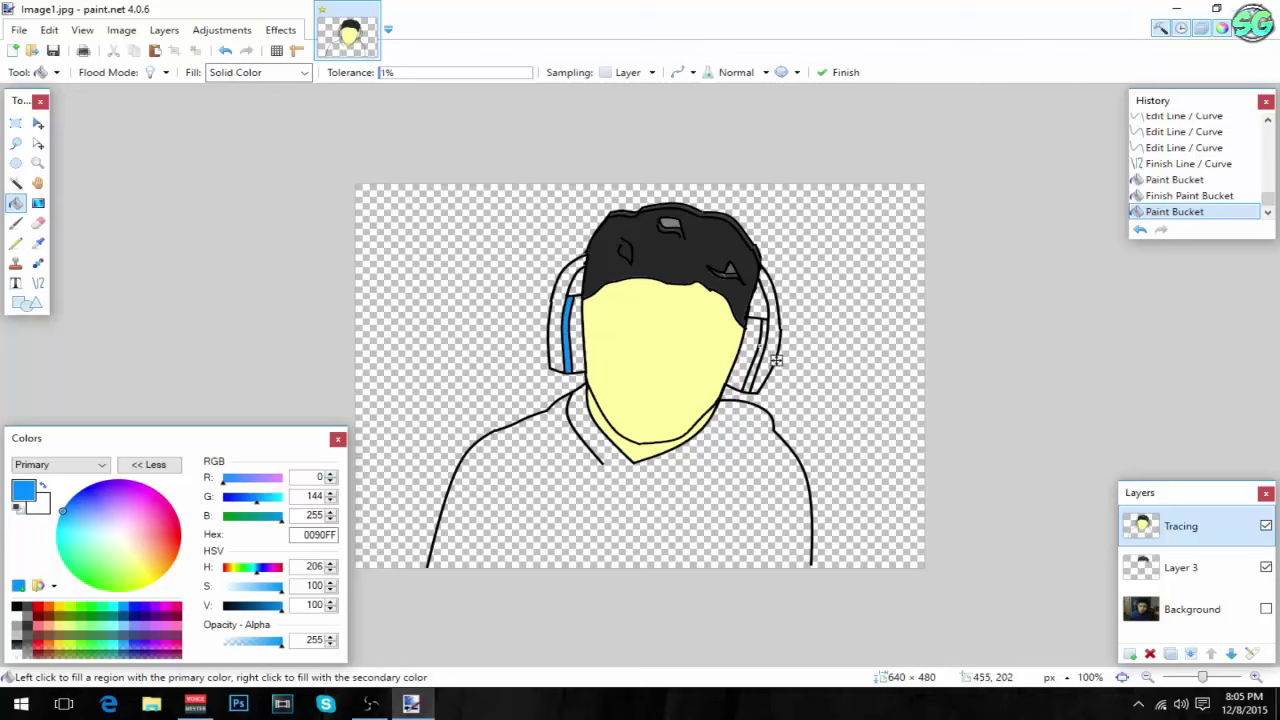
{"action": "left_click", "coordinate": [764, 368]}
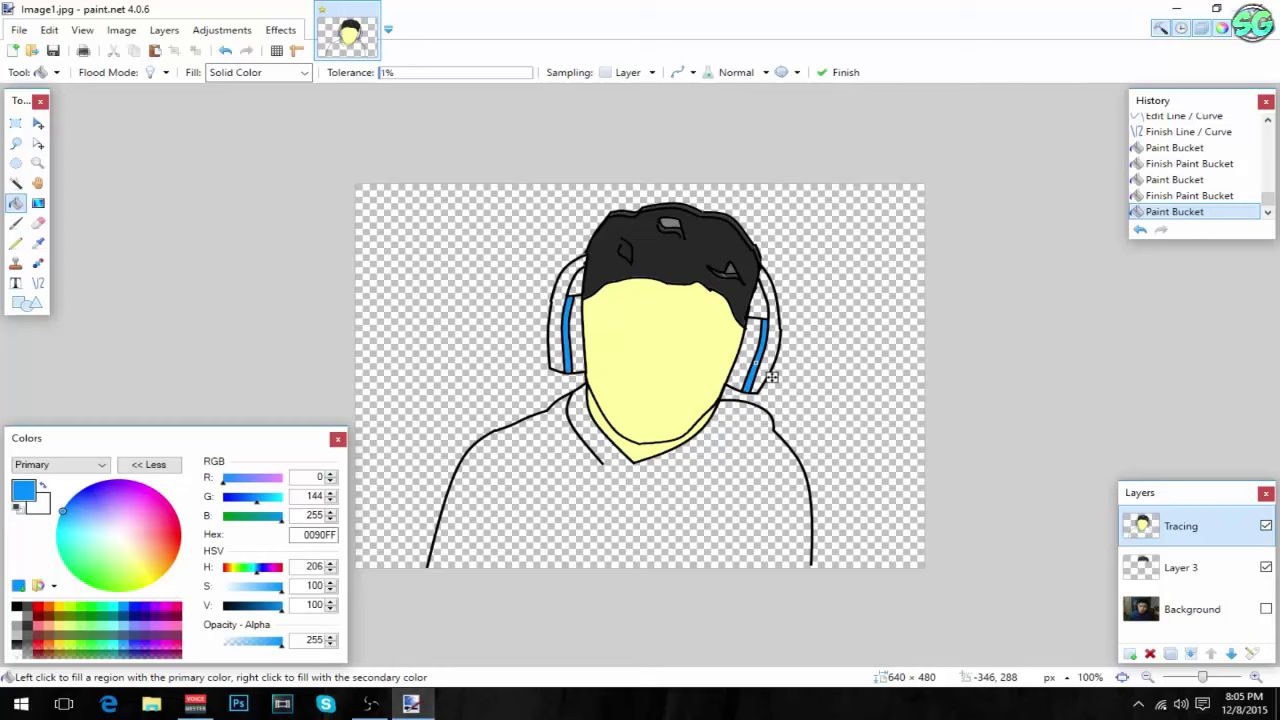
- Fill the outer headphone bands on both sides of the head with black 000000 using the Paint Bucket
{"action": "key", "text": "d"}
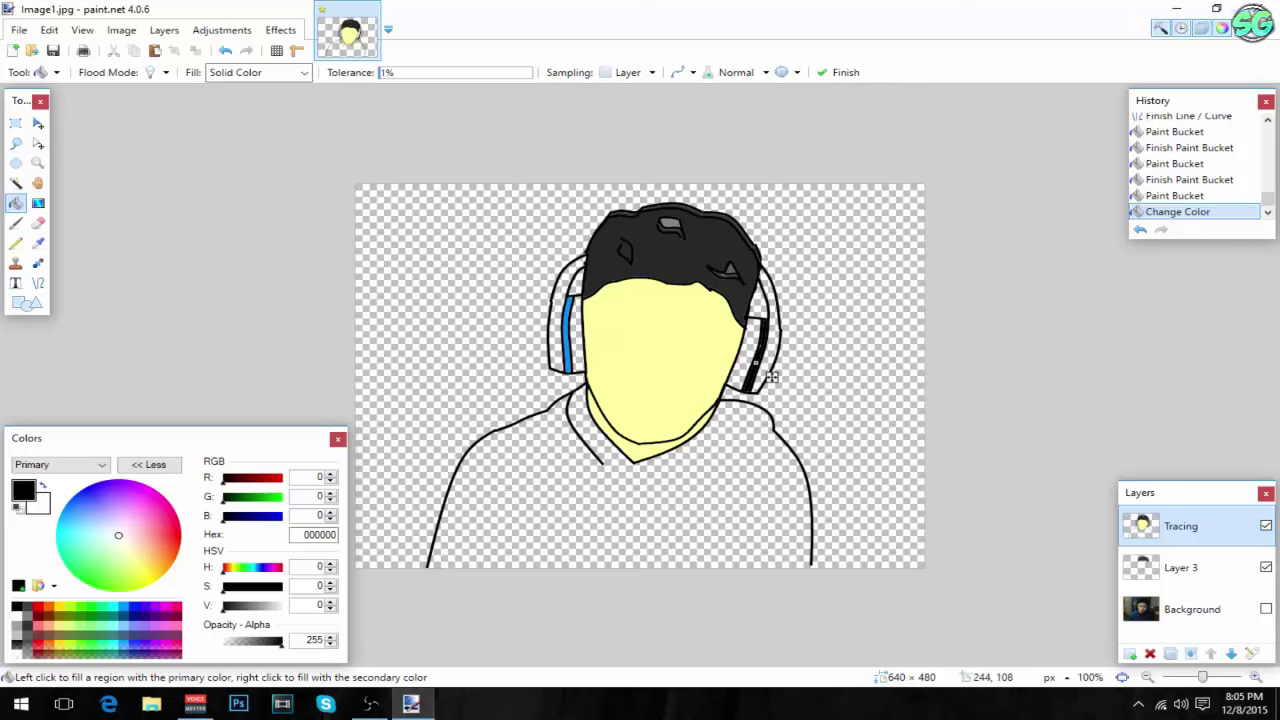
{"action": "left_click", "coordinate": [1140, 229]}
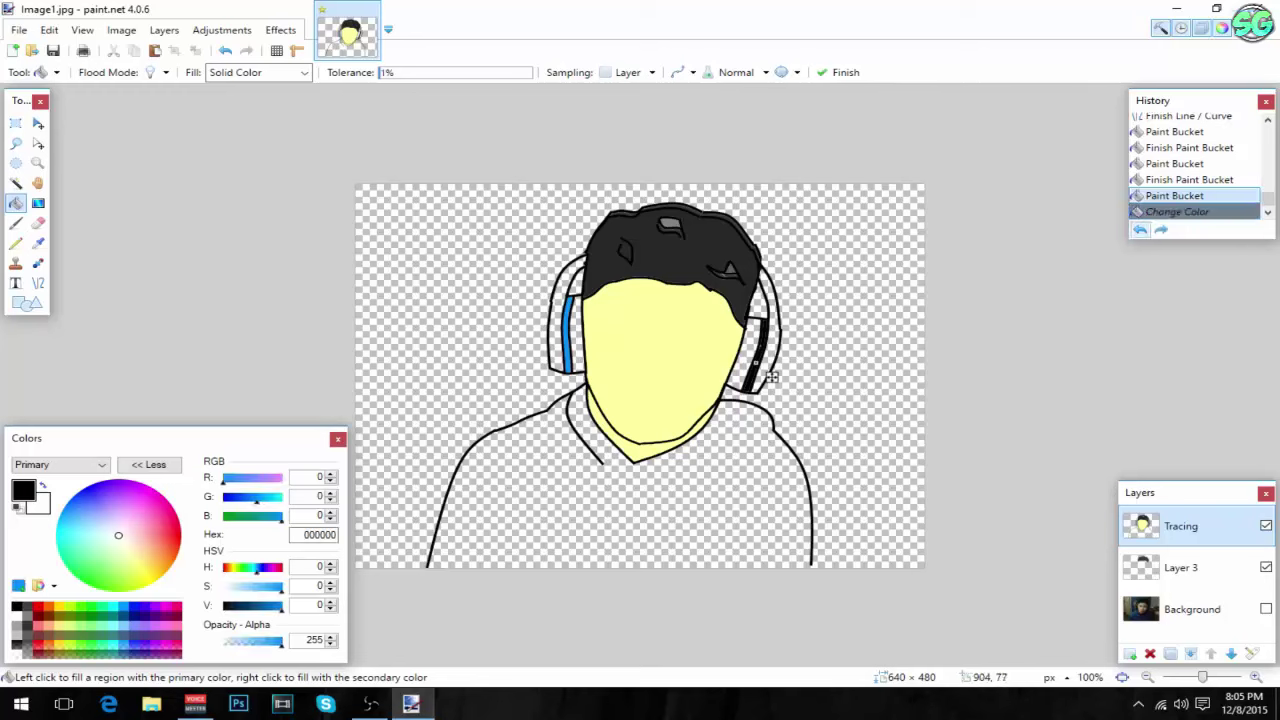
{"action": "left_click", "coordinate": [776, 356]}
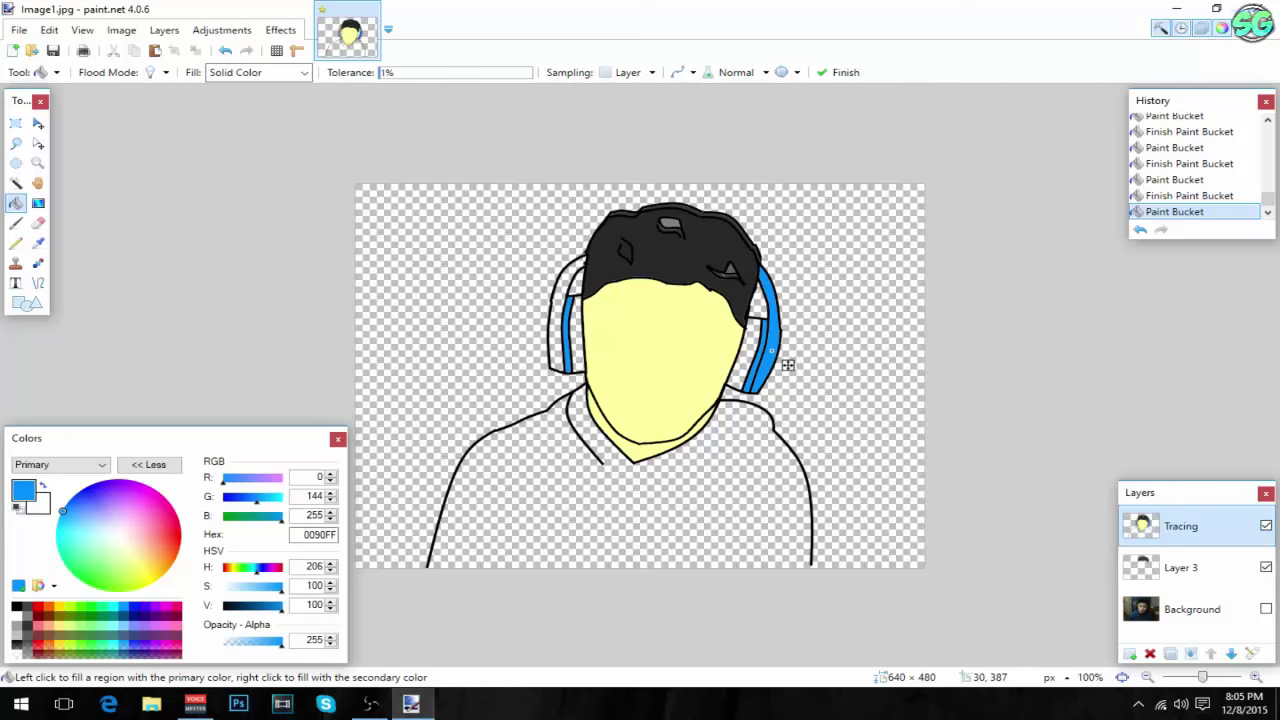
{"action": "left_click", "coordinate": [17, 606]}
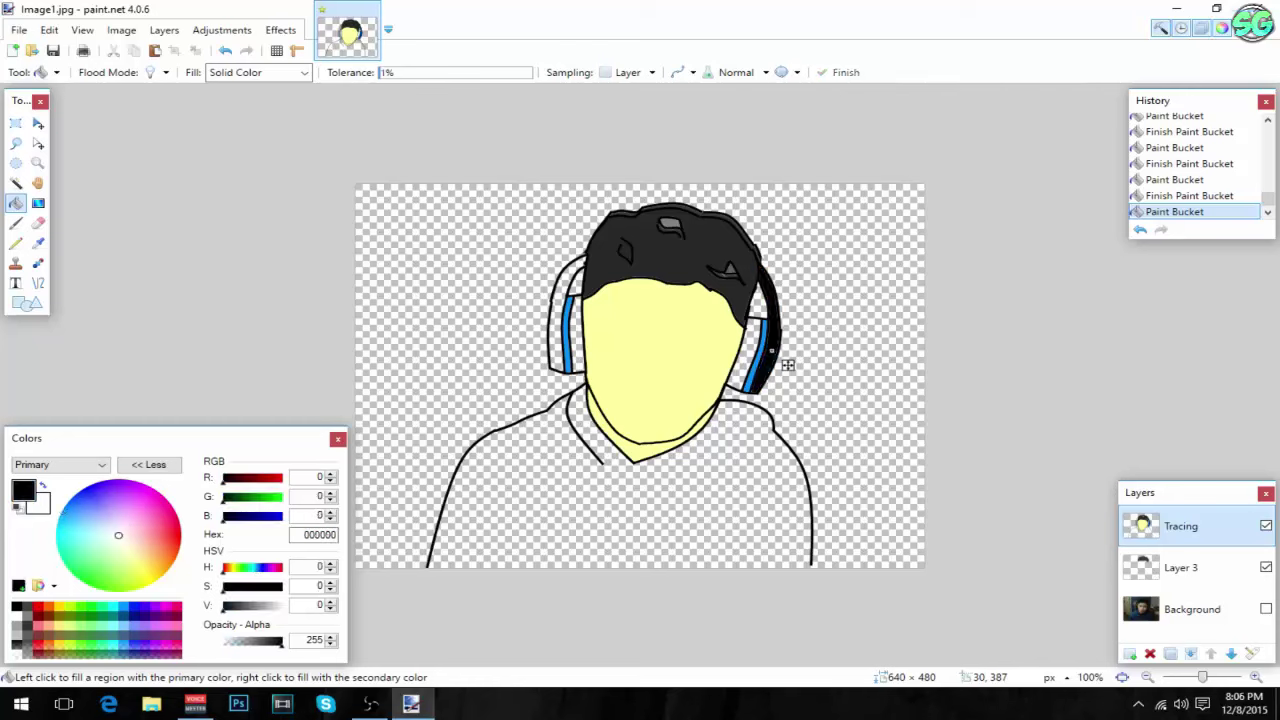
{"action": "left_click", "coordinate": [566, 318]}
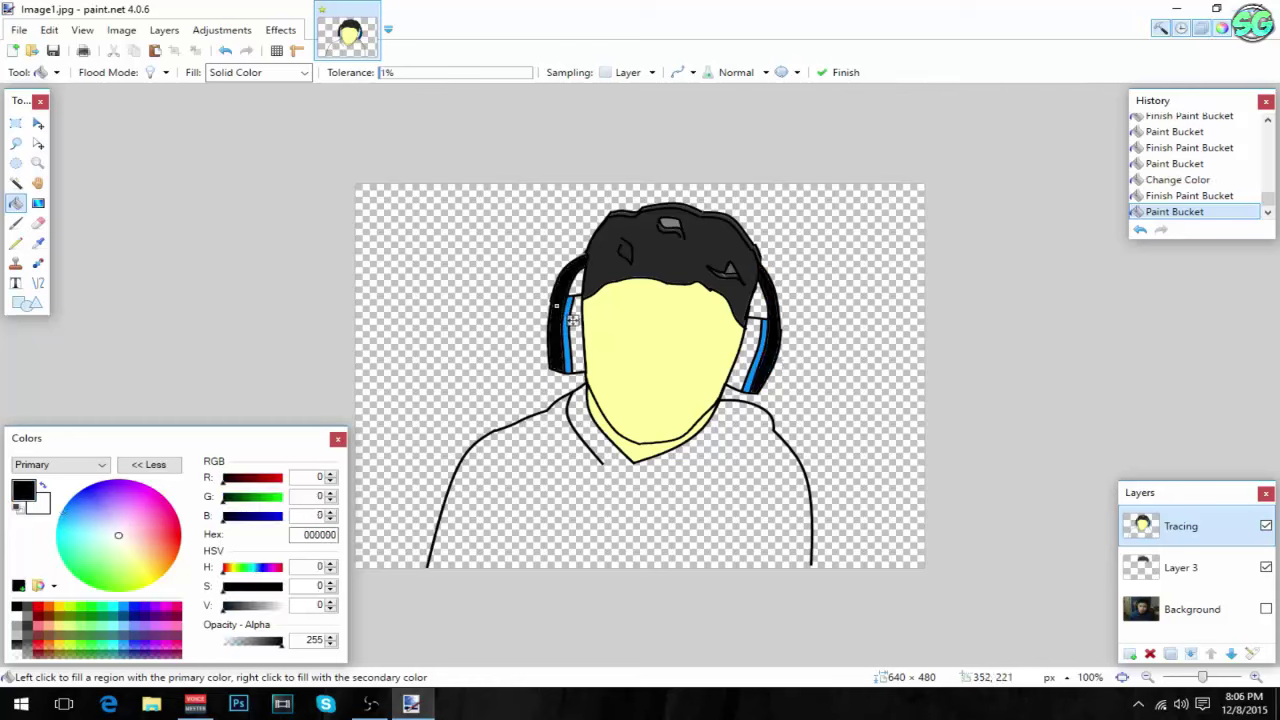
- Fill the inner ear cup sections between the blue strips and the face with dark grey 333333 on both sides
{"action": "left_click", "coordinate": [580, 343]}
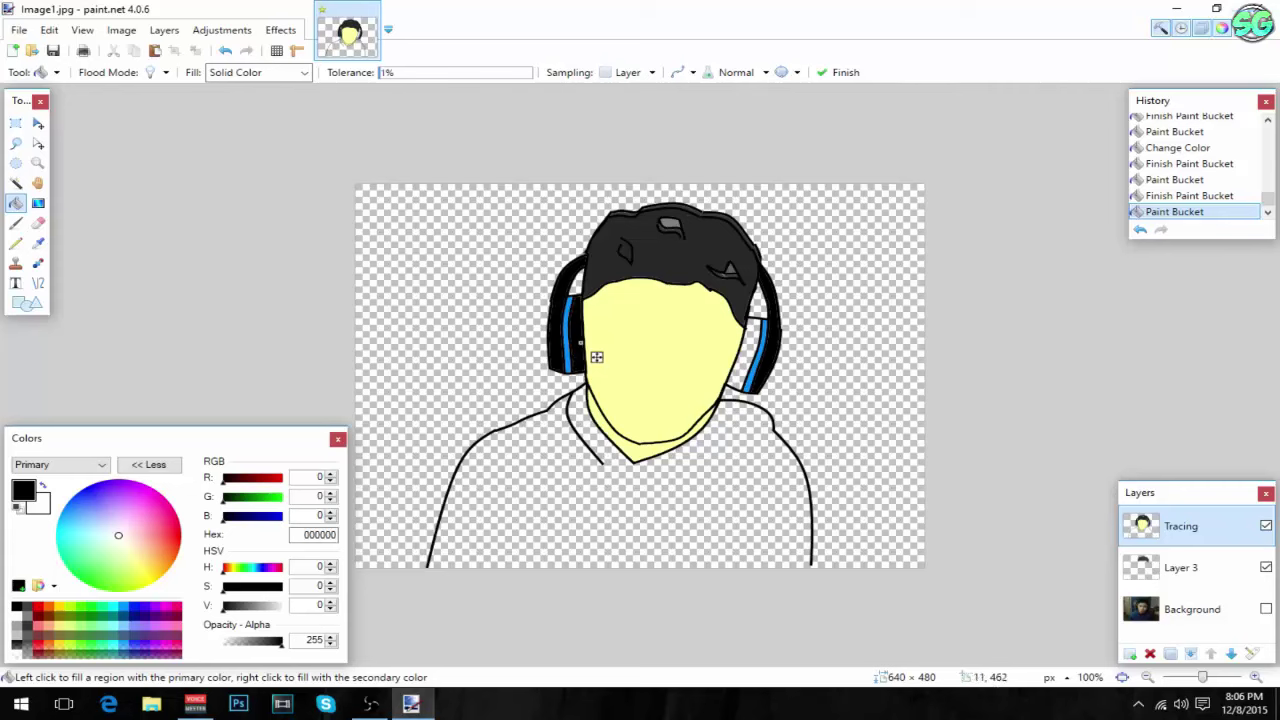
{"action": "left_click_drag", "start_coordinate": [224, 606], "coordinate": [235, 606]}
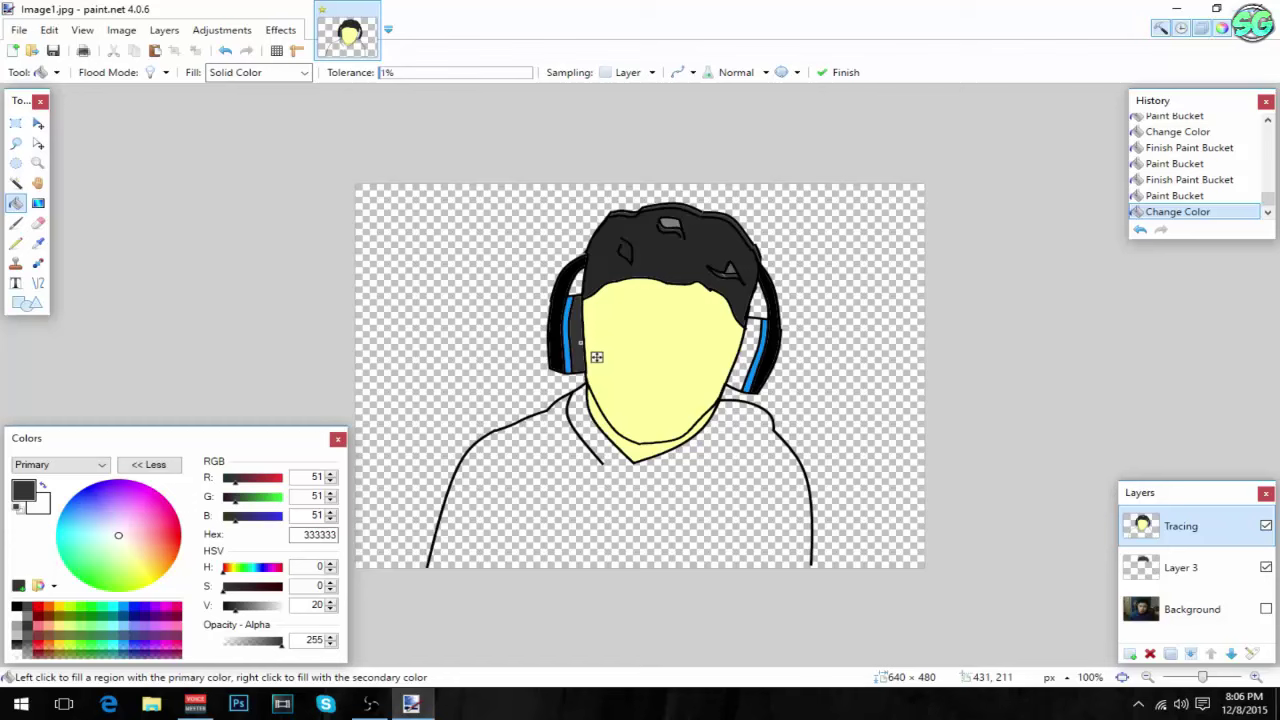
{"action": "left_click", "coordinate": [754, 368]}
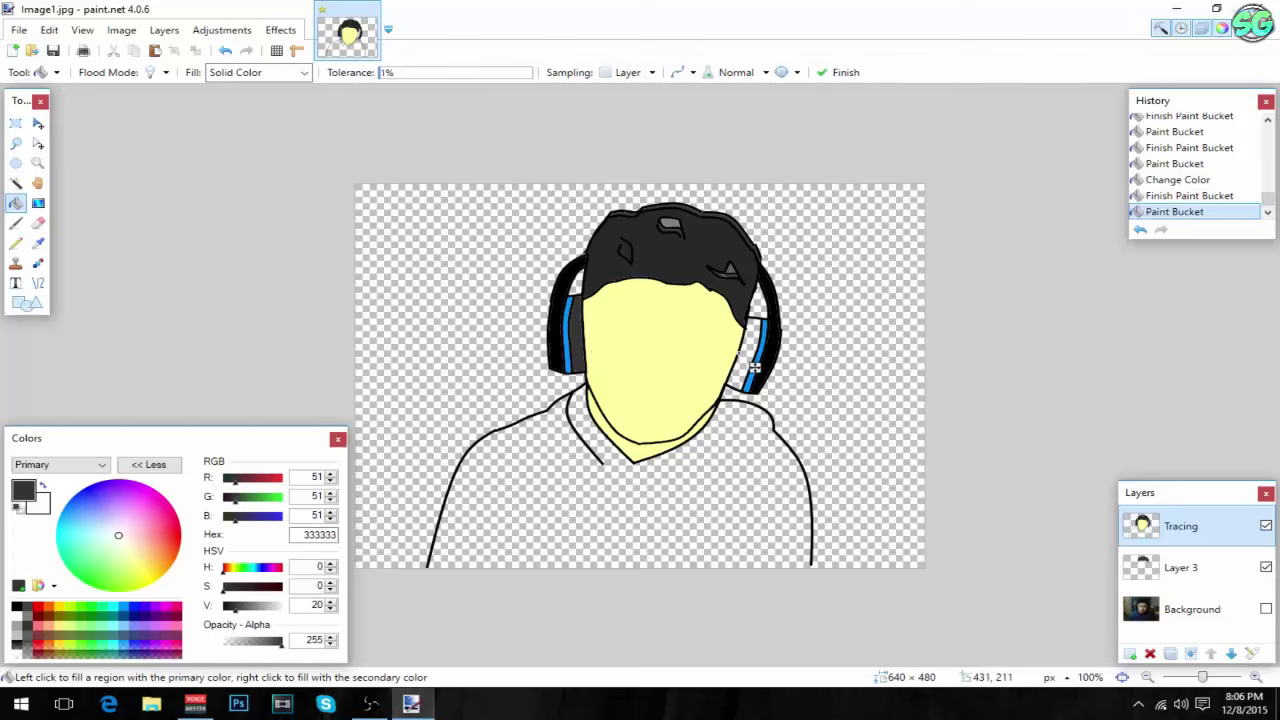
{"action": "left_click", "coordinate": [755, 366]}
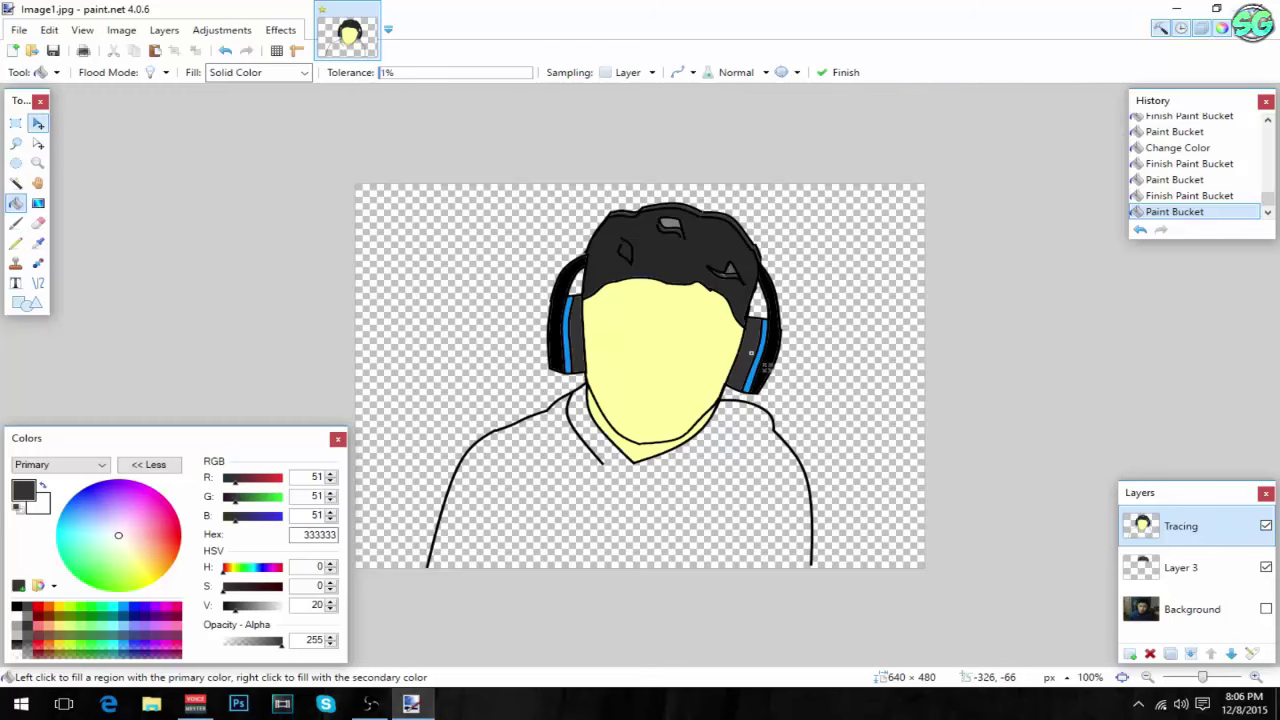
{"action": "left_click", "coordinate": [38, 122]}
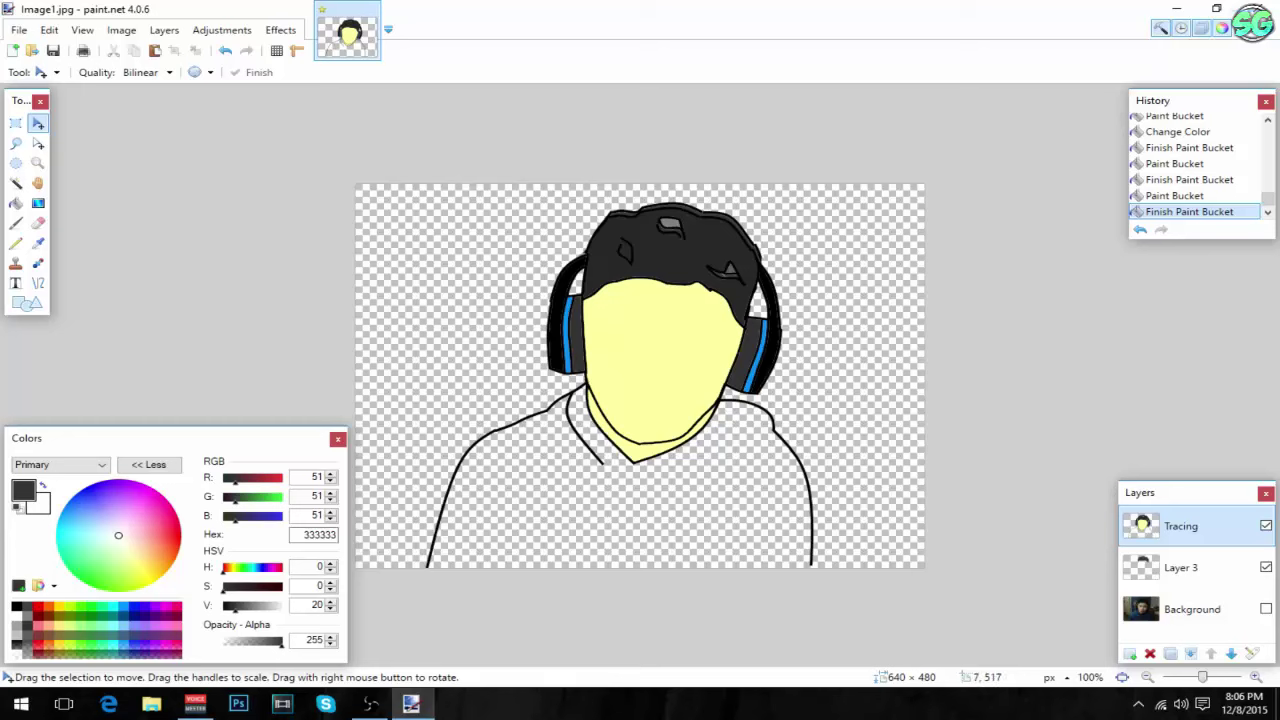
- Try to fill the hoodie with blue 004CFF using the Paint Bucket, and undo the fill
{"action": "mouse_move", "coordinate": [118, 535]}
{"action": "left_mouse_down"}
{"action": "mouse_move", "coordinate": [58, 520]}
{"action": "mouse_move", "coordinate": [66, 505]}
{"action": "left_mouse_up"}
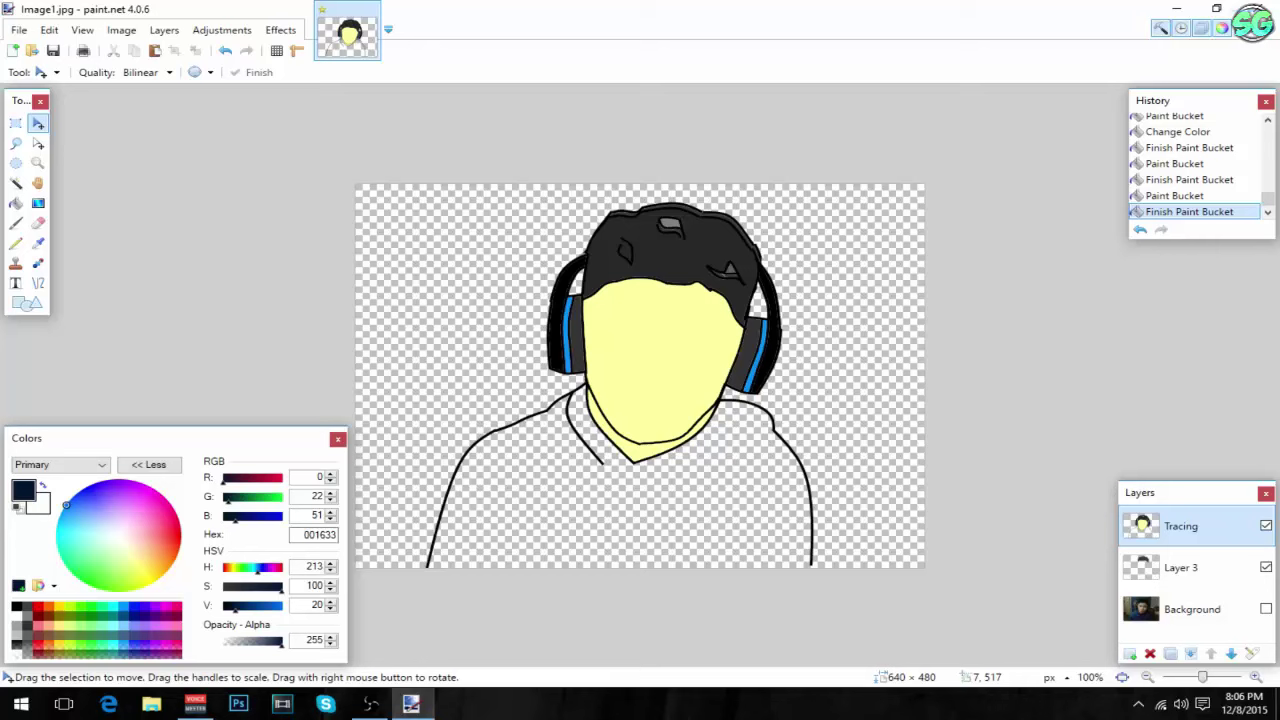
{"action": "left_click_drag", "start_coordinate": [236, 606], "coordinate": [283, 606]}
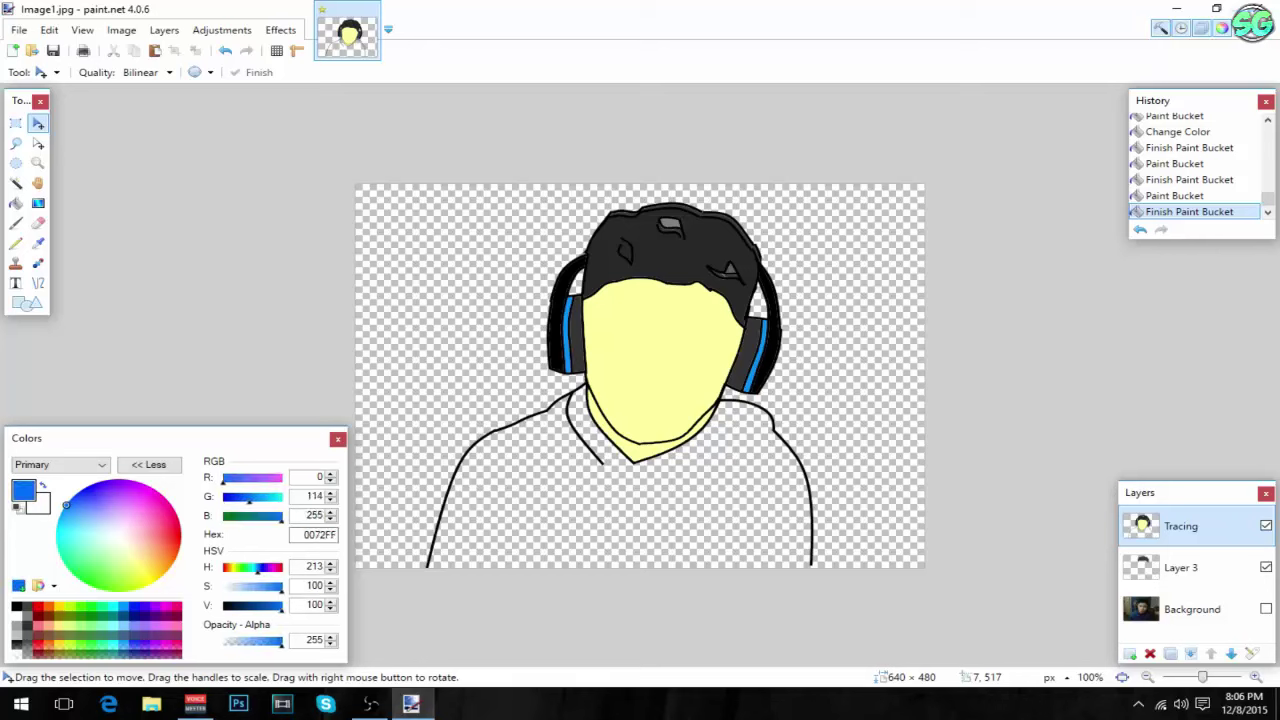
{"action": "left_click_drag", "start_coordinate": [66, 505], "coordinate": [72, 497]}
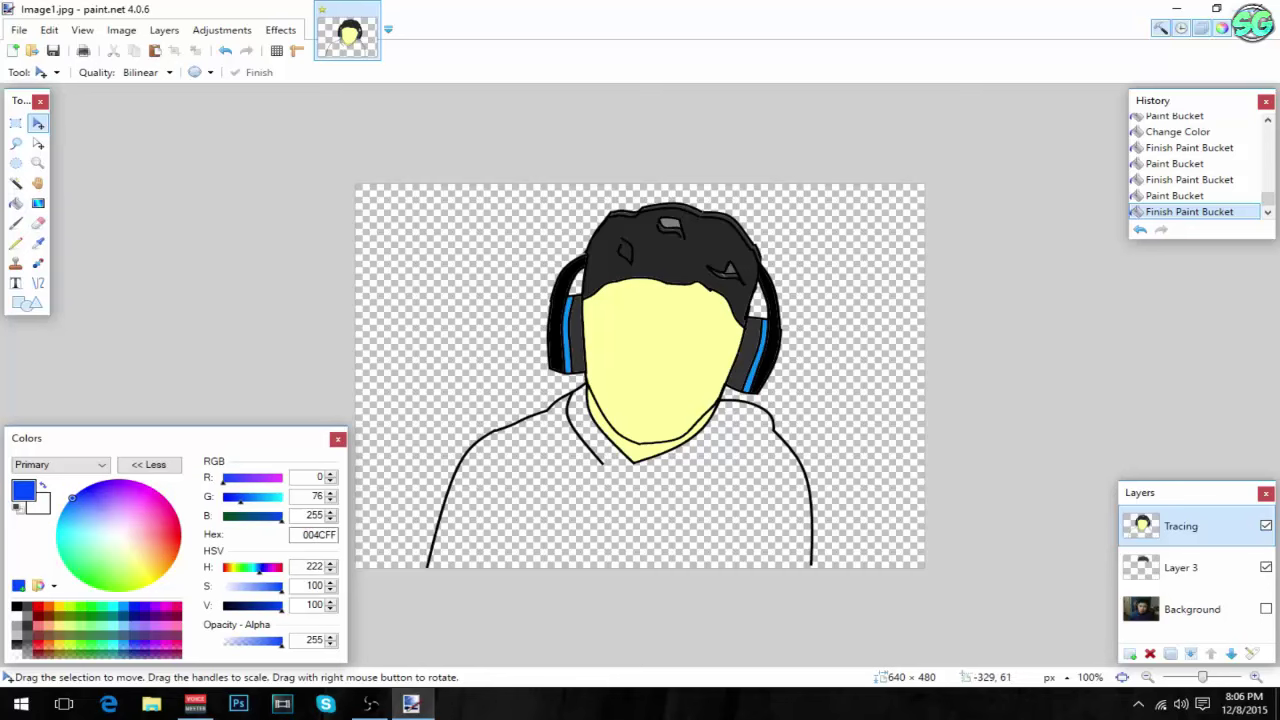
{"action": "left_click", "coordinate": [15, 203]}
{"action": "left_click", "coordinate": [569, 493]}
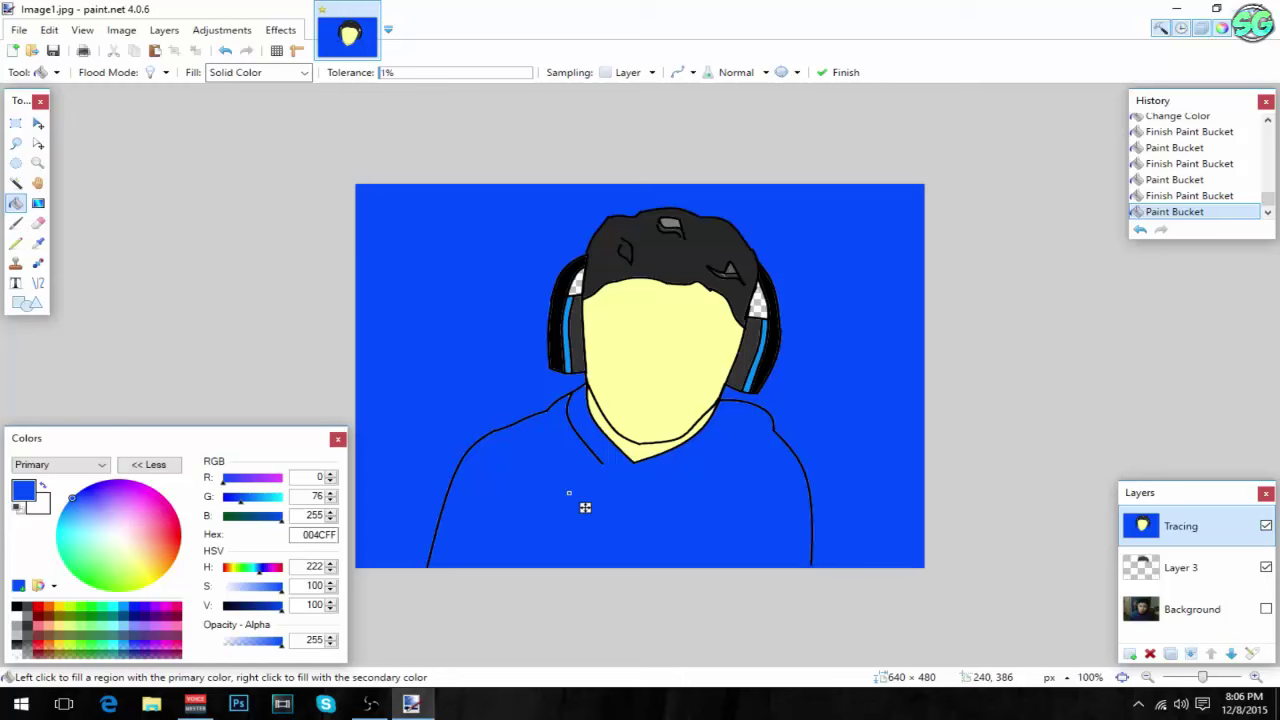
{"action": "left_click", "coordinate": [1140, 229]}
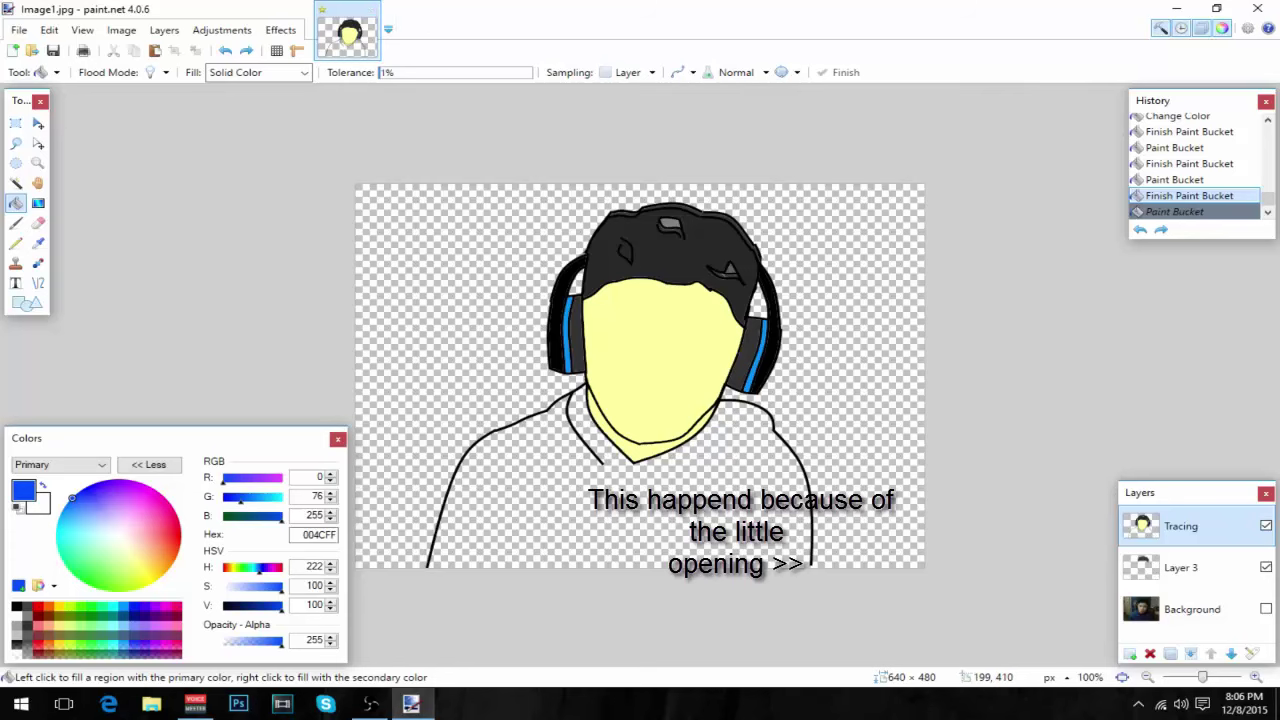
- Fill the hoodie on the Tracing layer with the Paint Bucket and set the fill color to blue 0059FF
{"action": "left_click", "coordinate": [545, 525]}
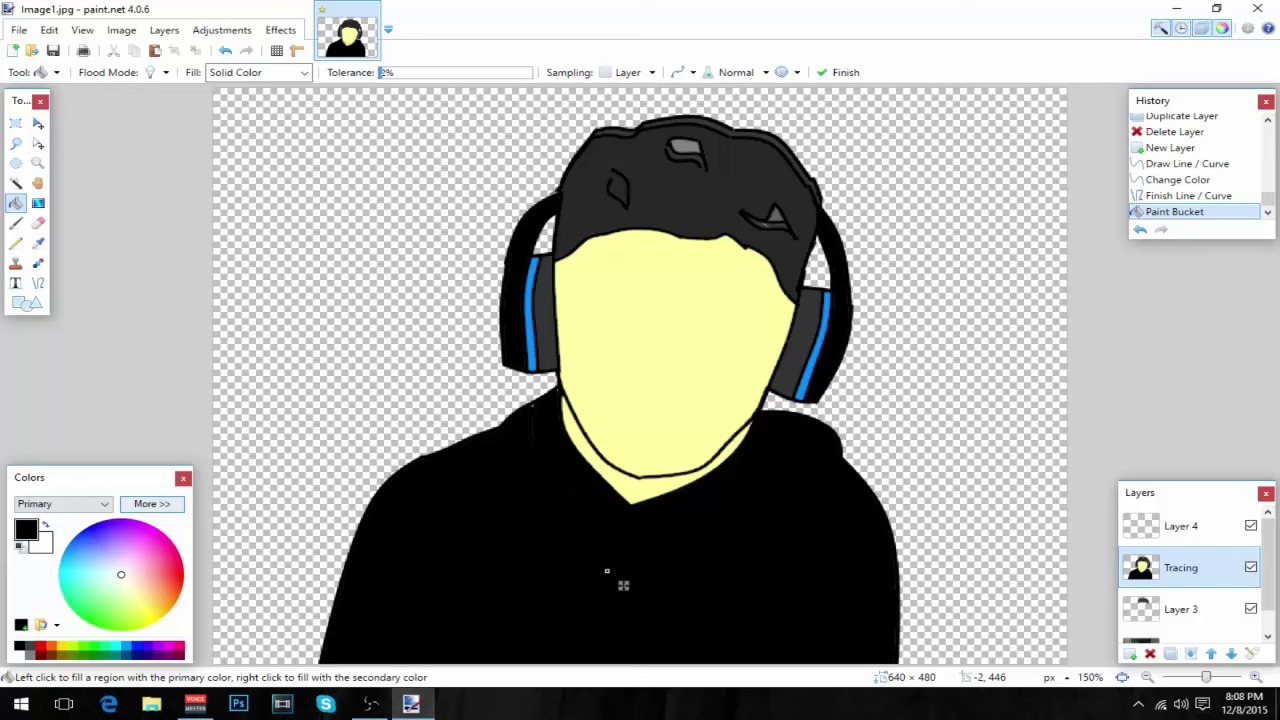
{"action": "left_click", "coordinate": [152, 503]}
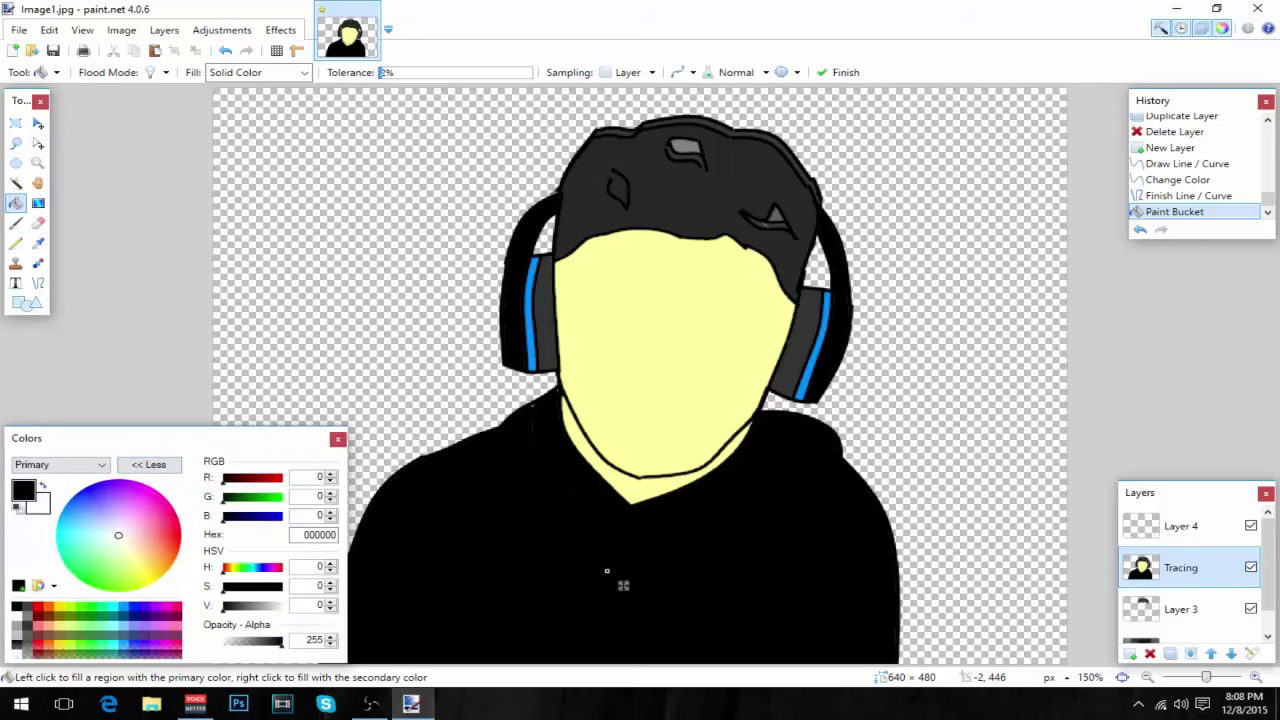
{"action": "left_click_drag", "start_coordinate": [100, 524], "coordinate": [70, 500]}
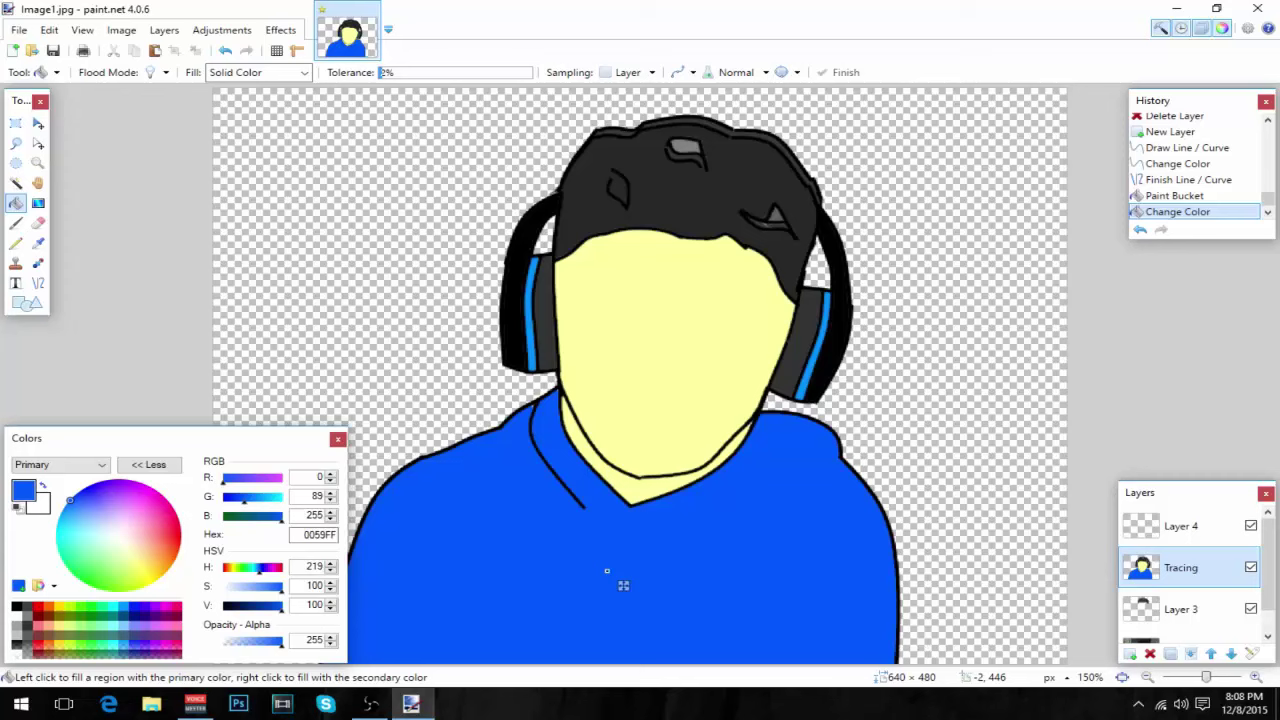
{"action": "left_click", "coordinate": [149, 465]}
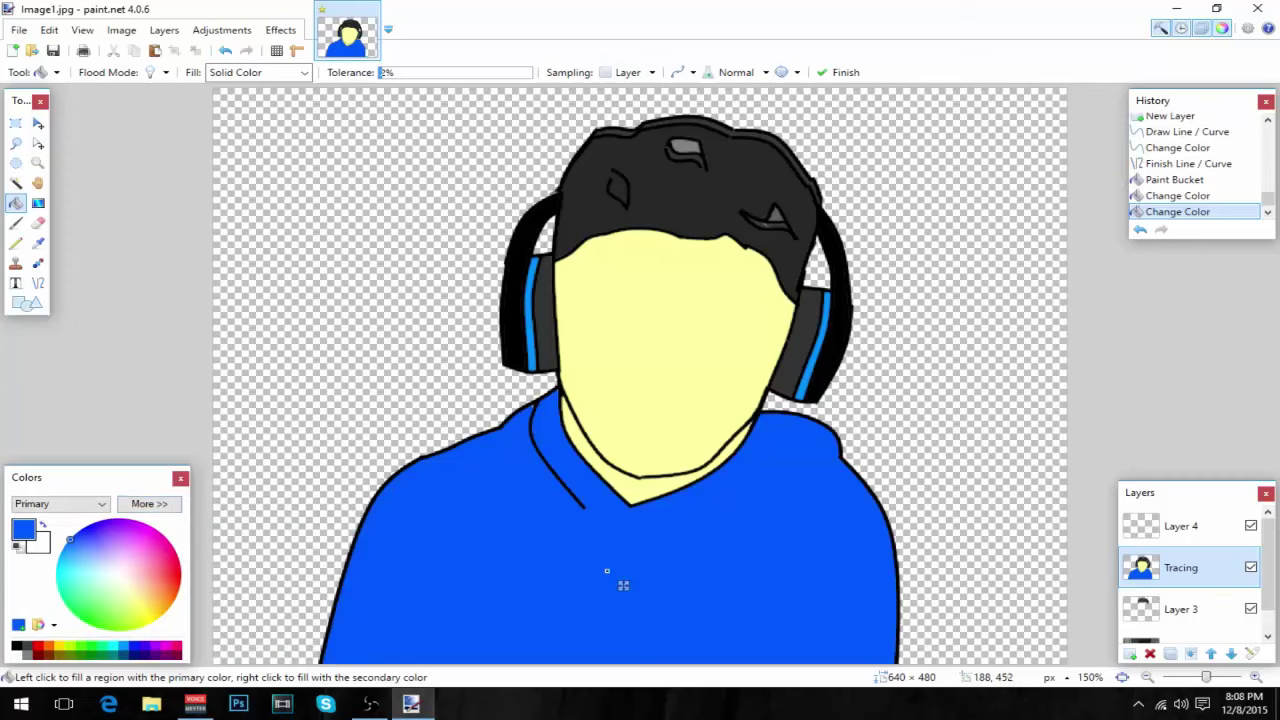
- Hide the Background layer that holds the reference photo and switch to the Move Selected Pixels tool
{"action": "scroll", "coordinate": [1205, 612], "scroll_direction": "down", "scroll_amount": 1}
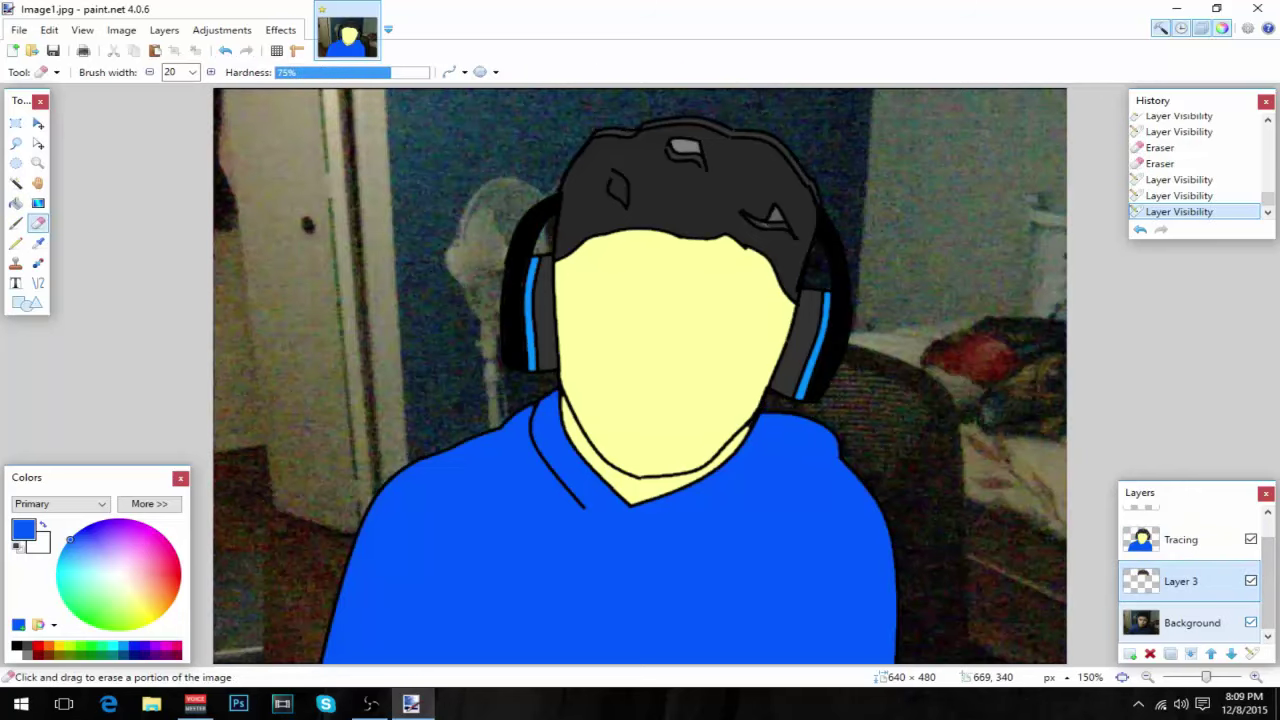
{"action": "left_click", "coordinate": [1251, 622]}
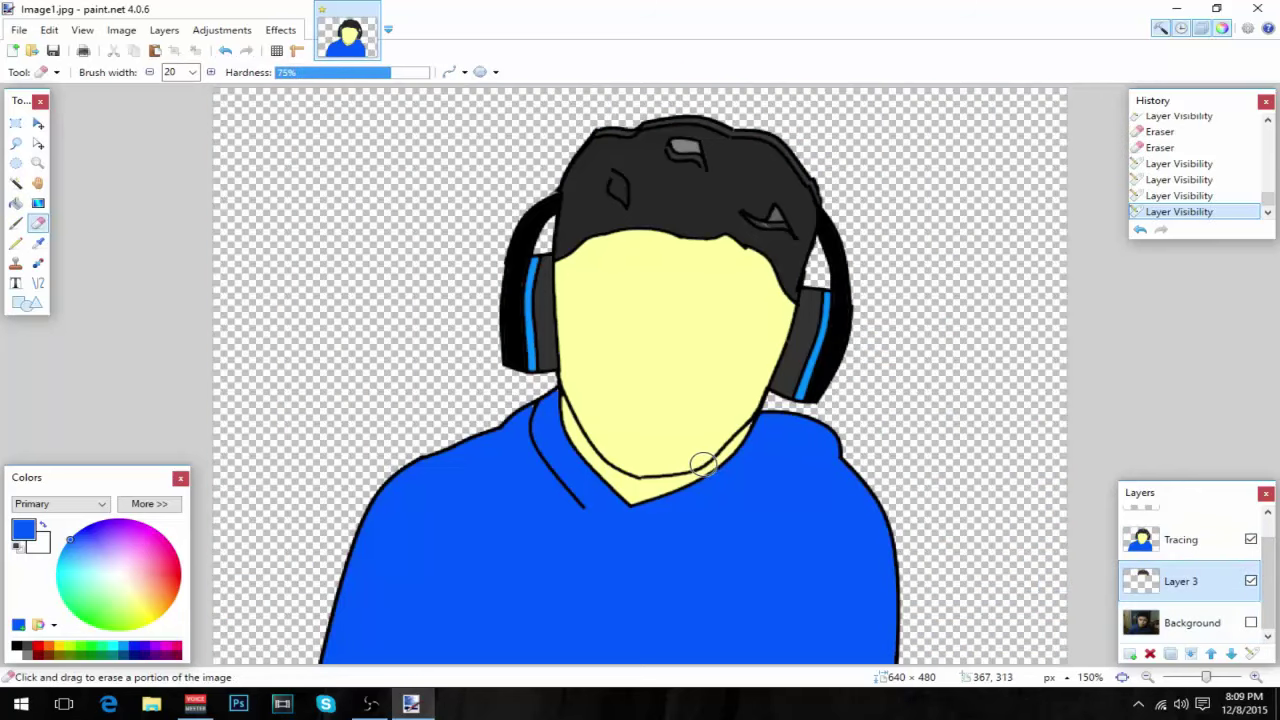
{"action": "left_click", "coordinate": [38, 123]}
{"action": "left_click", "coordinate": [38, 163]}
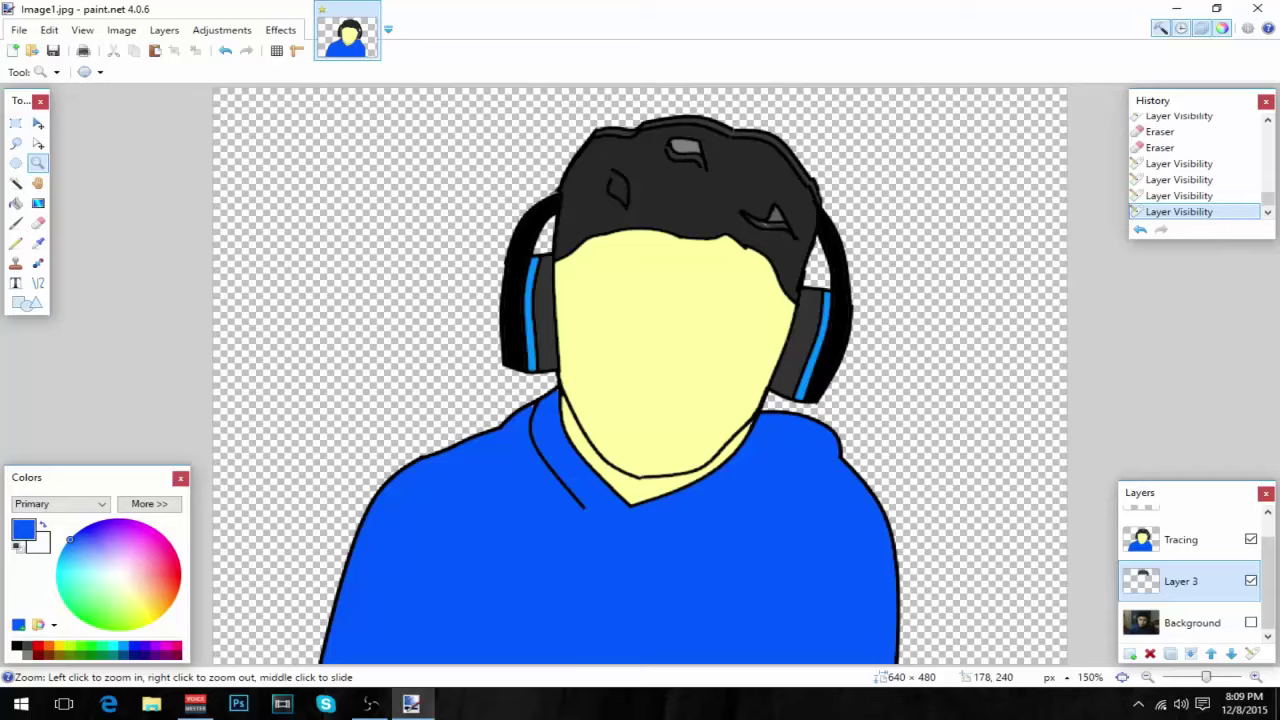
{"action": "right_click", "coordinate": [450, 375]}
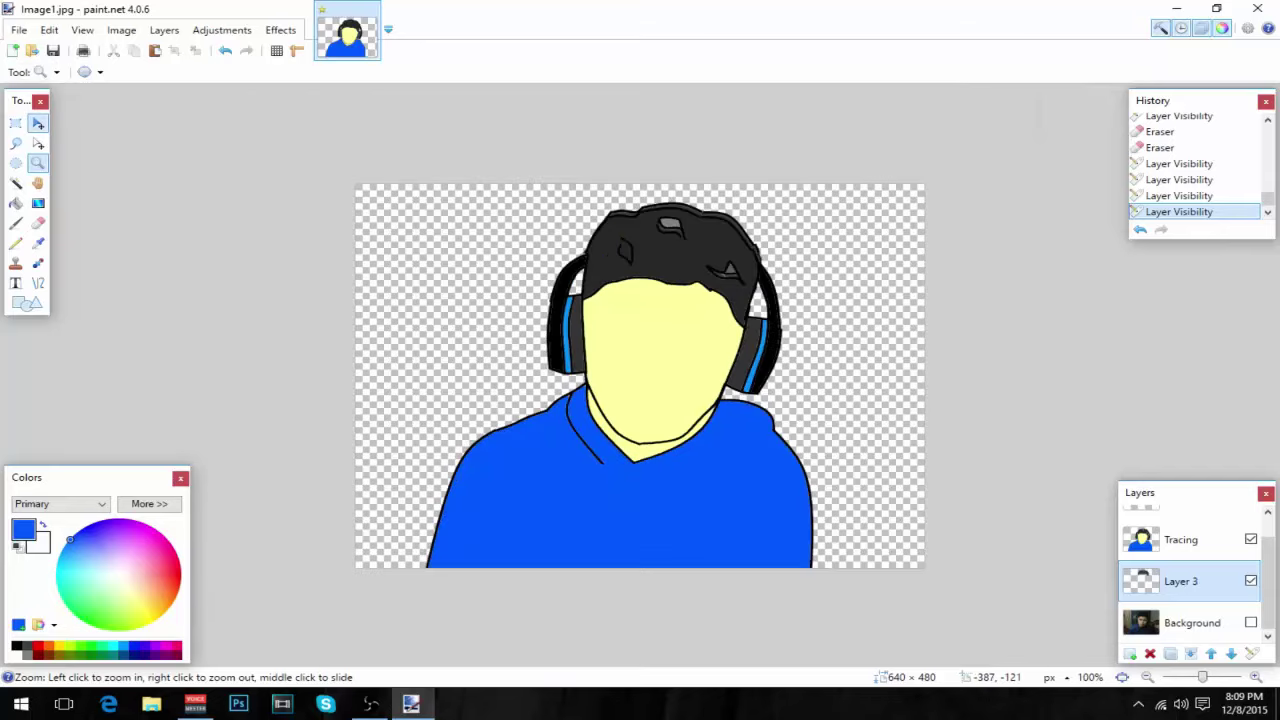
{"action": "key", "text": "m"}
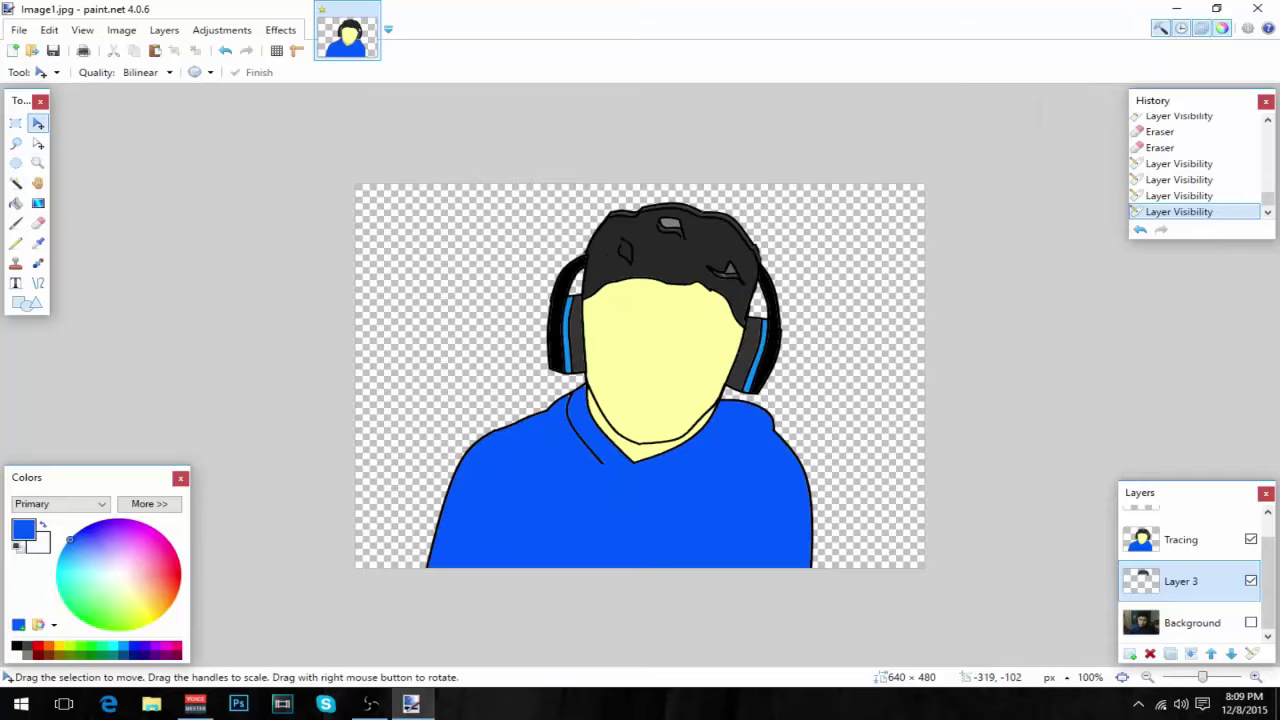